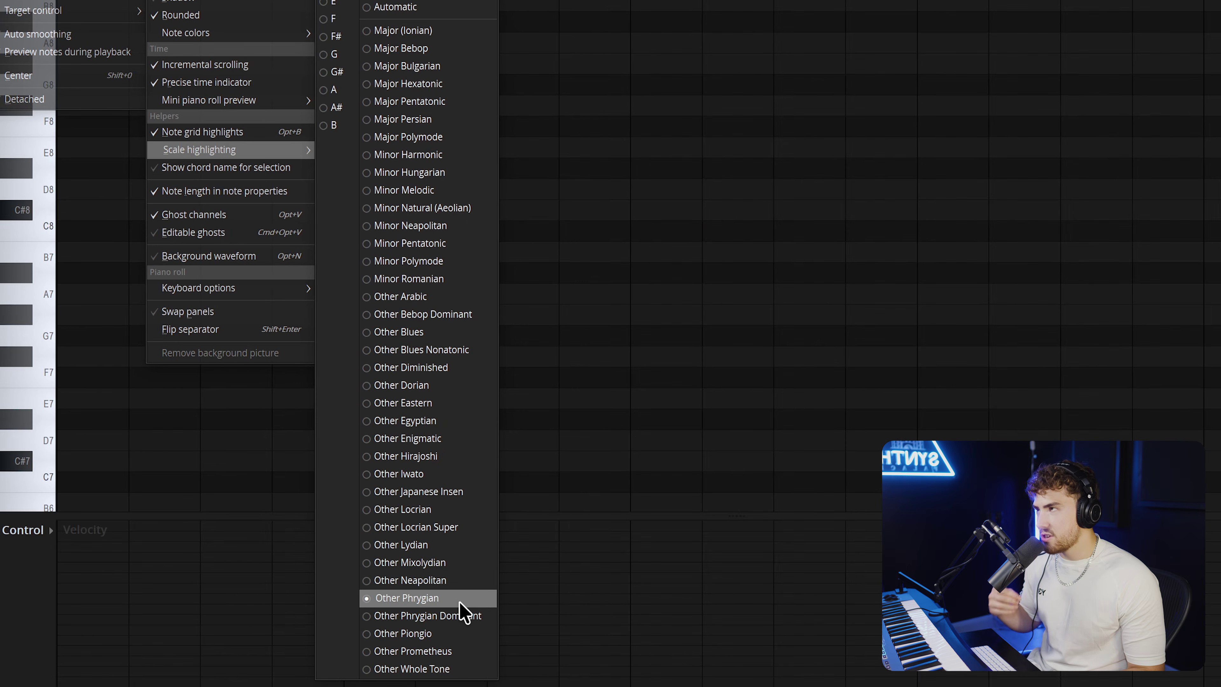
# Set the scale highlighting to Other Phrygian and delete the overlapping D7 note from the Pigments pattern.
pyautogui.click(463, 610)
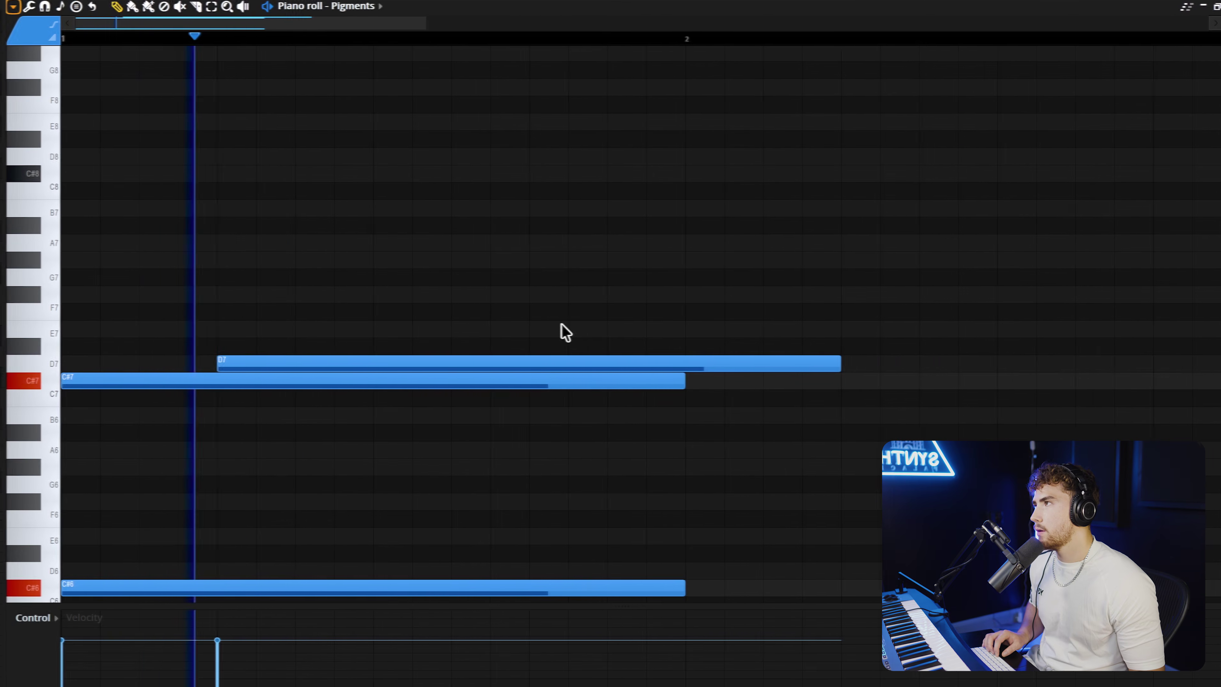
pyautogui.rightClick(722, 365)
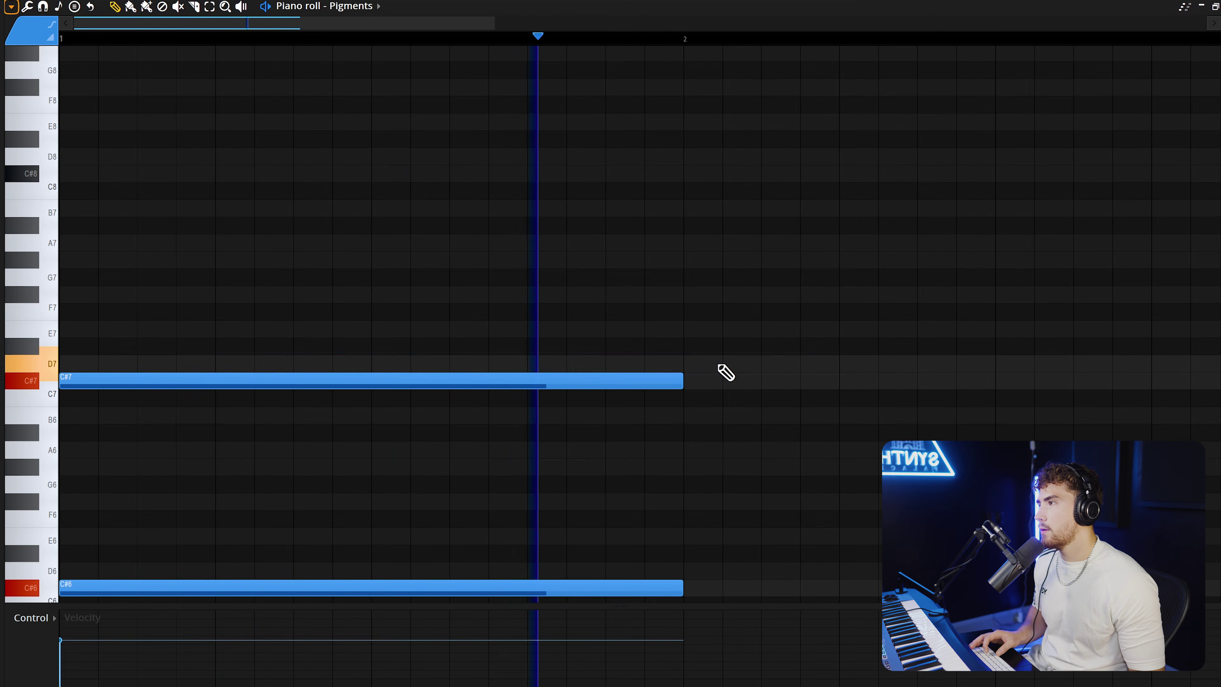
pyautogui.press('space')
# Build a one-bar Pigments chord from the notes C#5, C#6, D6, G#6 and C#7.
pyautogui.moveTo(264, 379); pyautogui.dragTo(45, 260)
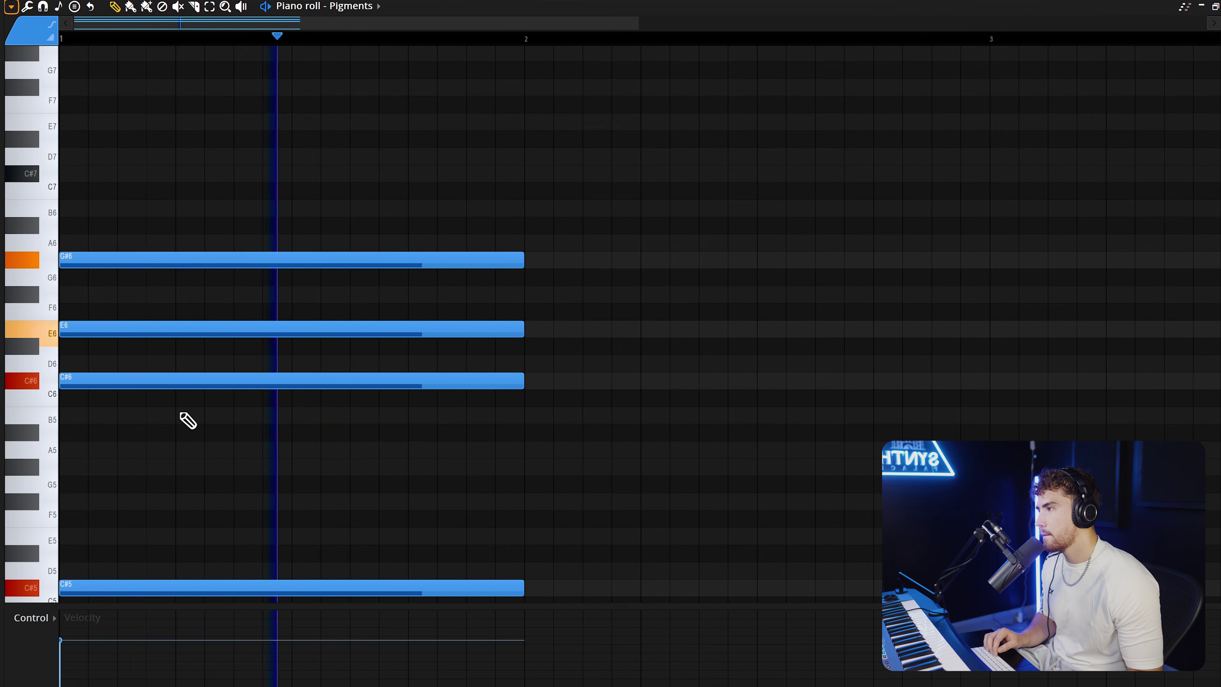
pyautogui.scroll(-2, 182, 411)
pyautogui.moveTo(130, 336); pyautogui.dragTo(124, 369)
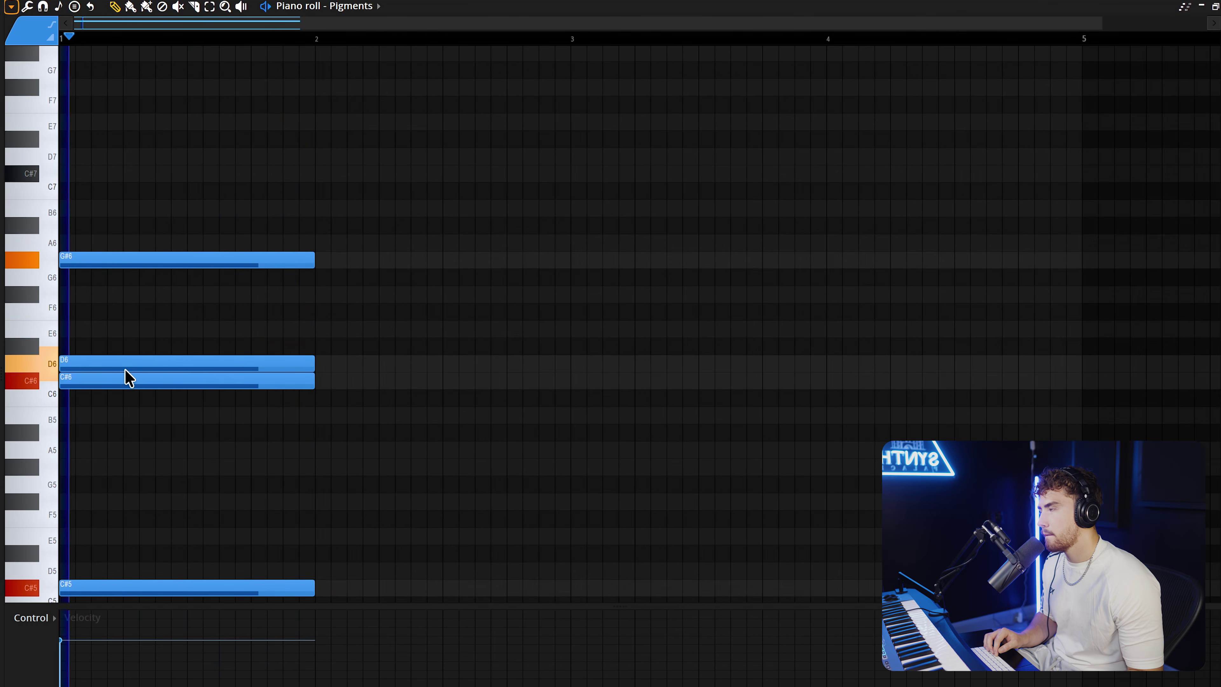
pyautogui.click(87, 173)
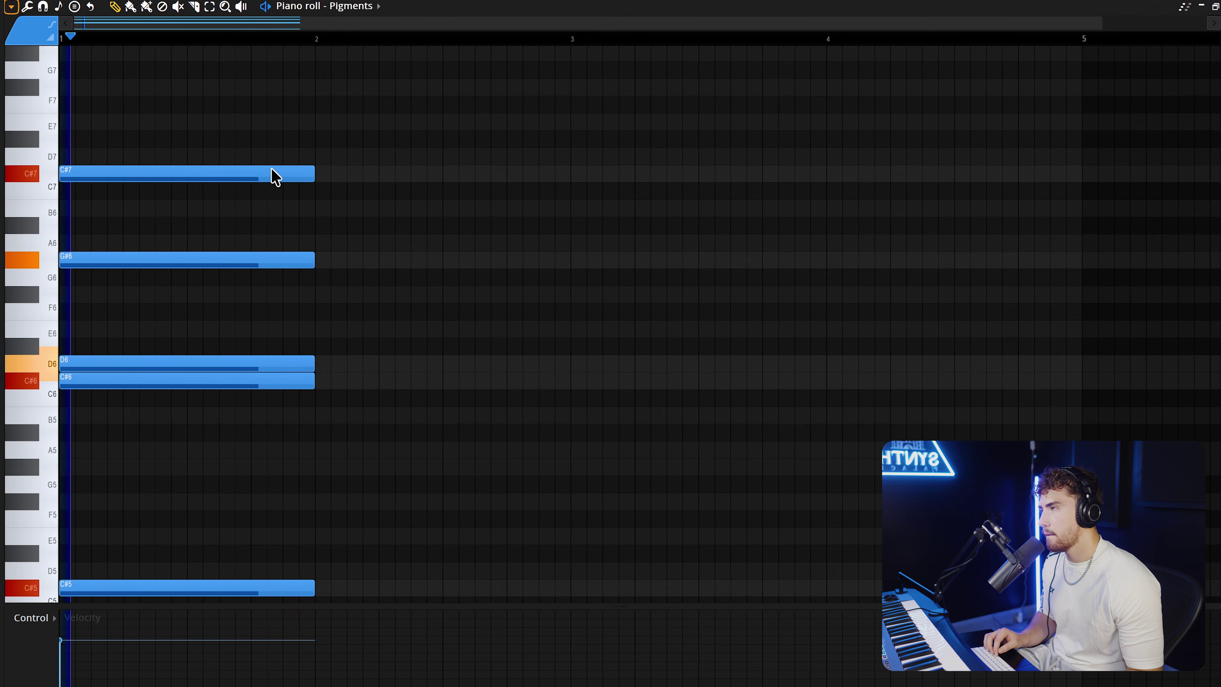
# Select all the chord notes, stretch them to two bars and play the result back.
pyautogui.click(349, 204)
pyautogui.moveTo(349, 204); pyautogui.dragTo(463, 234)
pyautogui.rightClick(464, 235)
pyautogui.hotkey('ctrl', 'a')
pyautogui.scroll(-1, 463, 234)
pyautogui.moveTo(315, 561); pyautogui.dragTo(573, 554)
pyautogui.press('space')
pyautogui.click(616, 464)
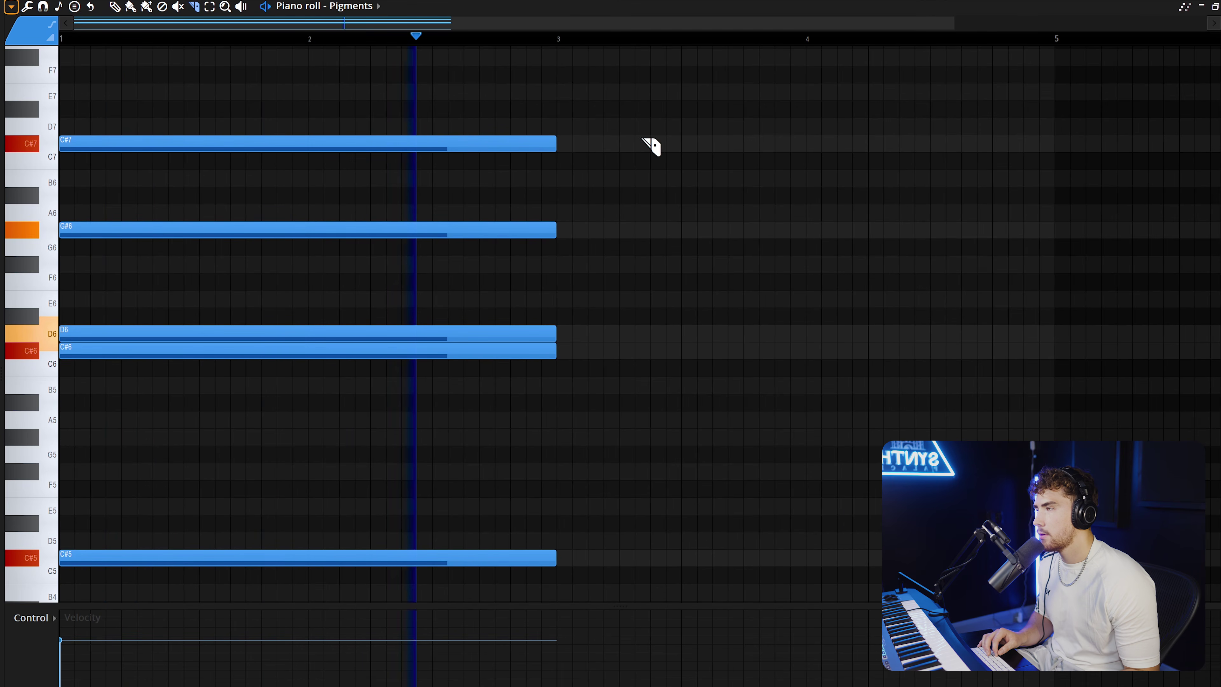
pyautogui.press('space')
# Duplicate the two-bar chord so that a copy fills bars 3 and 4.
pyautogui.hotkey('ctrl', 'a')
pyautogui.hotkey('ctrl', 'b')
pyautogui.scroll(-2, 767, 356)
pyautogui.hotkey('ctrl', 'd')
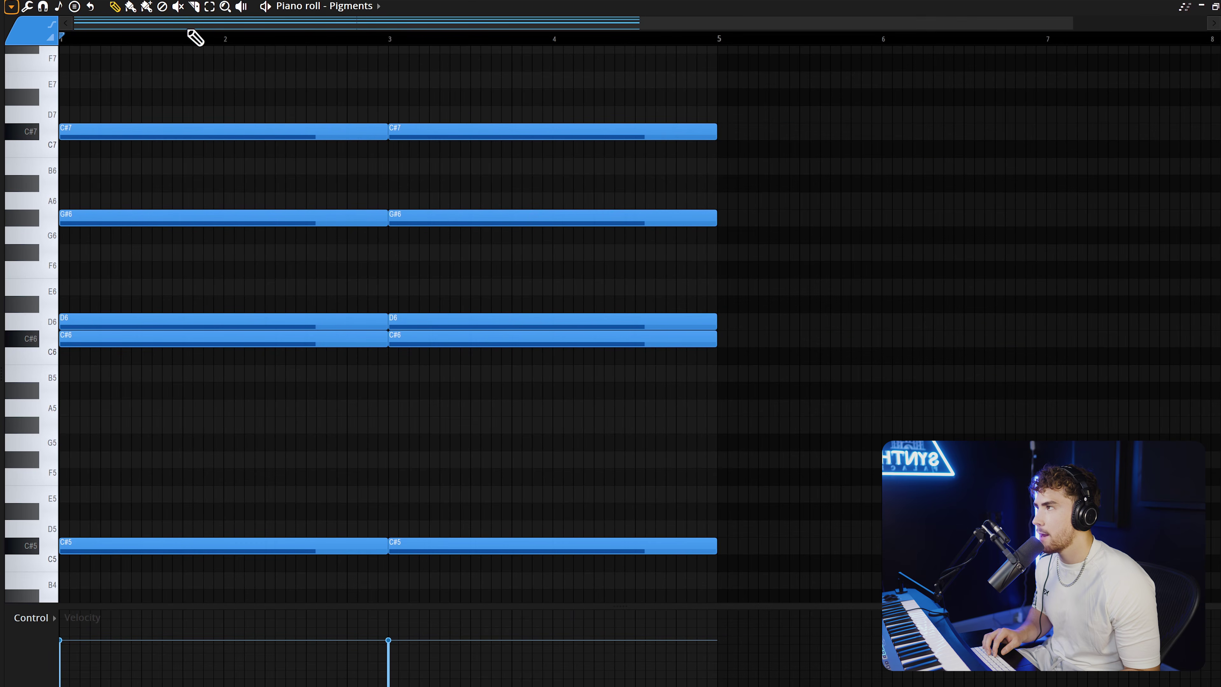
# Slice the second chord halfway through bar 4 and raise the end pieces, with upper notes G#6, A6, D7 and G#7.
pyautogui.scroll(3, 435, 84)
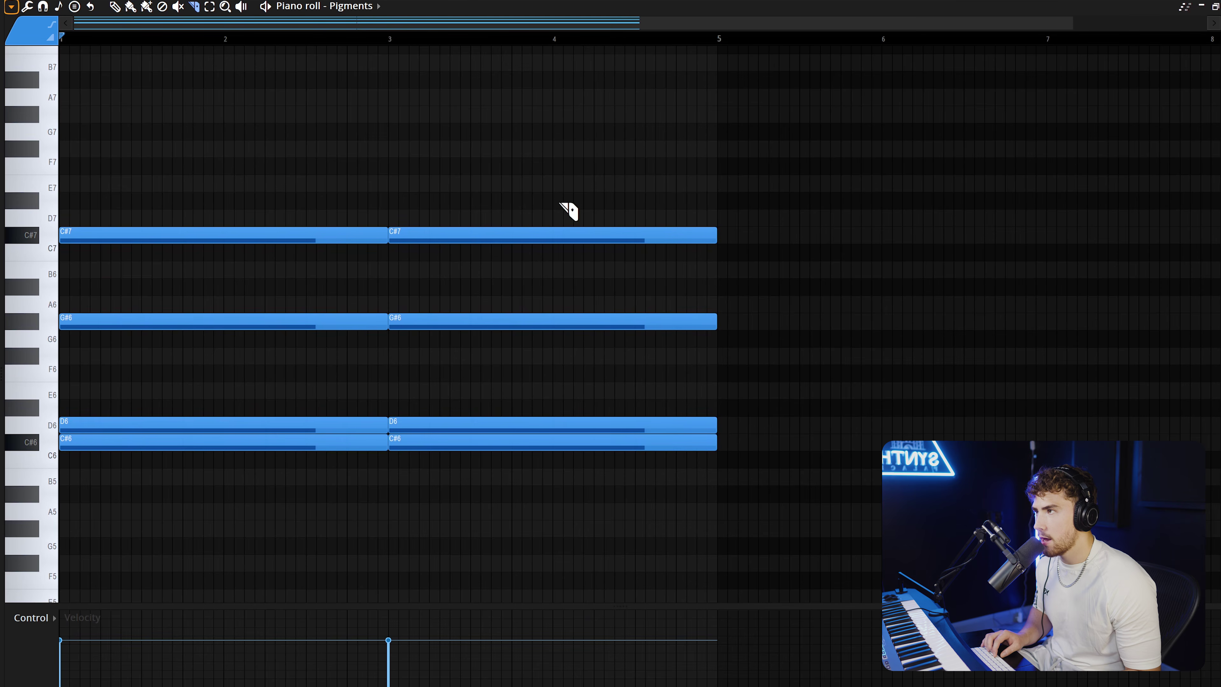
pyautogui.moveTo(635, 208); pyautogui.dragTo(651, 485)
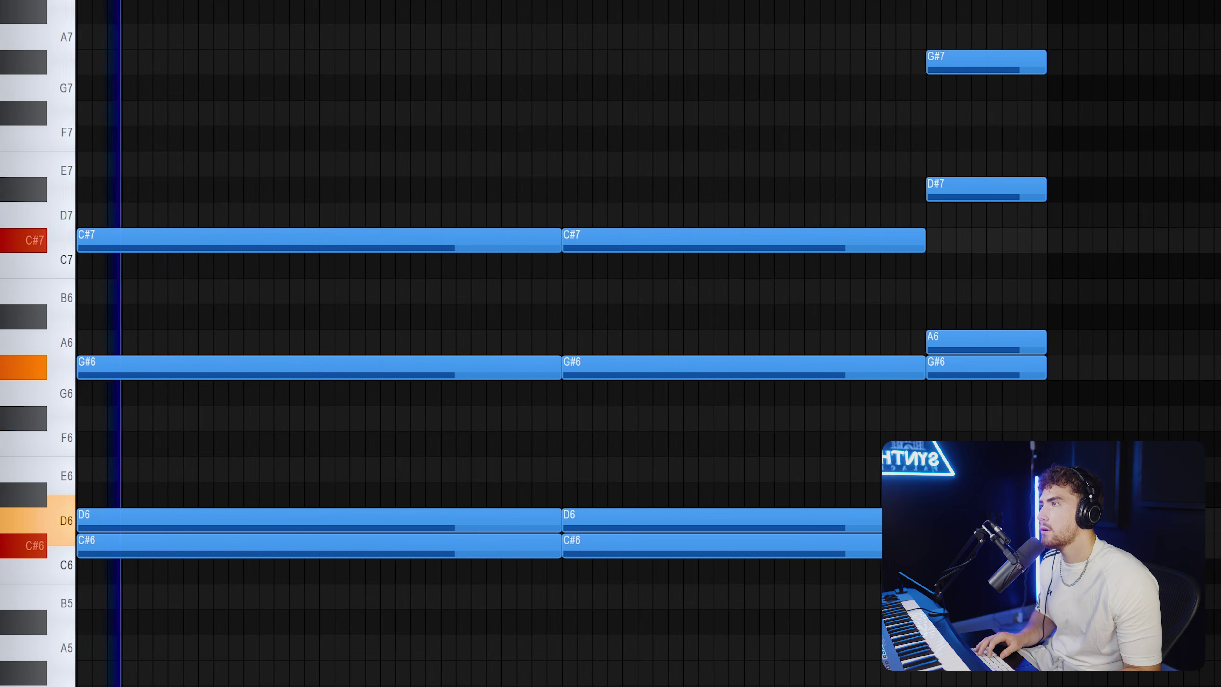
pyautogui.click(931, 57)
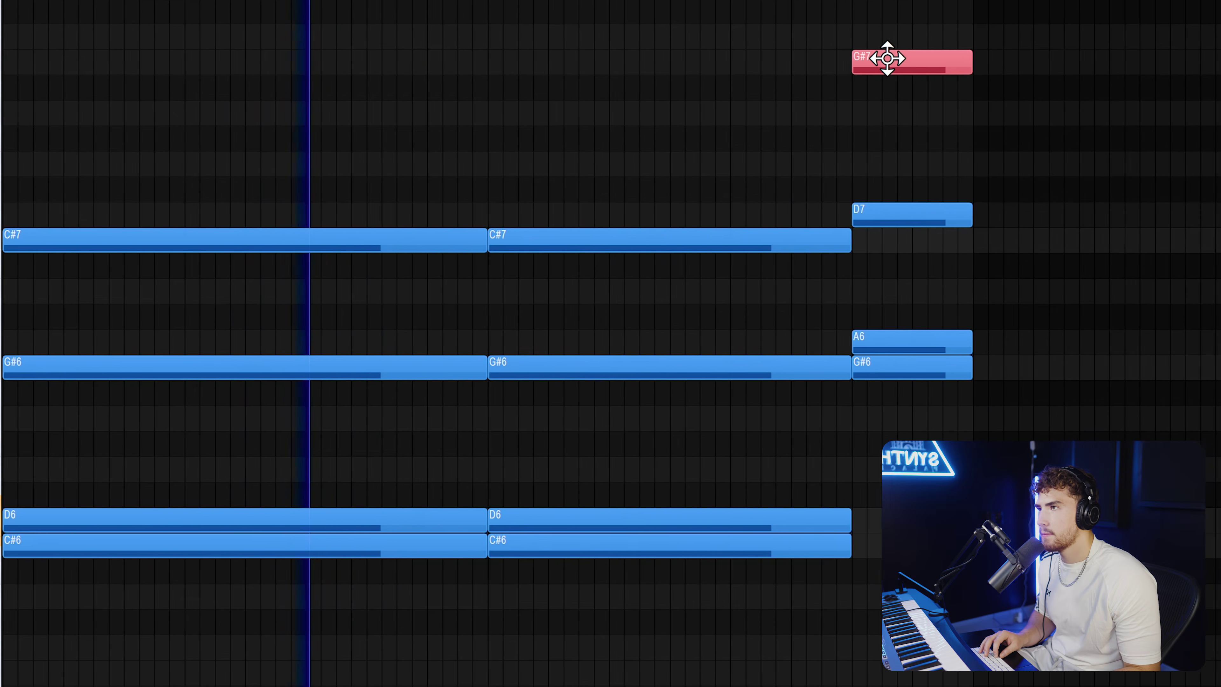
pyautogui.click(846, 137)
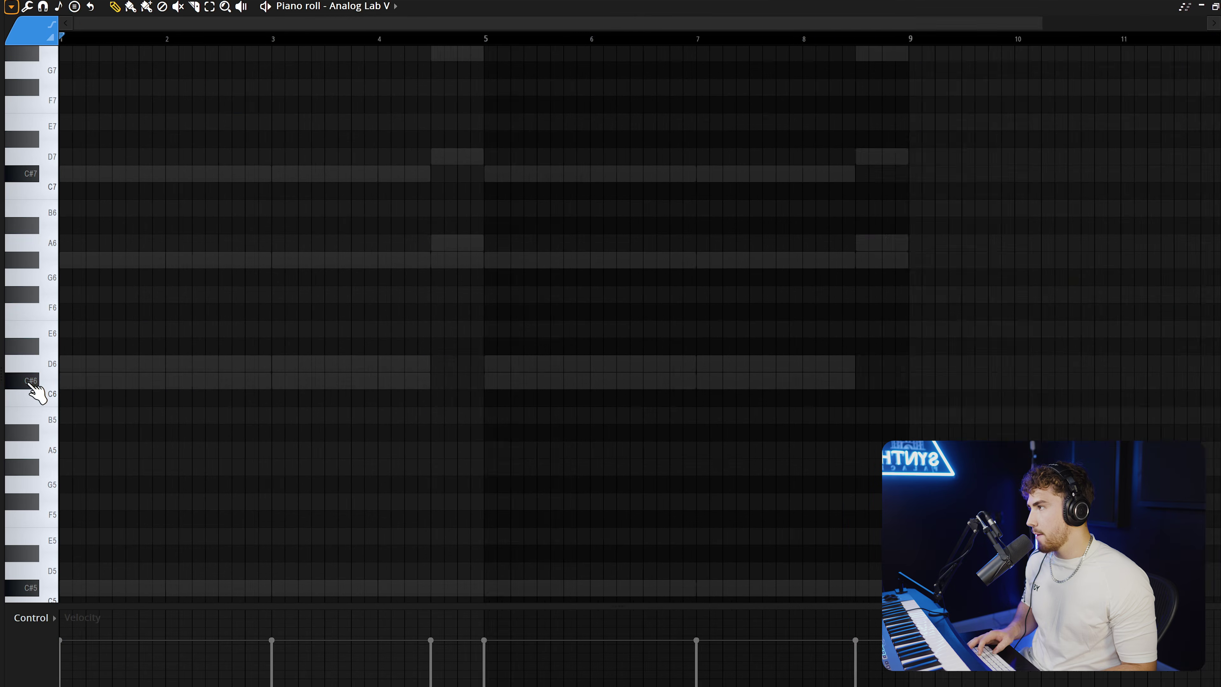
# Draw a rising arpeggio of quarter-bar notes C#6, D6, G#6 and C#7 at the start of the Analog Lab V pattern.
pyautogui.click(31, 382)
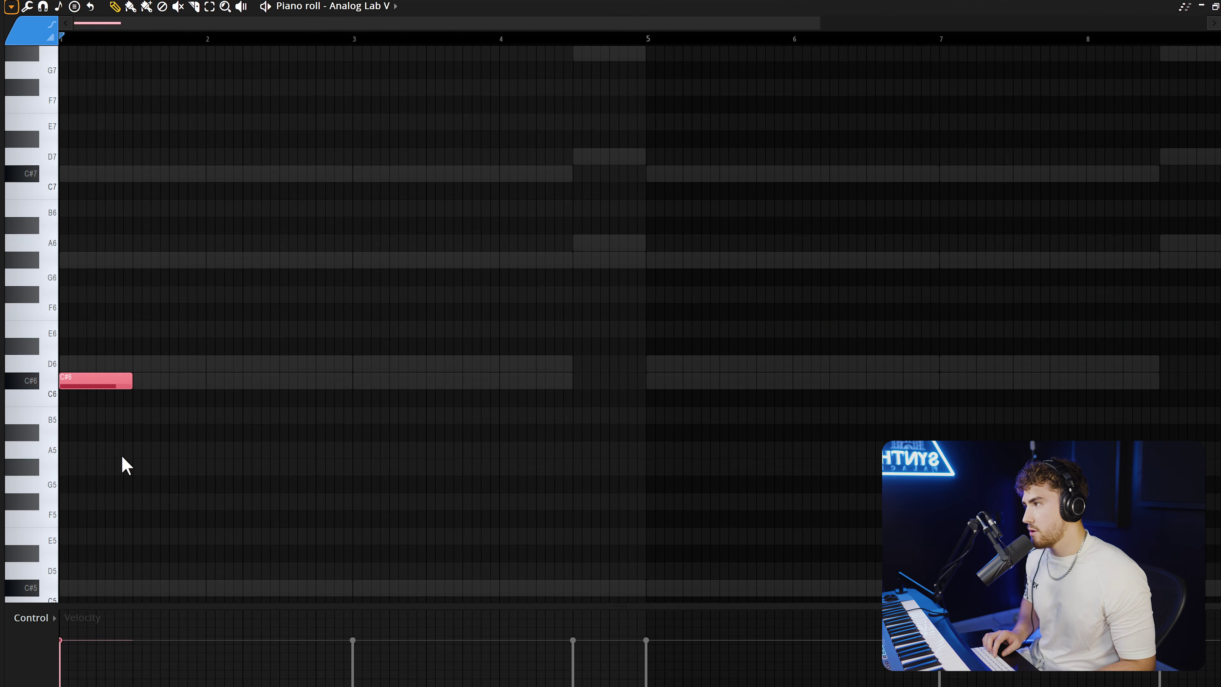
pyautogui.moveTo(105, 381); pyautogui.dragTo(97, 380)
pyautogui.scroll(2, 55, 407)
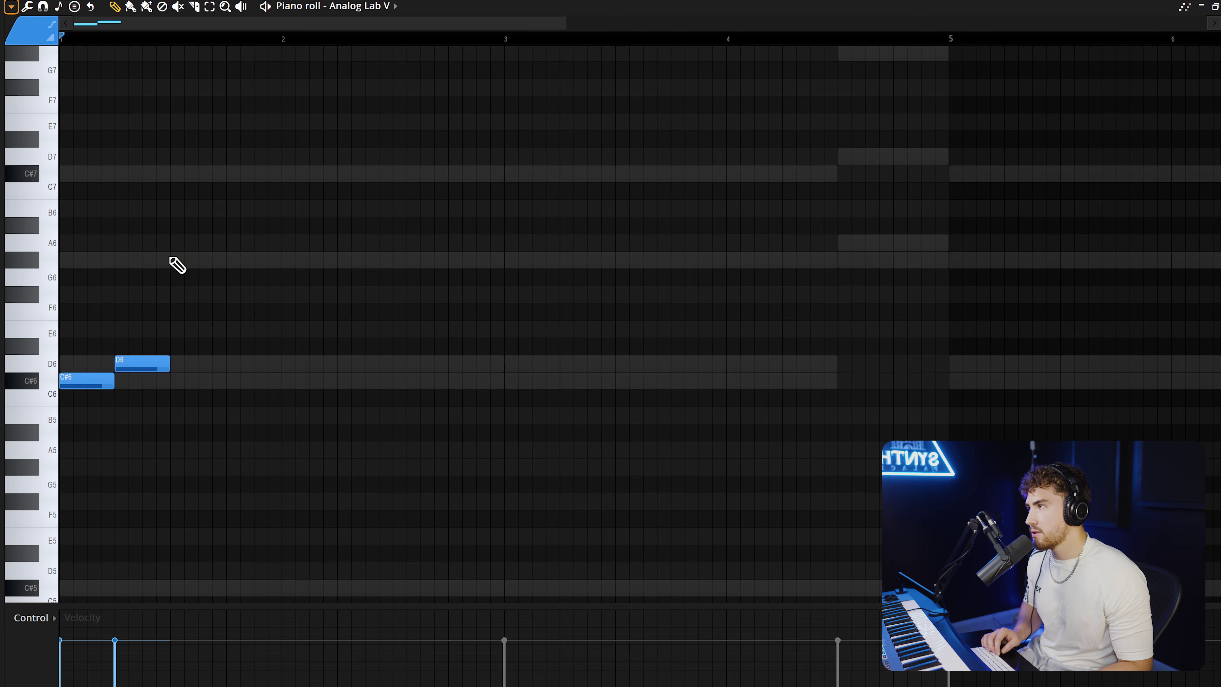
# Duplicate the four-note arpeggio and flip the copy horizontally so that it descends in bar 2.
pyautogui.hotkey('ctrl', 'b')
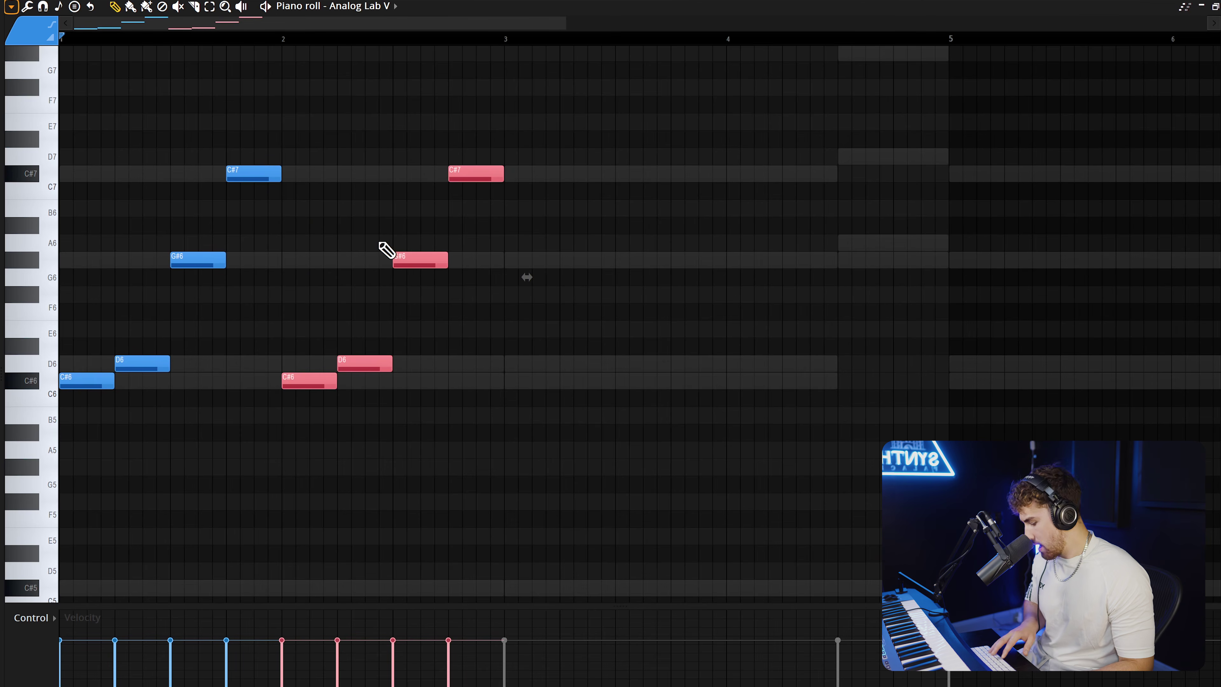
pyautogui.hotkey('alt', 'y')
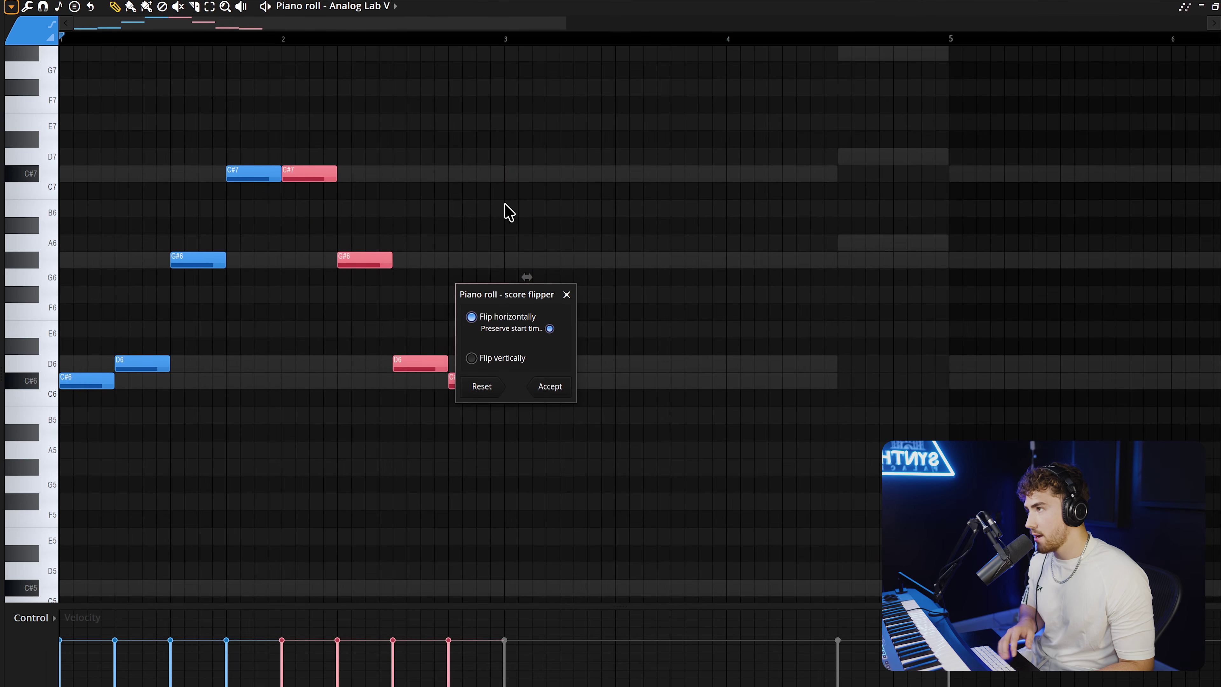
pyautogui.click(550, 387)
pyautogui.press('space')
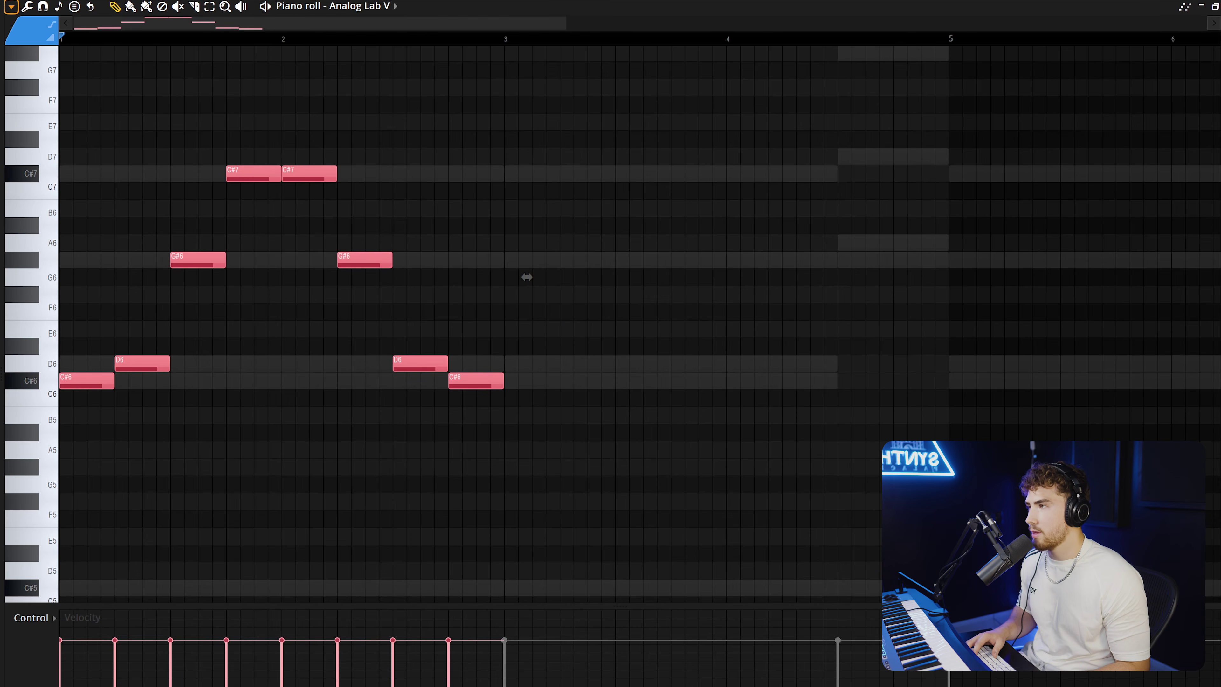
# Compress the eight-note rising and falling arpeggio into a fast run lasting about a quarter bar.
pyautogui.moveTo(531, 282); pyautogui.dragTo(336, 272)
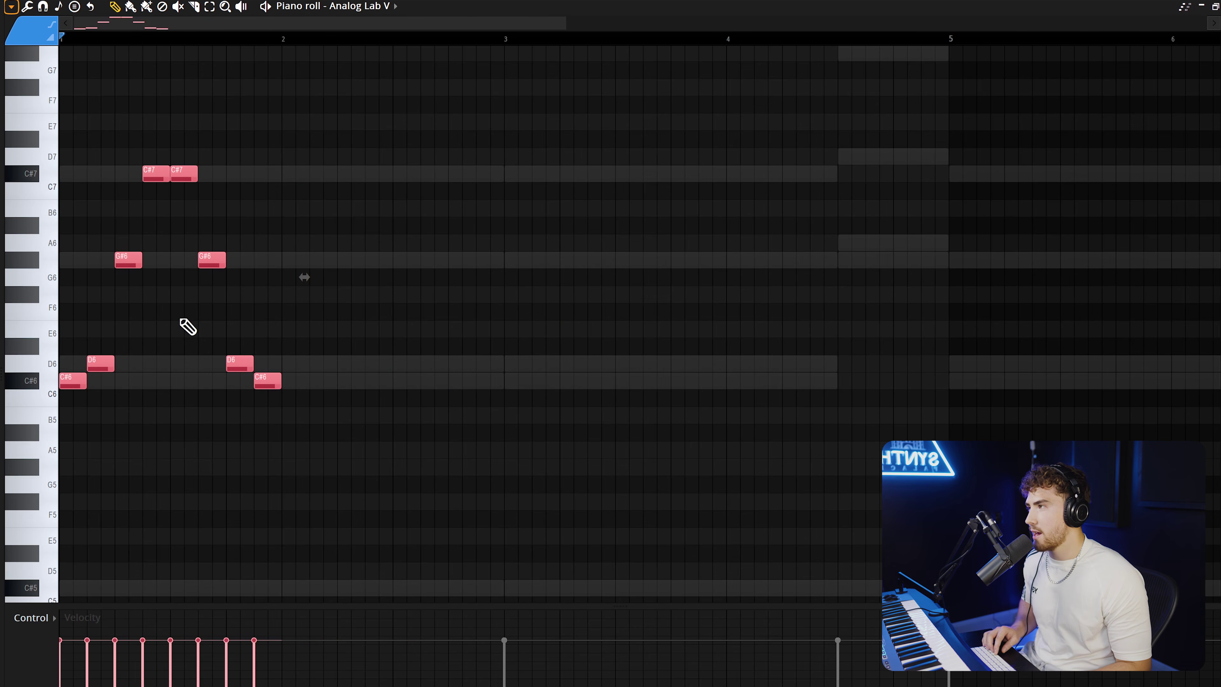
pyautogui.press('space')
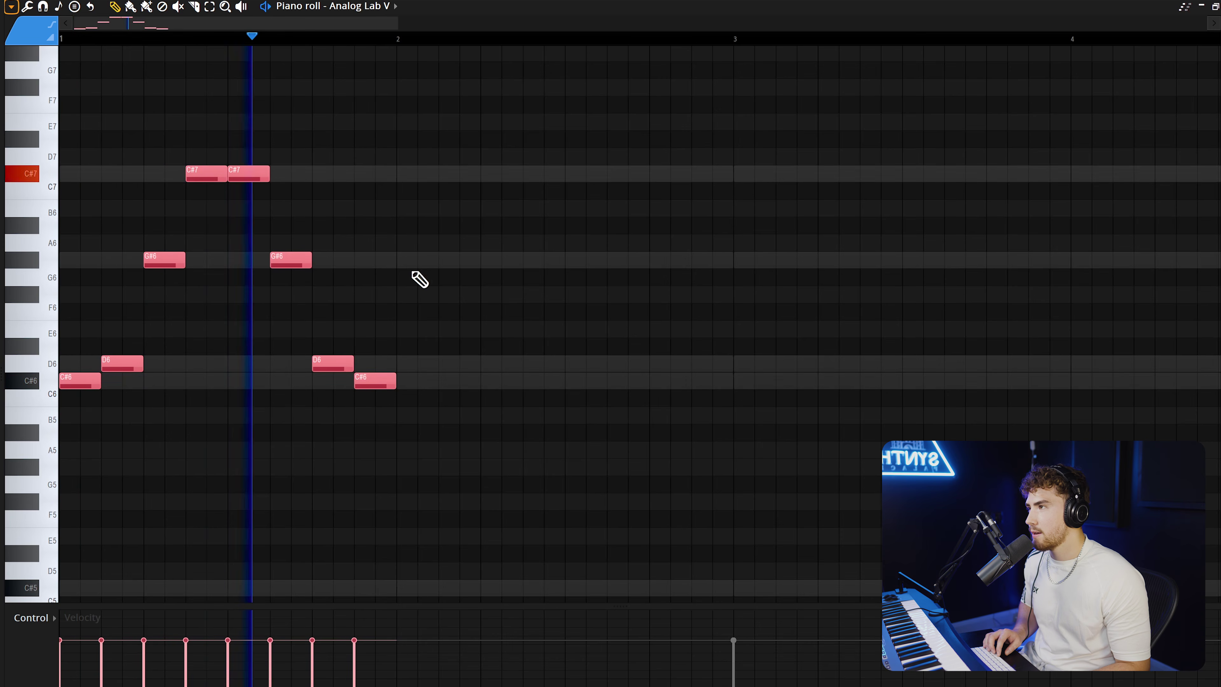
pyautogui.moveTo(422, 278); pyautogui.dragTo(195, 281)
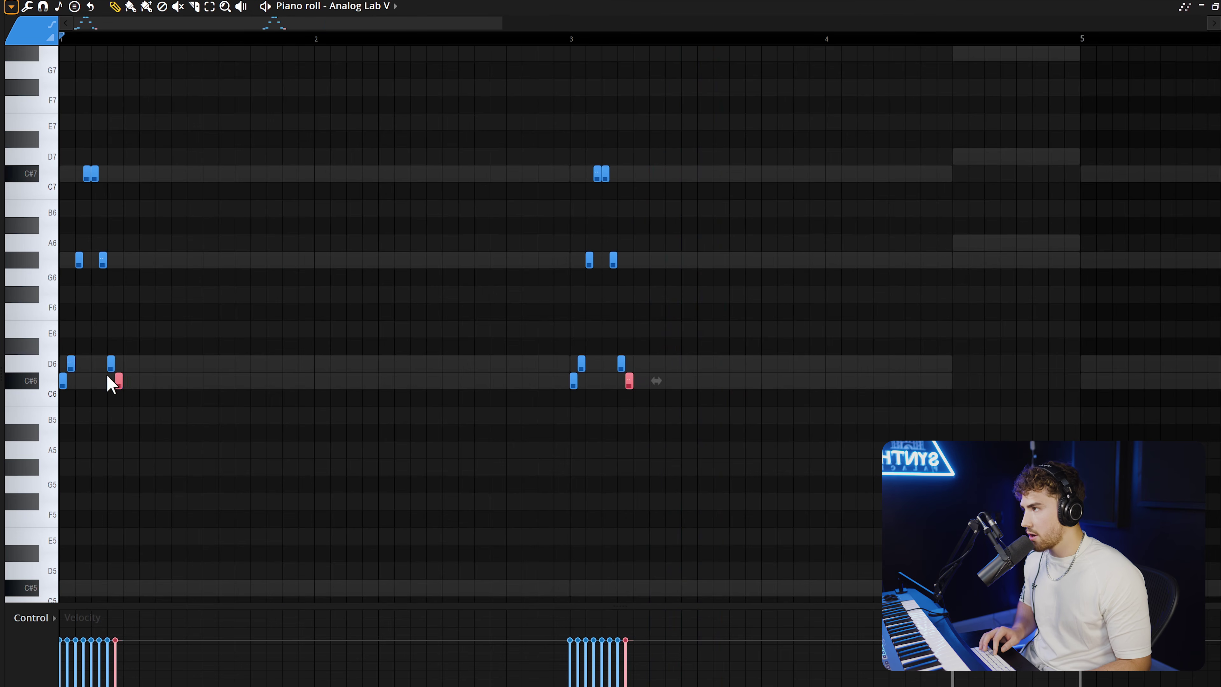
# Sustain the final C#6 of both arpeggio runs to the end of its bar and add a D6 note at bar 4.
pyautogui.press('space')
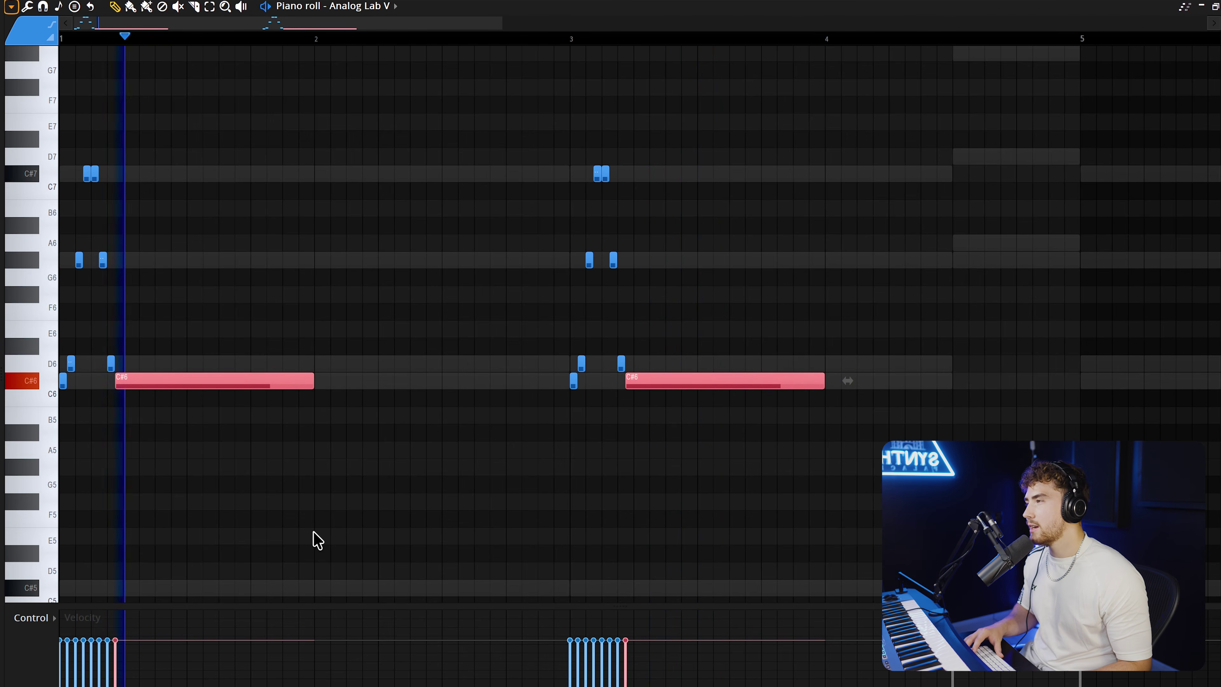
pyautogui.click(454, 504)
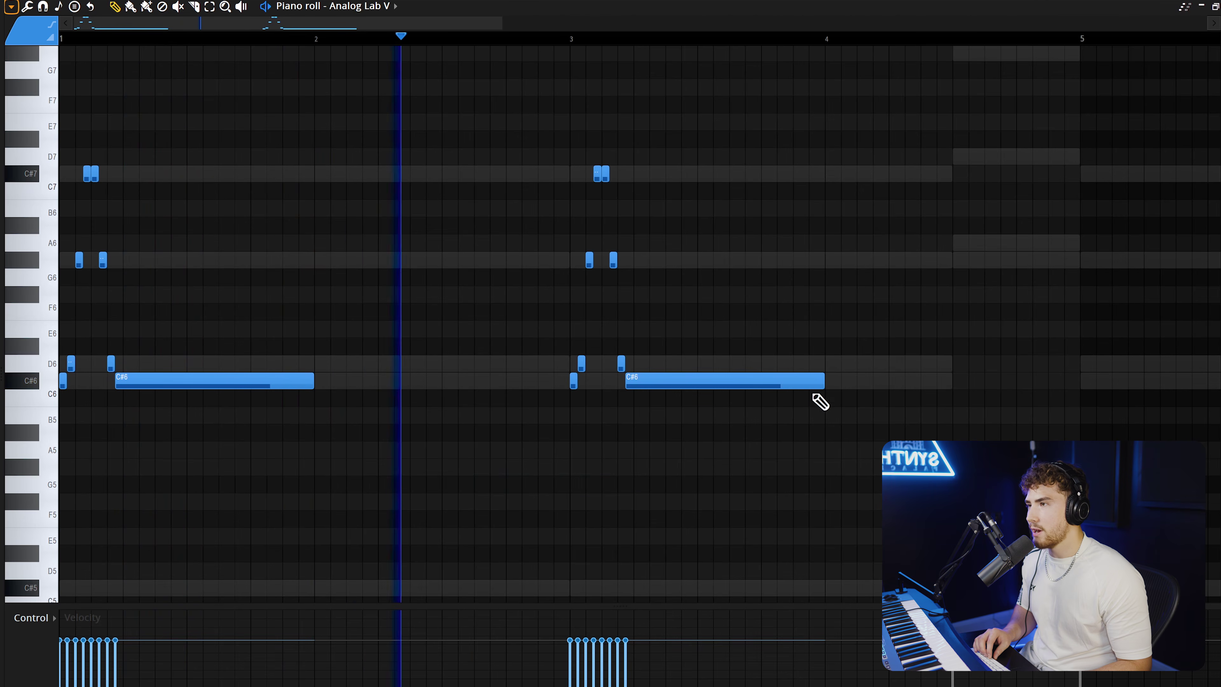
pyautogui.click(831, 364)
pyautogui.scroll(-1, 840, 449)
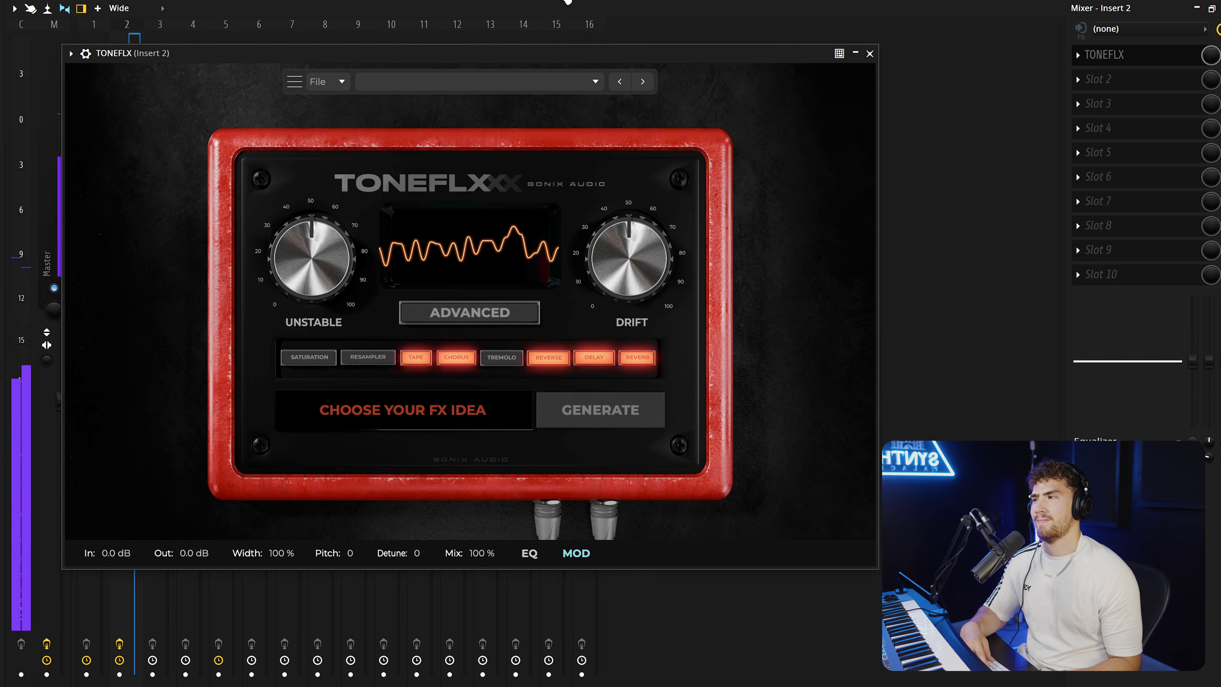
# Inspect the Analog Lab V melody in the piano roll and channel rack, and bring up the mixer.
pyautogui.press('F7')
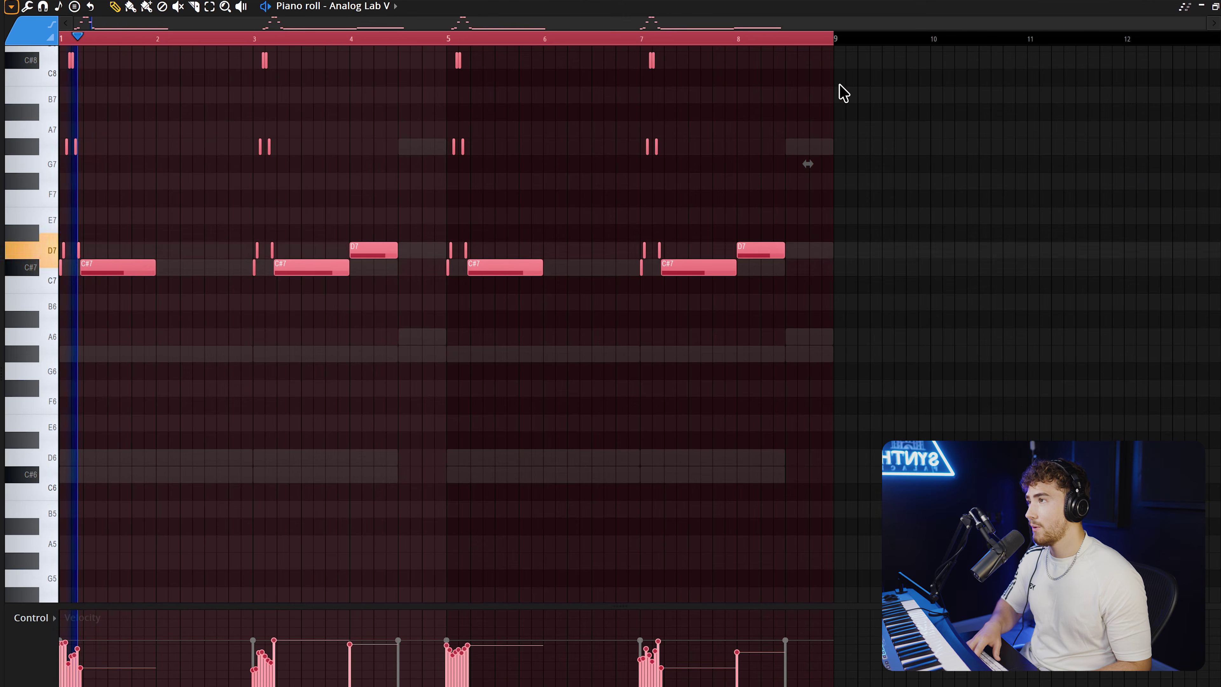
pyautogui.press('F6')
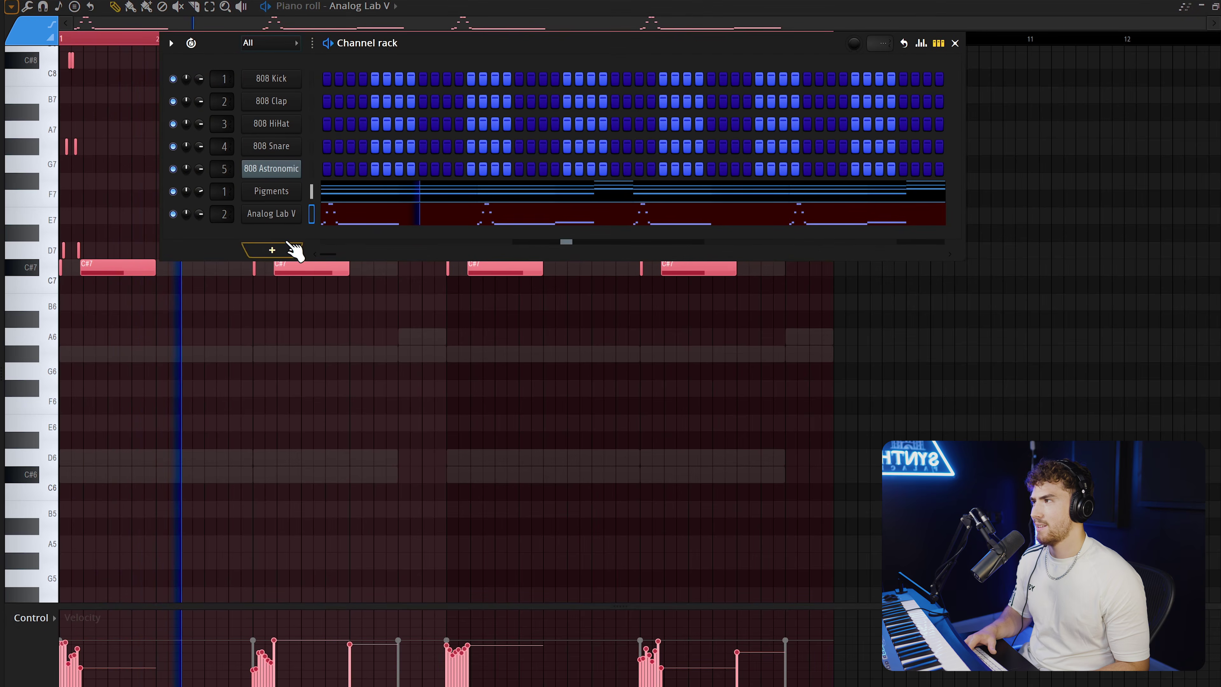
pyautogui.press('F6')
pyautogui.press('F9')
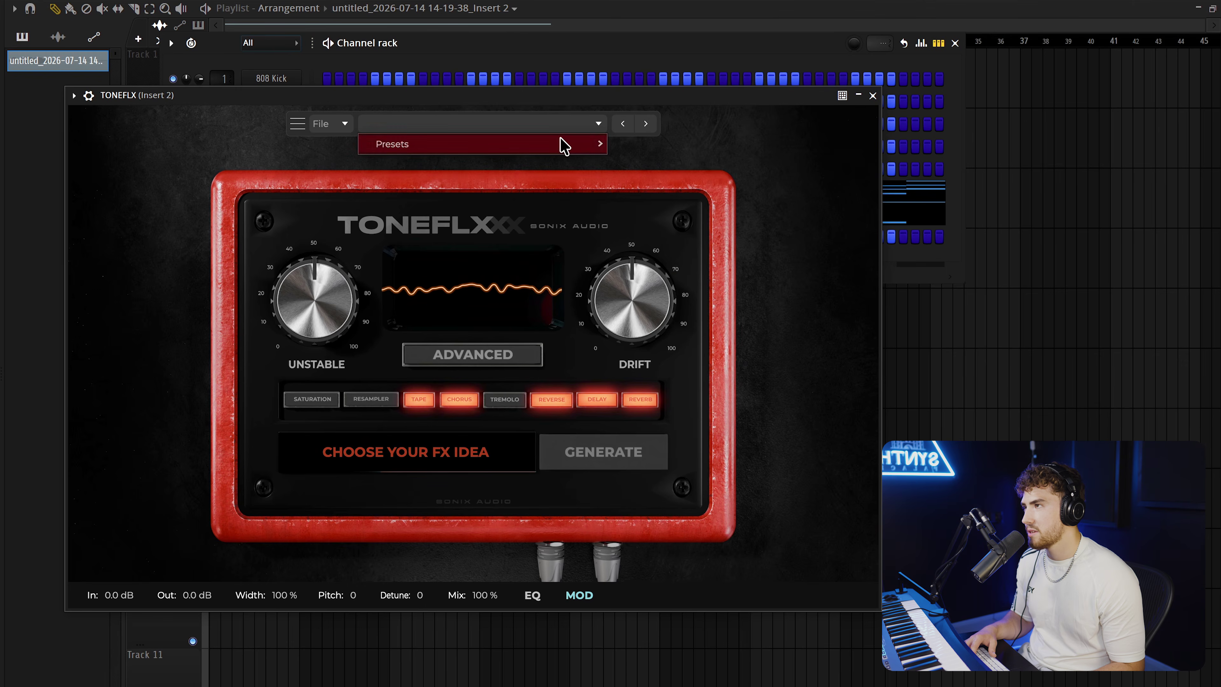
# Load the ANALOG DELAY THROW ACCENT preset in TONEFLX on Insert 2 and go to the insert's effect slots.
pyautogui.click(562, 140)
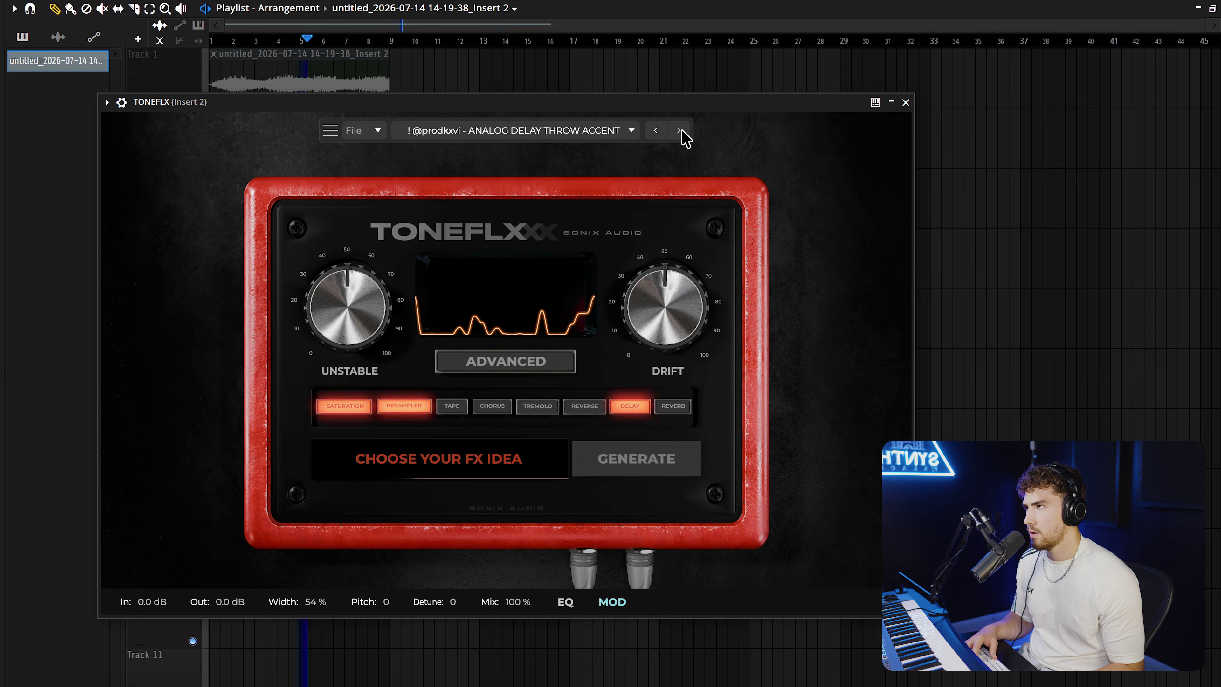
pyautogui.press('F9')
pyautogui.click(1152, 87)
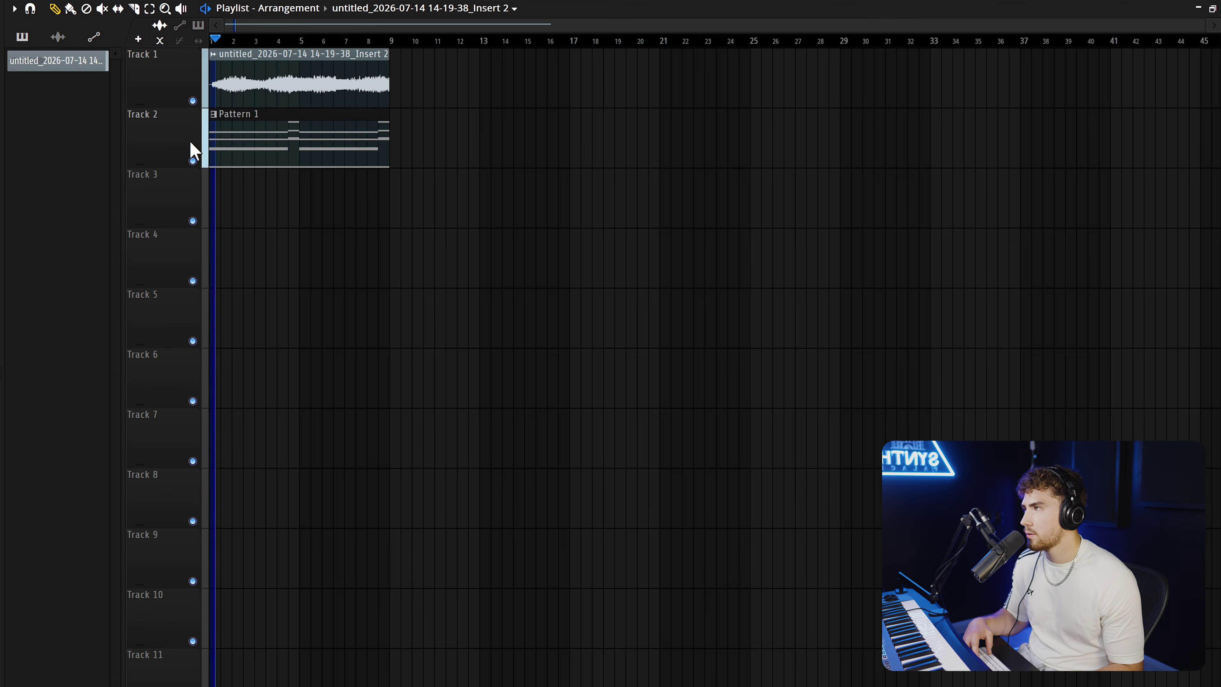
# Replace Effectrix2 in the third slot of Insert 2 with ShaperBox 3, using a 1/2 synced sine pan curve.
pyautogui.scroll(3, 189, 140)
pyautogui.click(582, 0)
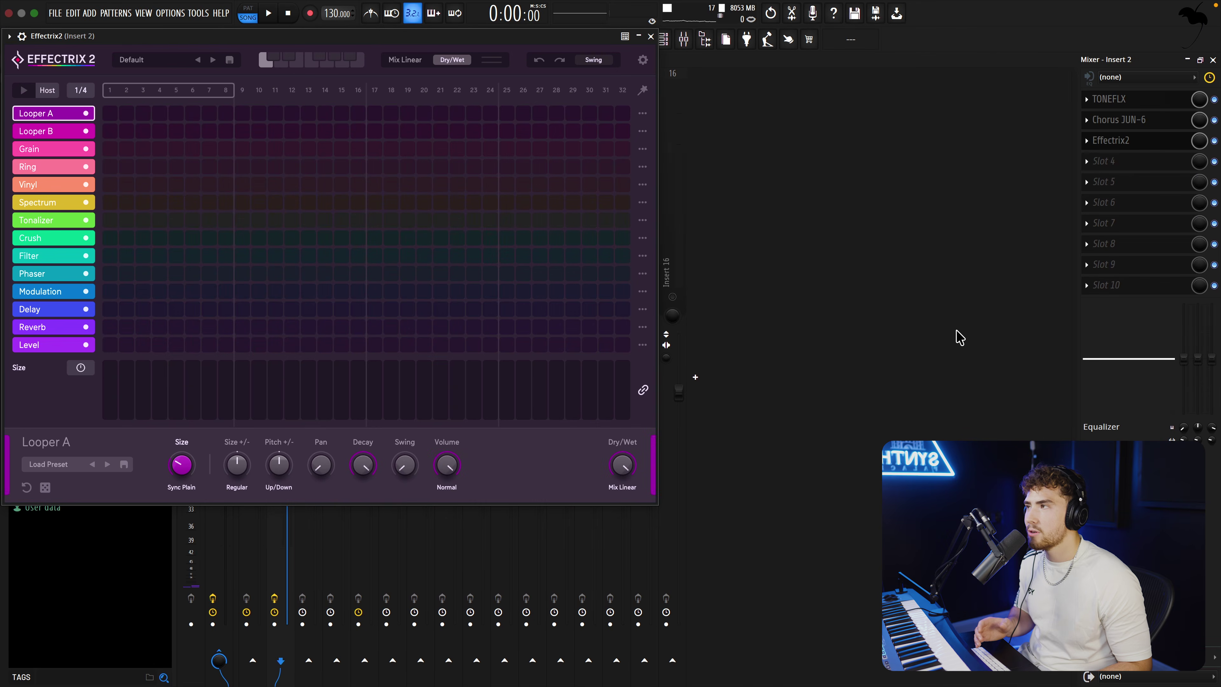
pyautogui.click(1091, 140)
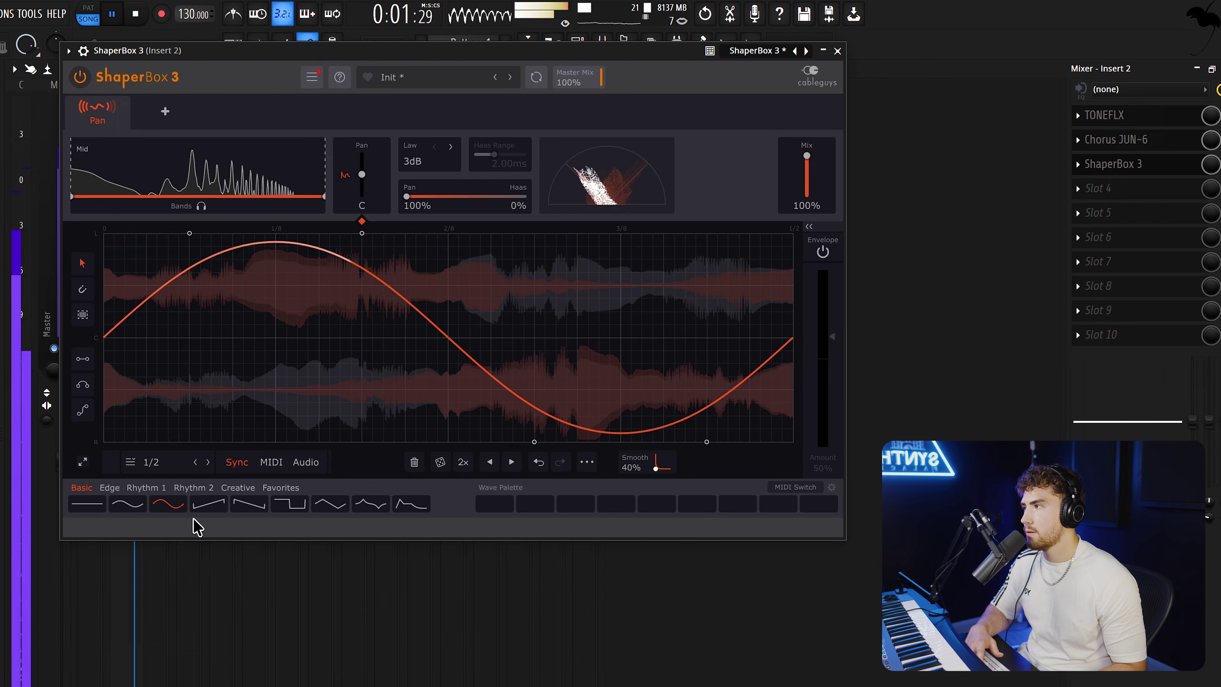
pyautogui.press('space')
pyautogui.click(837, 51)
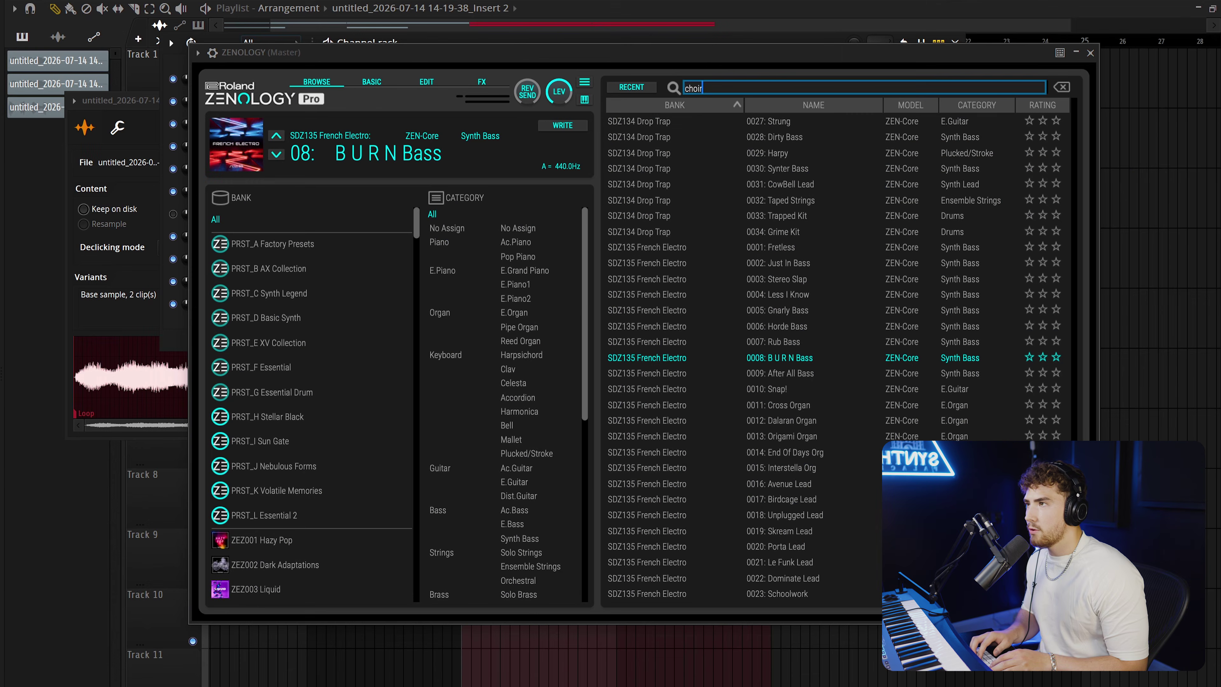
# Search the ZENOLOGY presets for choir, load Syn VoiceLead 1 and write a melody with G#6 and C#6 notes.
pyautogui.press('Return')
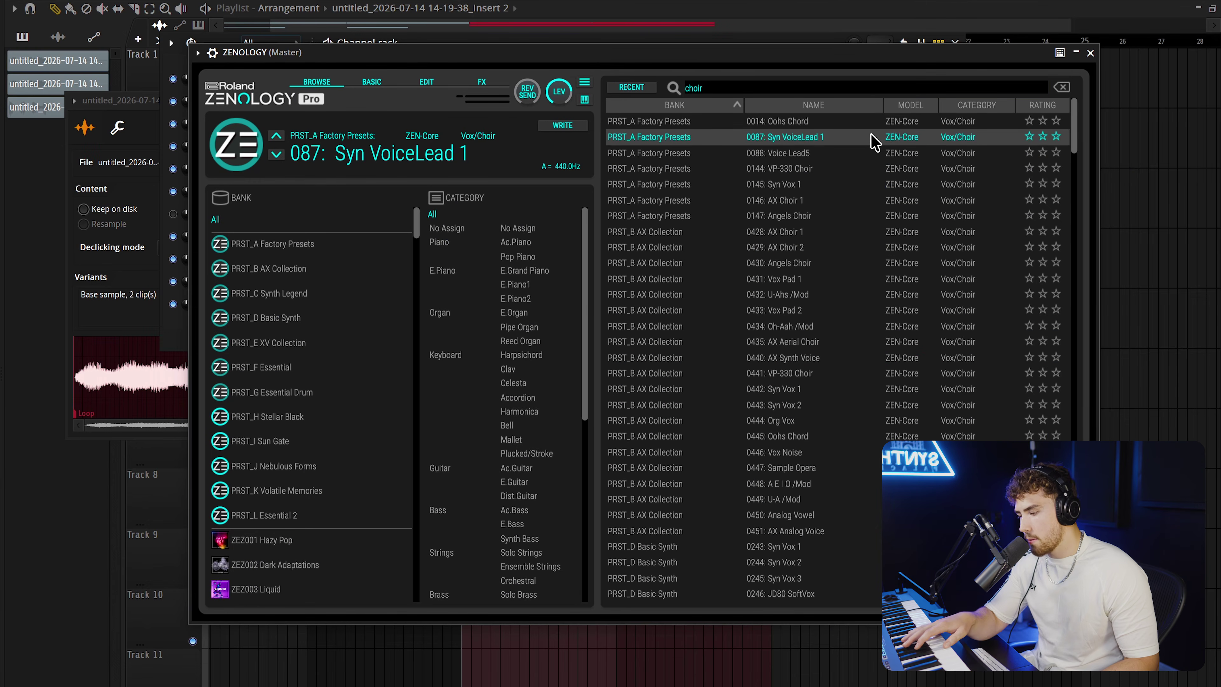
pyautogui.click(1090, 52)
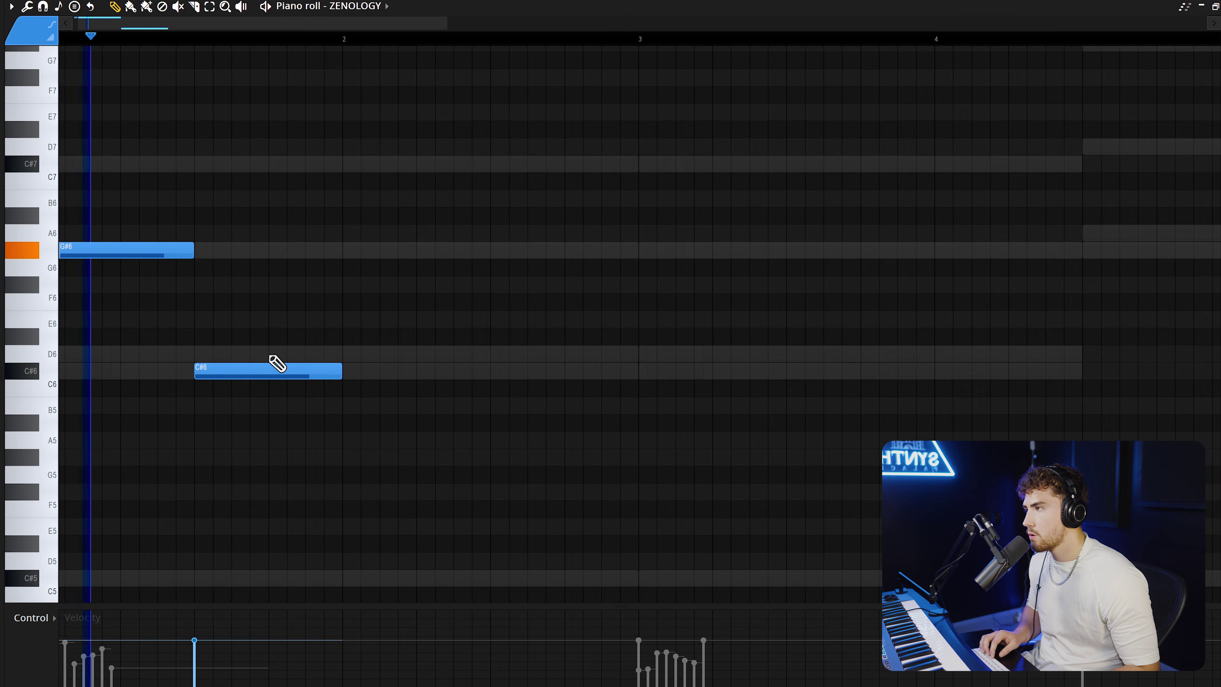
pyautogui.click(273, 354)
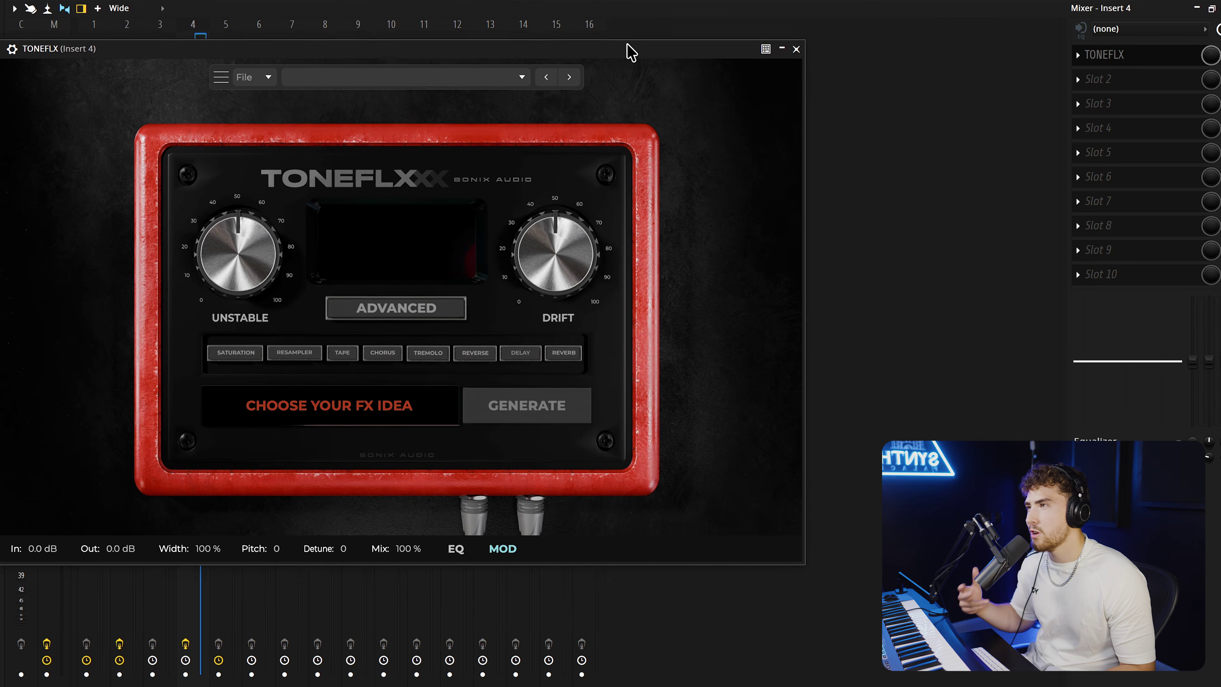
# Move the Insert 4 TONEFLX window so that its whole interface is in view.
pyautogui.moveTo(627, 43); pyautogui.dragTo(763, 49)
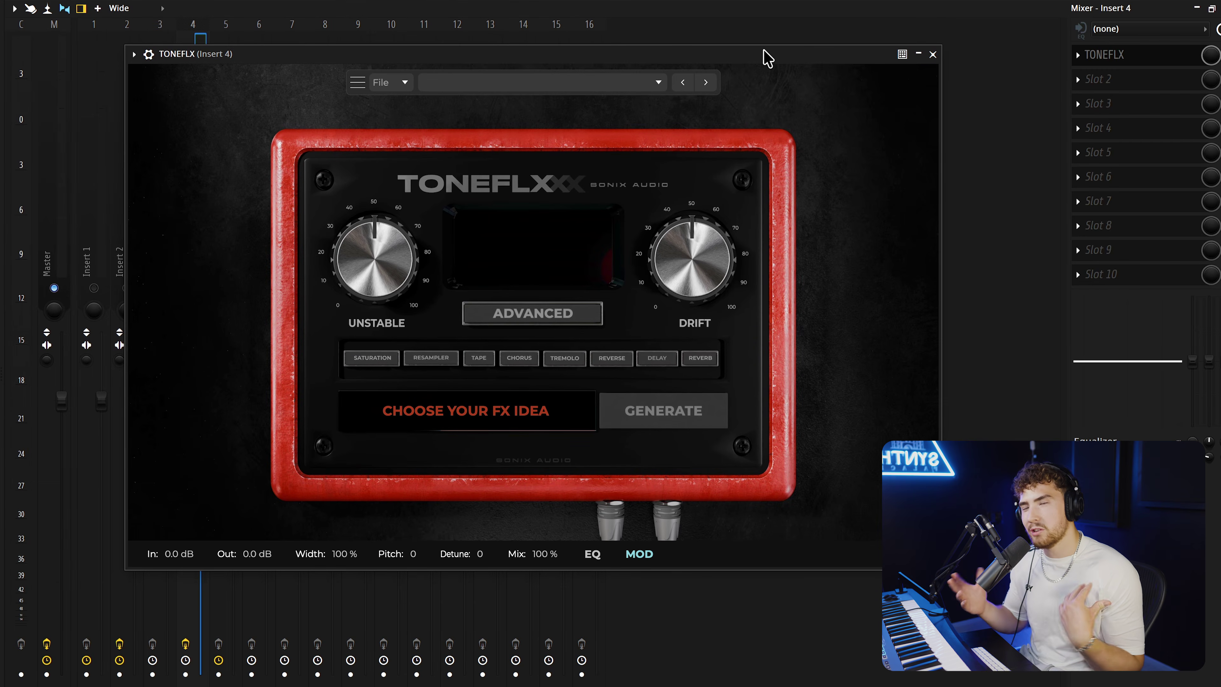
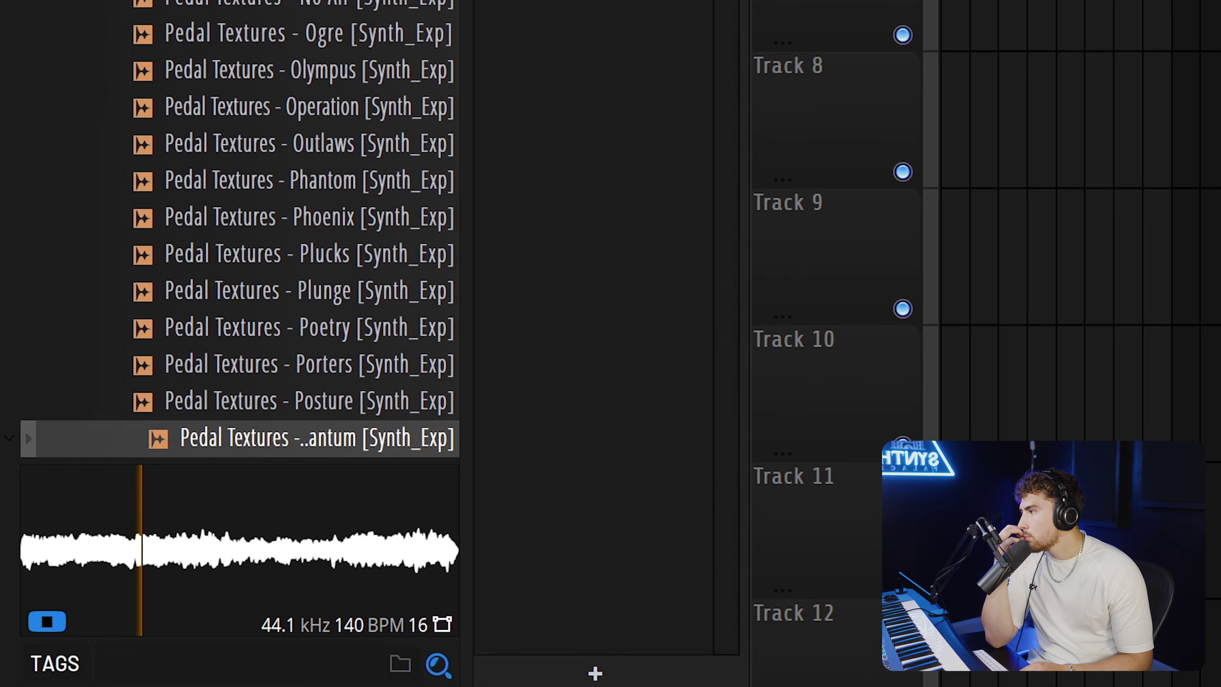
# Place the Pedal Textures - Quantum sample from the browser on Track 2 of the playlist at bar 17 and play from there.
pyautogui.scroll(3, 382, 109)
pyautogui.scroll(-5, 294, 115)
pyautogui.moveTo(344, 155); pyautogui.dragTo(351, 179)
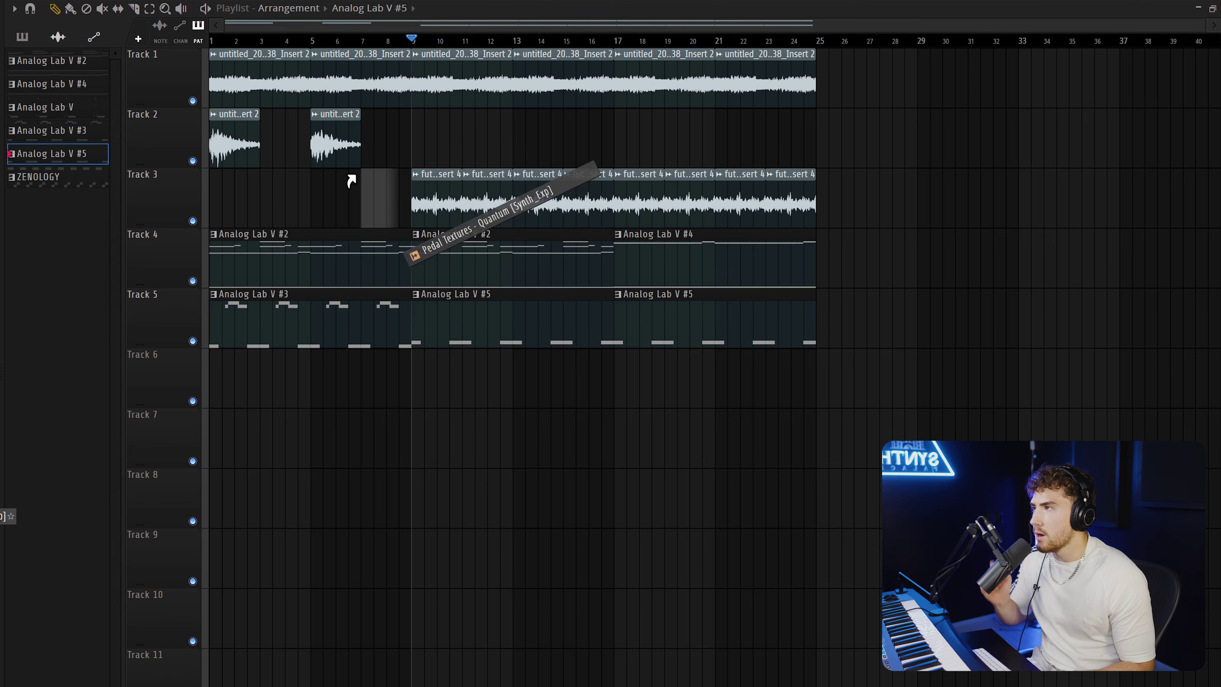
pyautogui.moveTo(614, 142); pyautogui.dragTo(625, 143)
pyautogui.click(627, 41)
pyautogui.scroll(4, 690, 150)
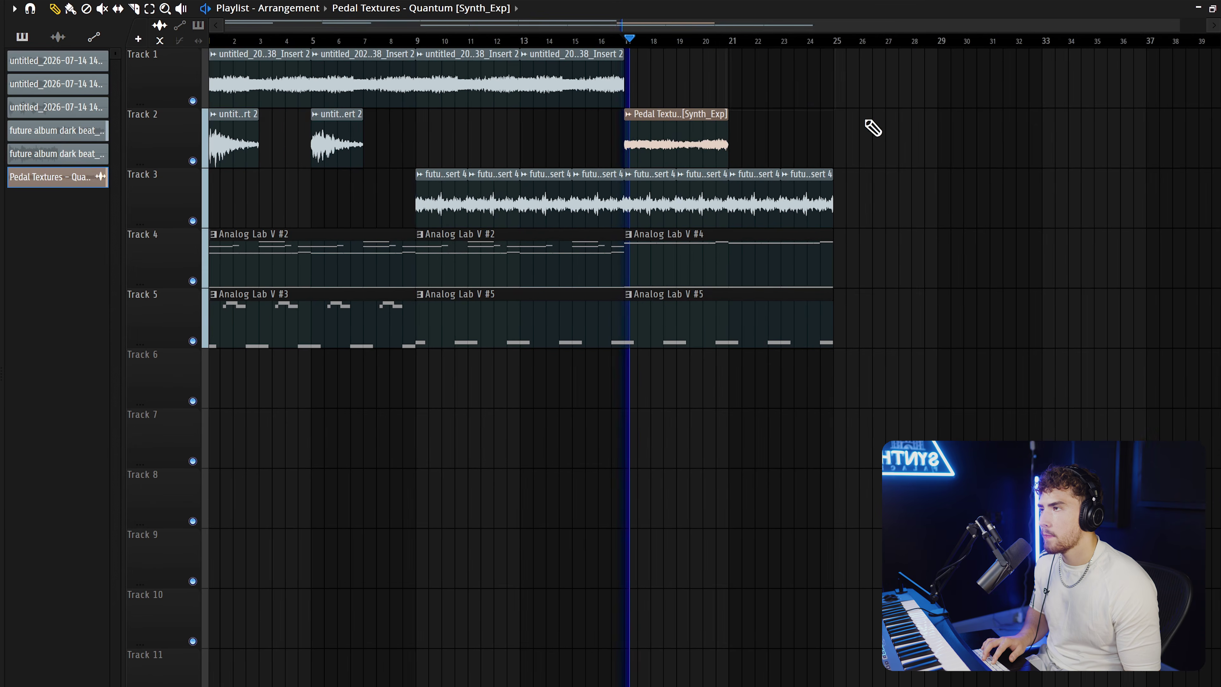
# Add a second Pedal Textures - Quantum clip on Track 2 at bar 21 to extend the texture to bar 25.
pyautogui.click(676, 120)
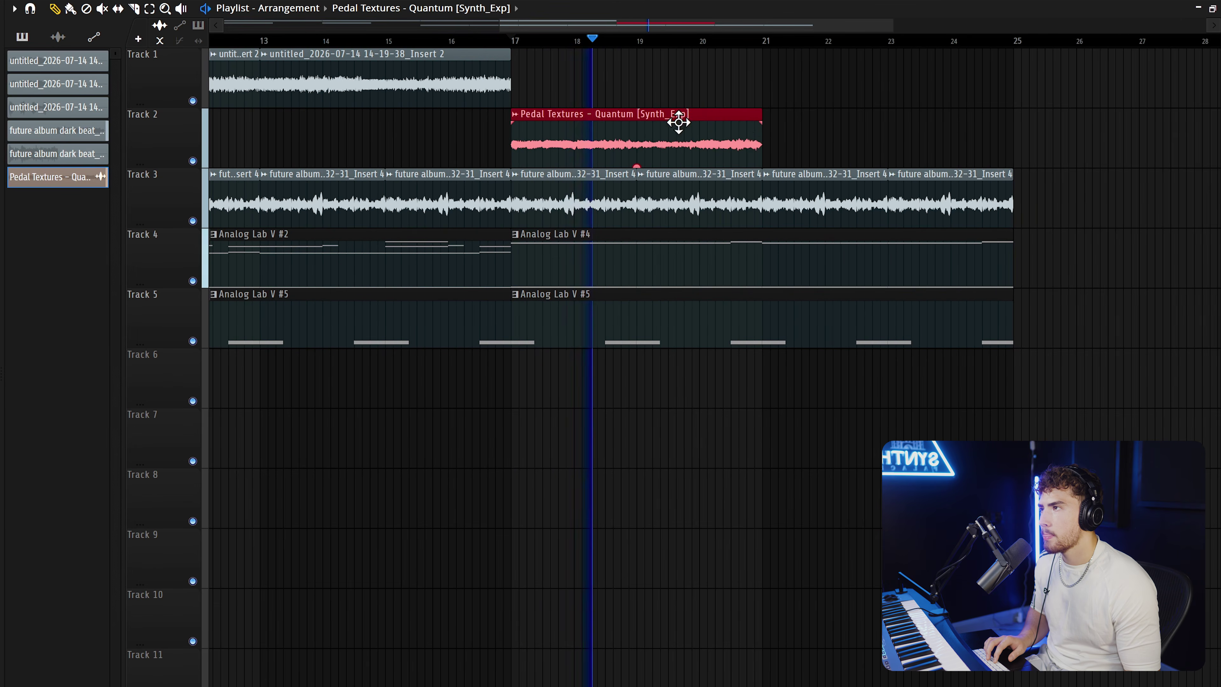
pyautogui.scroll(5, 768, 137)
pyautogui.click(774, 150)
pyautogui.scroll(-5, 769, 152)
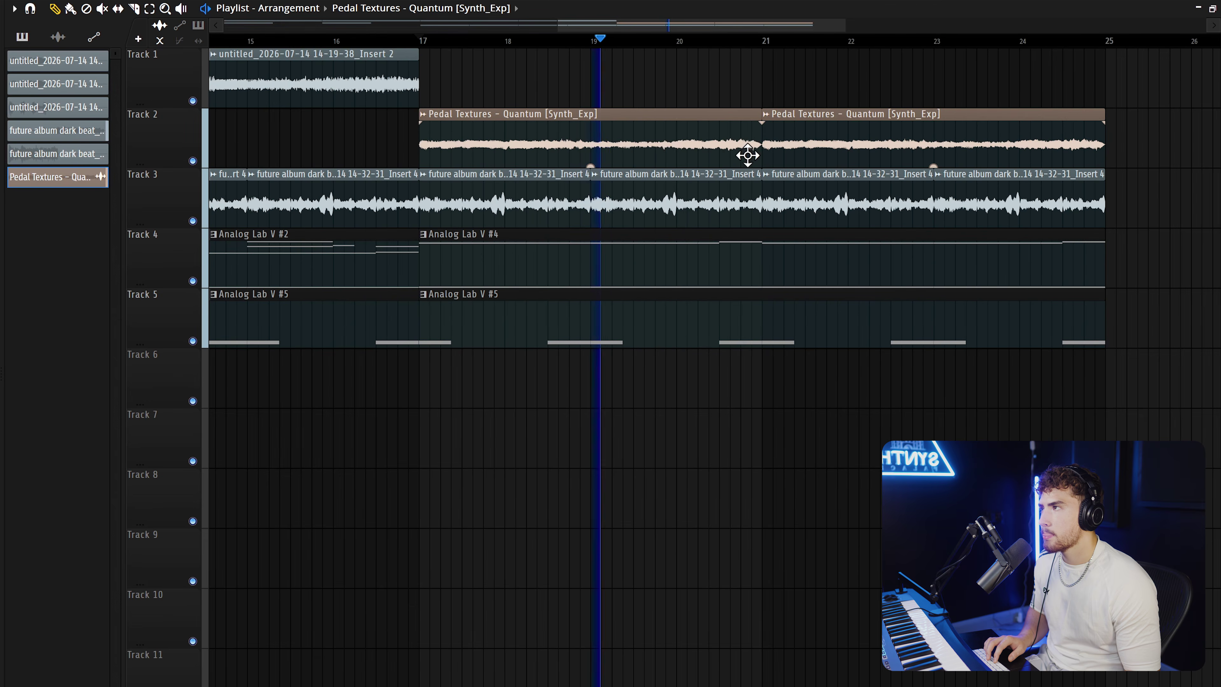
# Open the Quantum texture clip's channel settings and look over the mixer's insert levels.
pyautogui.doubleClick(610, 150)
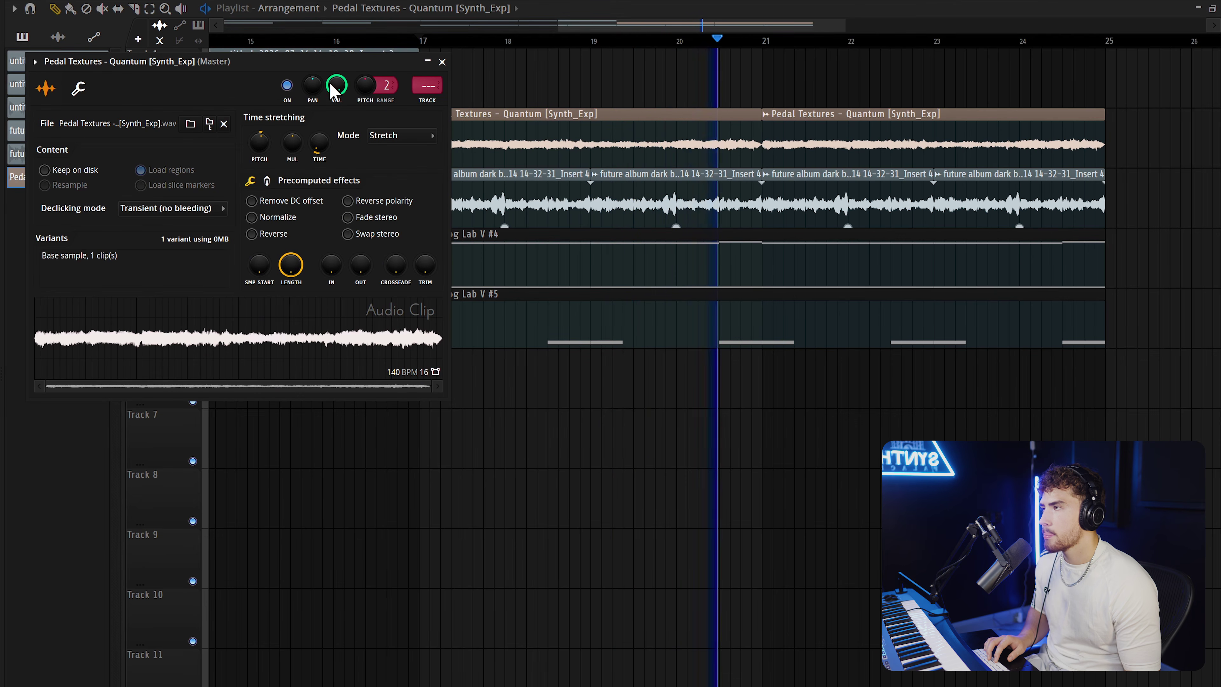
pyautogui.press('F9')
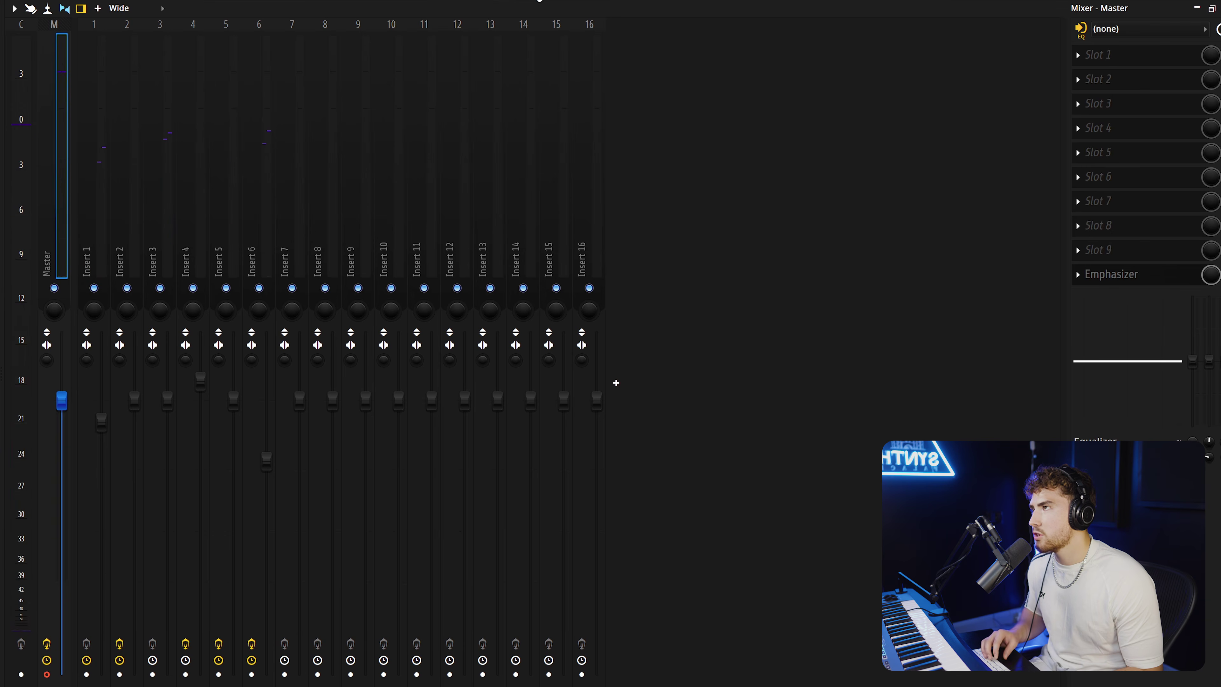
pyautogui.press('F9')
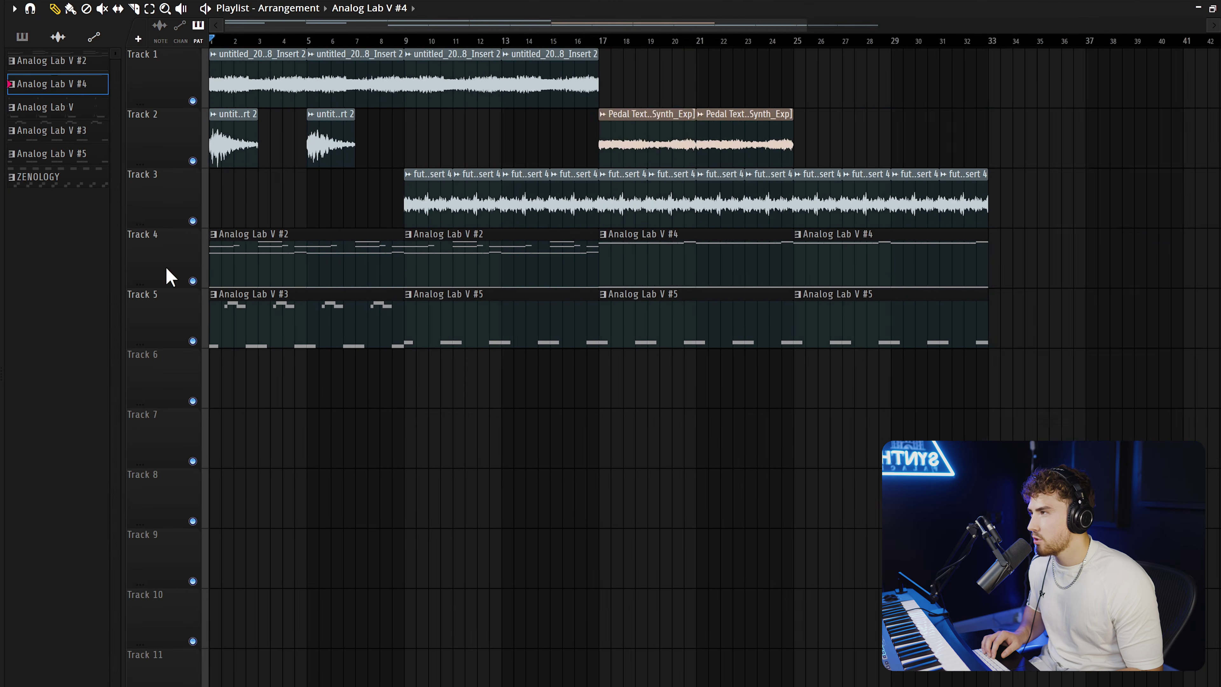
# Add C#6, A5 and G#5 notes above the repeated C#5 line in the piano roll and duplicate the added notes.
pyautogui.press('F7')
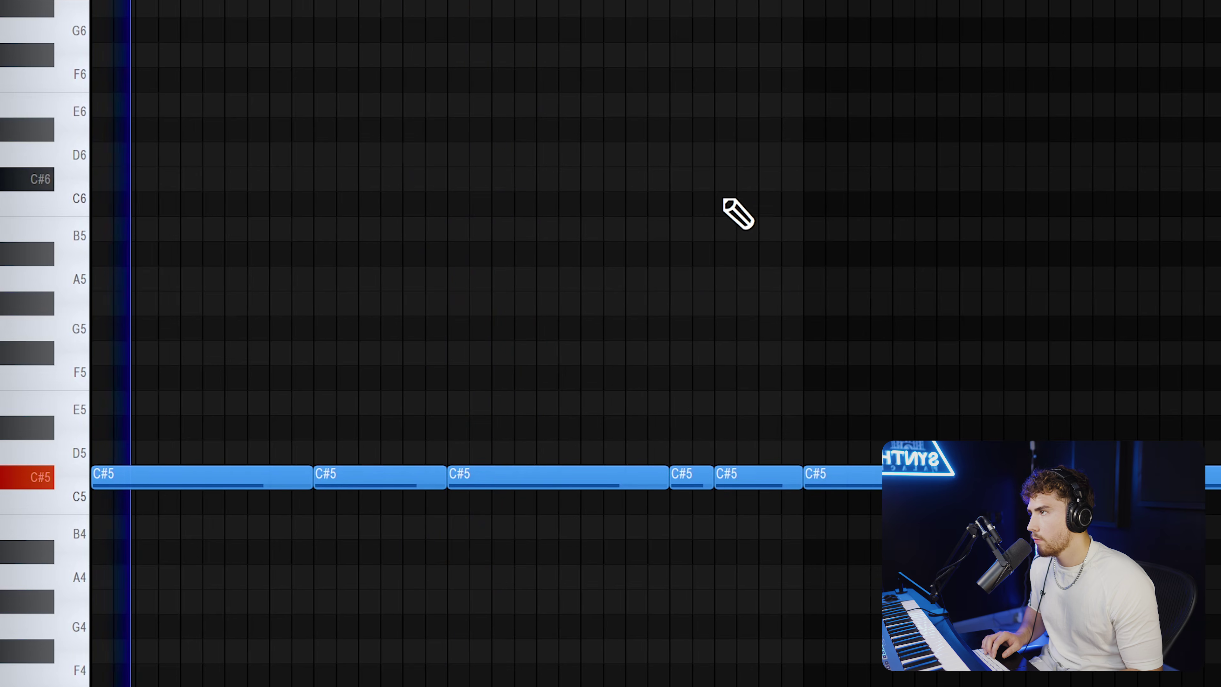
pyautogui.click(726, 179)
pyautogui.click(740, 302)
pyautogui.moveTo(649, 255); pyautogui.dragTo(613, 283)
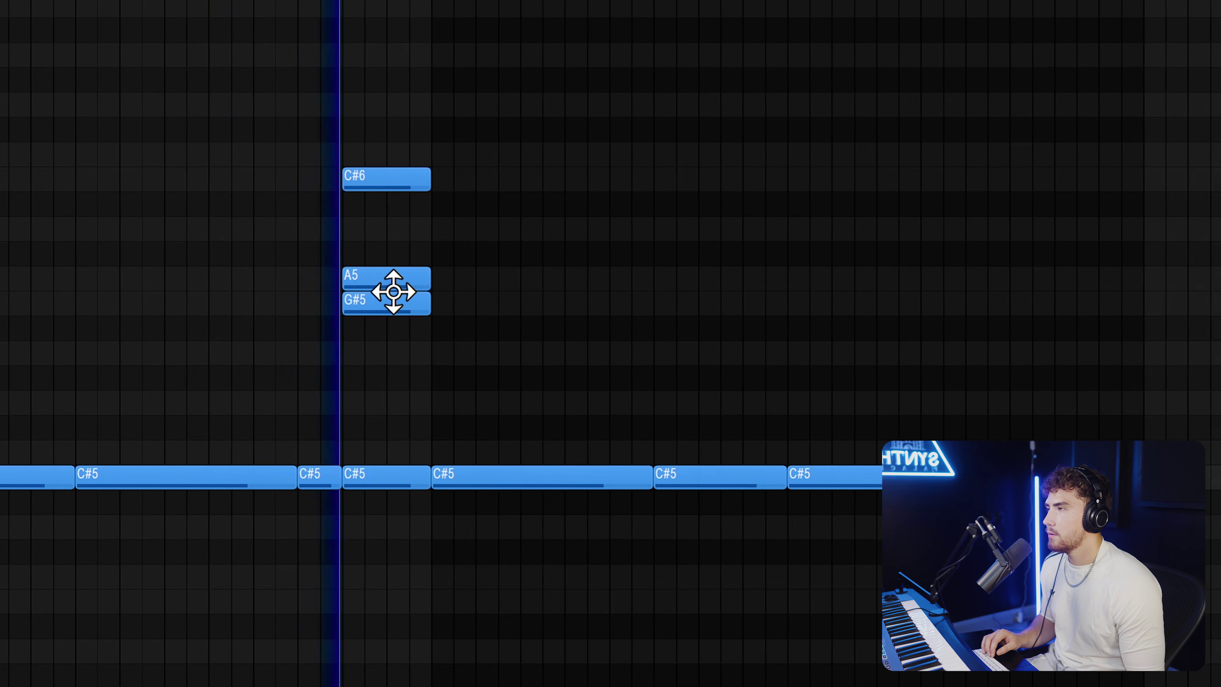
pyautogui.moveTo(370, 118); pyautogui.dragTo(981, 308)
pyautogui.hotkey('ctrl', 'b')
pyautogui.hotkey('ctrl', 'd')
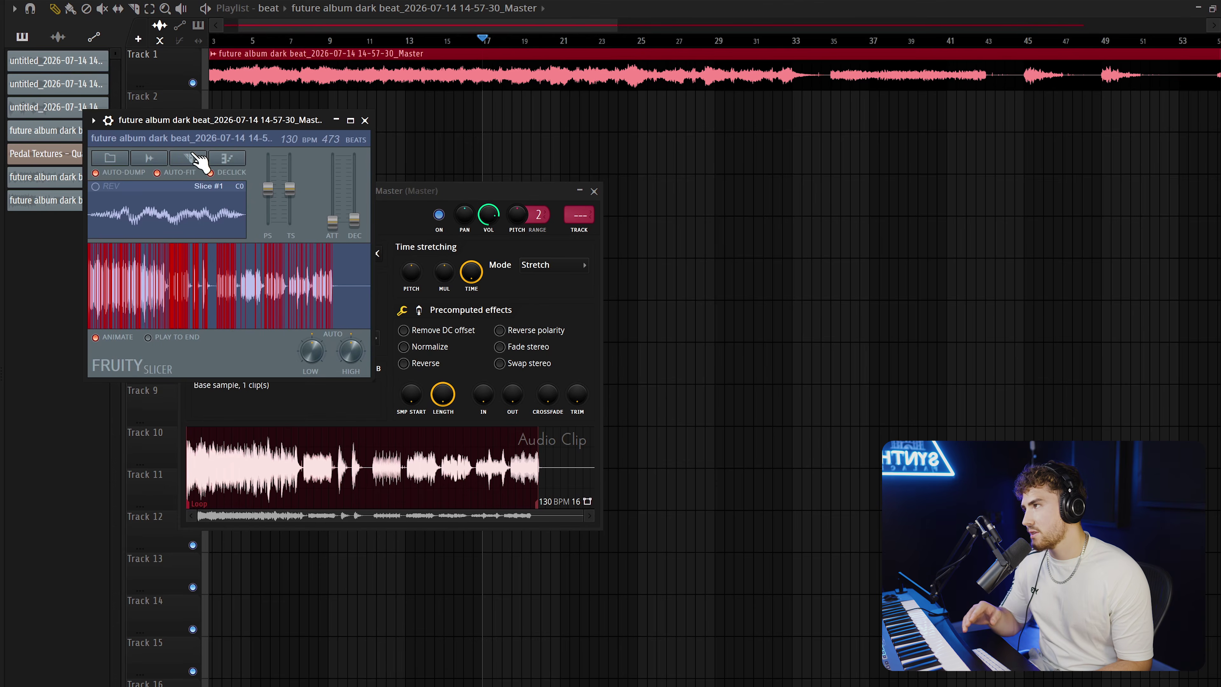
# Slice the bounced master audio by beat in Fruity Slicer.
pyautogui.click(191, 158)
pyautogui.click(222, 314)
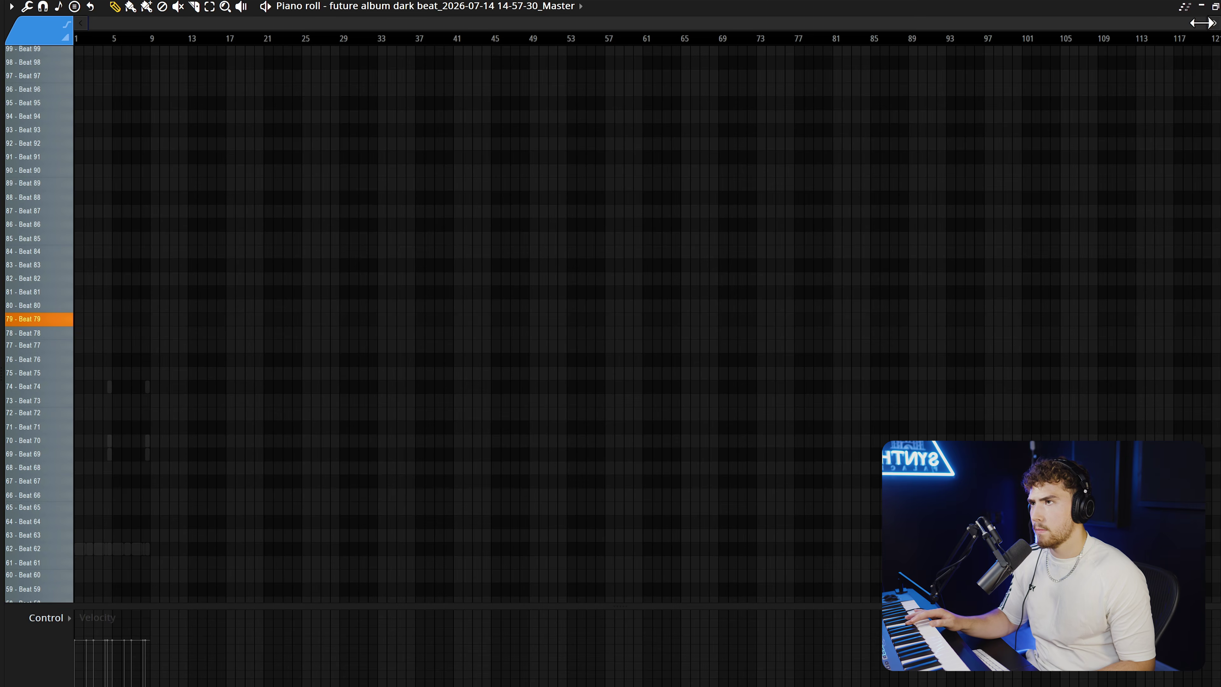
# Arrange slices Beat 79, 61, 60 and 58 in sequence, duplicate them, and end the copy on Beat 57.
pyautogui.moveTo(1202, 23); pyautogui.dragTo(221, 90)
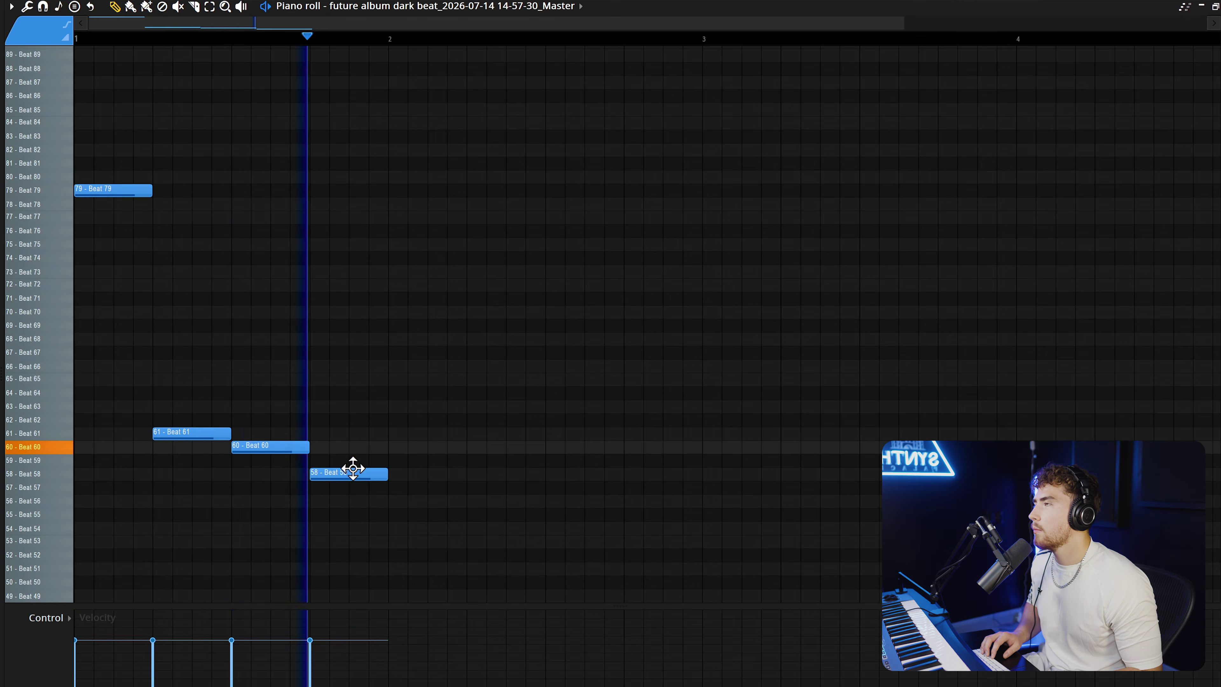
pyautogui.moveTo(353, 468); pyautogui.dragTo(330, 482)
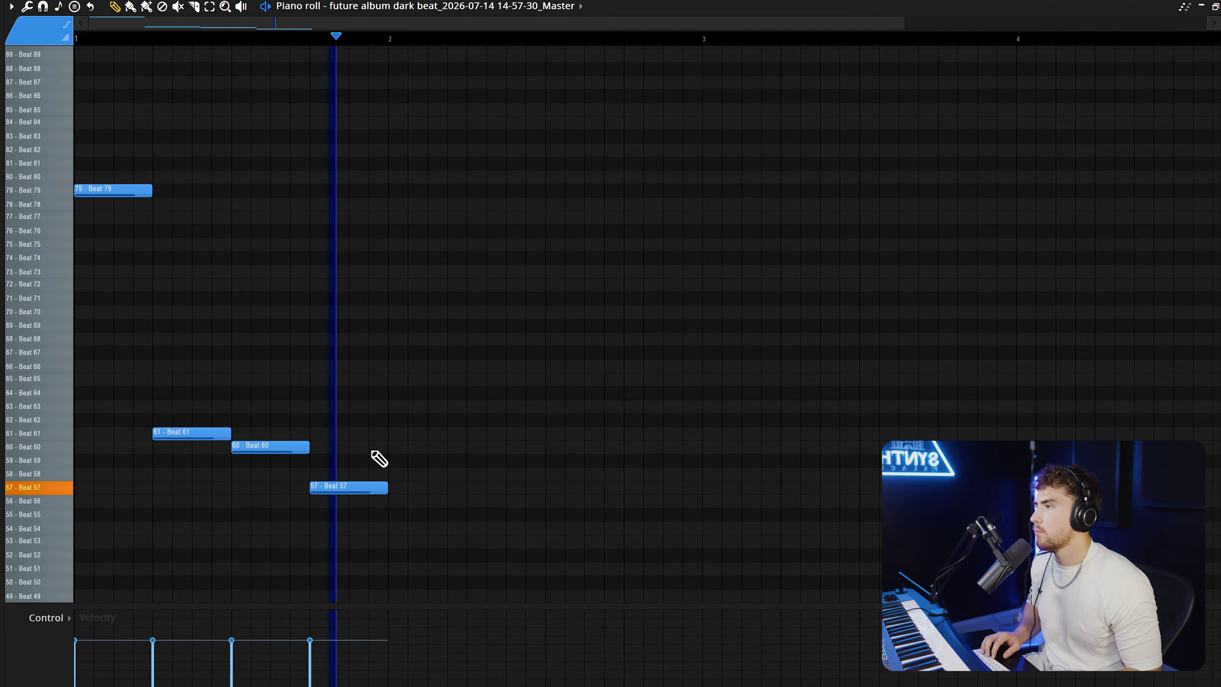
pyautogui.rightClick(332, 488)
pyautogui.click(313, 475)
pyautogui.hotkey('ctrl', 'b')
pyautogui.click(684, 444)
pyautogui.rightClick(656, 474)
pyautogui.click(644, 487)
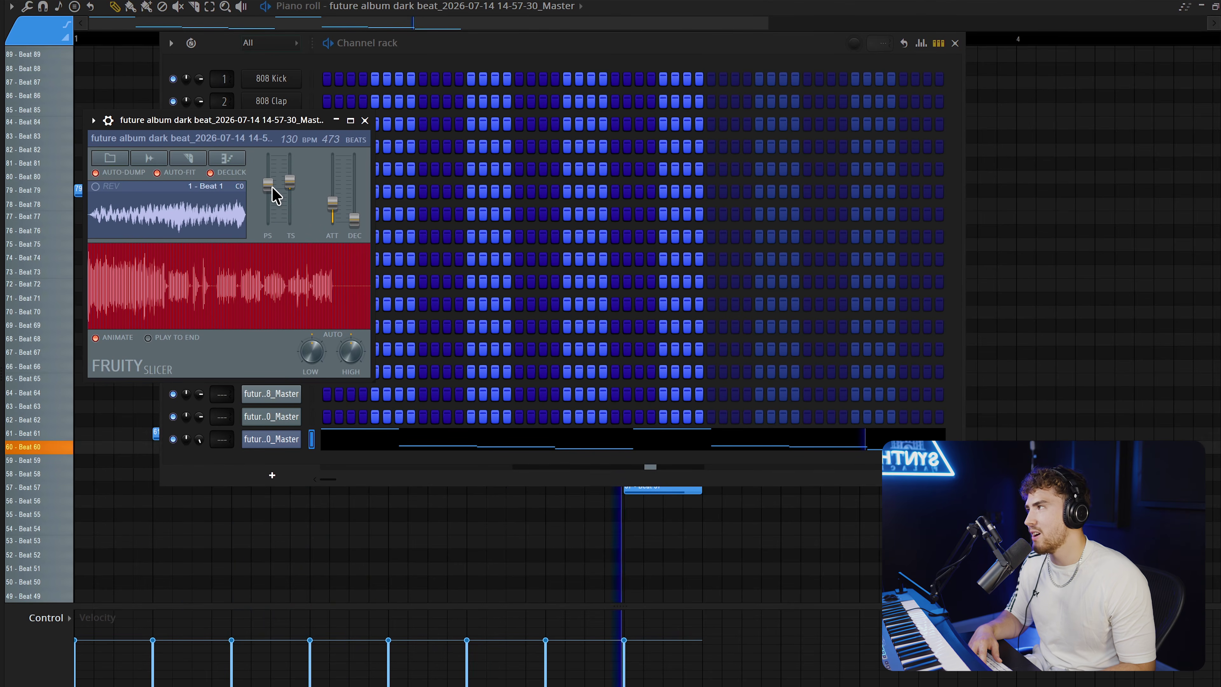
# Clone the Fruity Slicer channel in the channel rack and mute the original.
pyautogui.rightClick(293, 439)
pyautogui.click(349, 613)
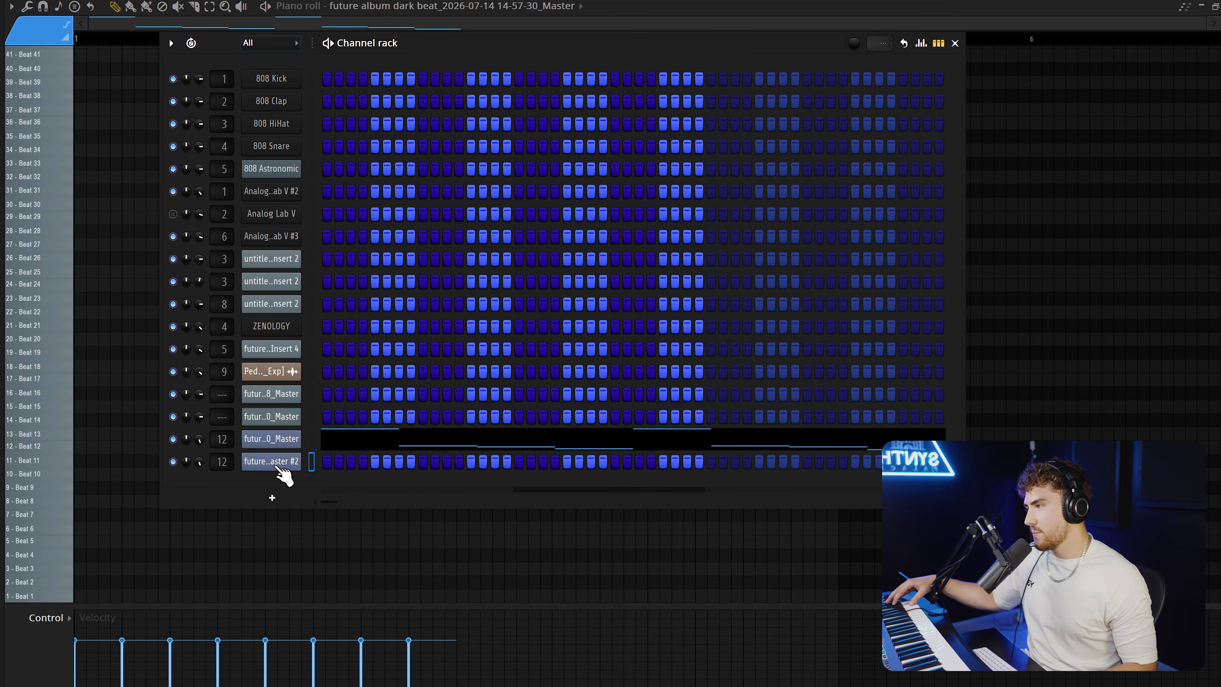
pyautogui.click(173, 439)
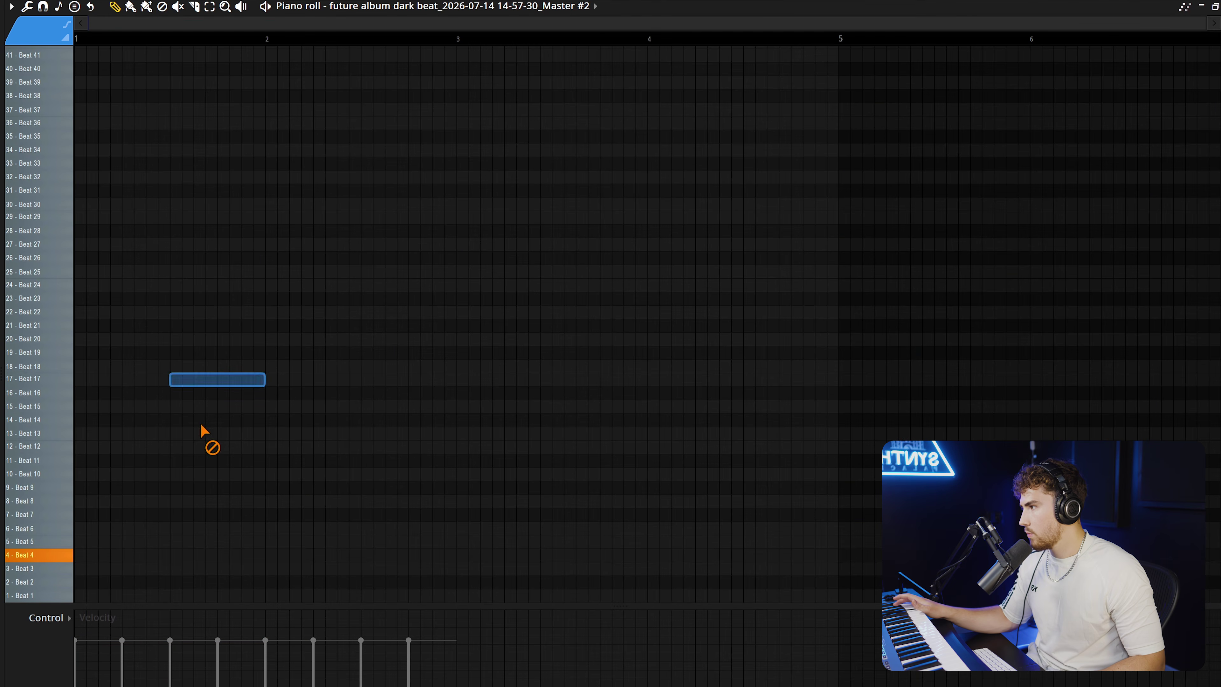
# Place half-bar slices Beat 4, 1, 2 and 3 from bar 1 in the cloned slicer's piano roll.
pyautogui.click(92, 554)
pyautogui.click(192, 595)
pyautogui.click(289, 581)
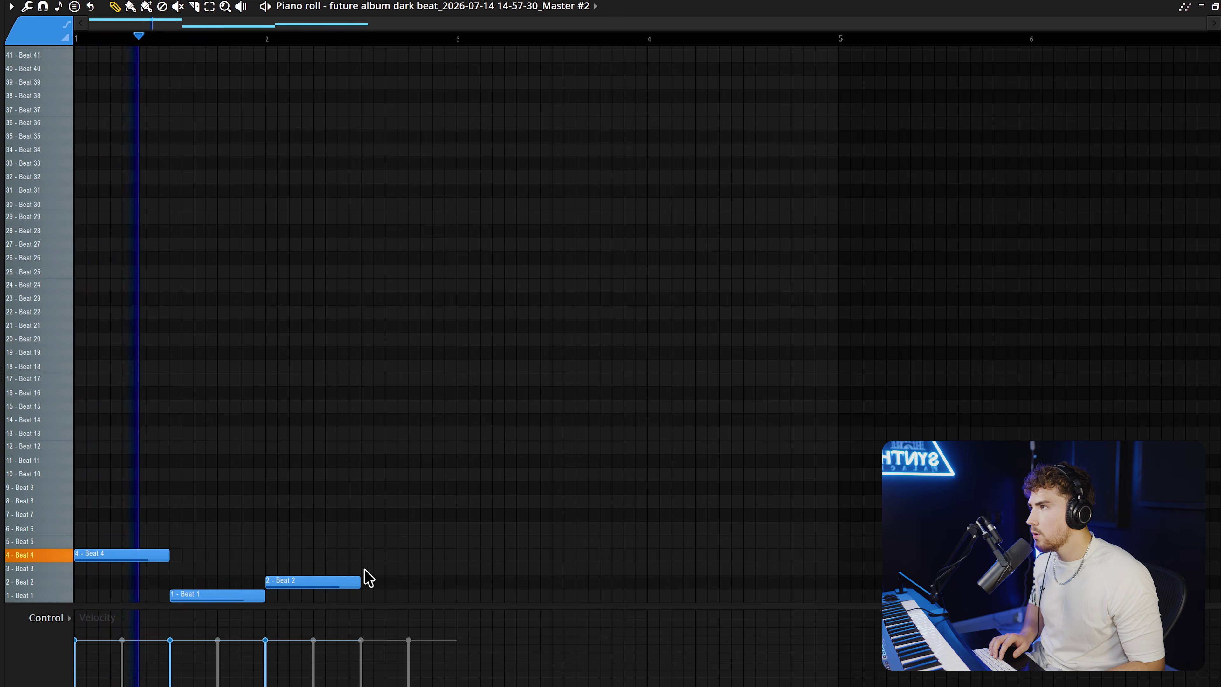
pyautogui.click(365, 568)
pyautogui.click(511, 528)
pyautogui.rightClick(533, 528)
# Duplicate the four-slice sequence until it fills eight bars and deselect the notes.
pyautogui.hotkey('ctrl', 'a')
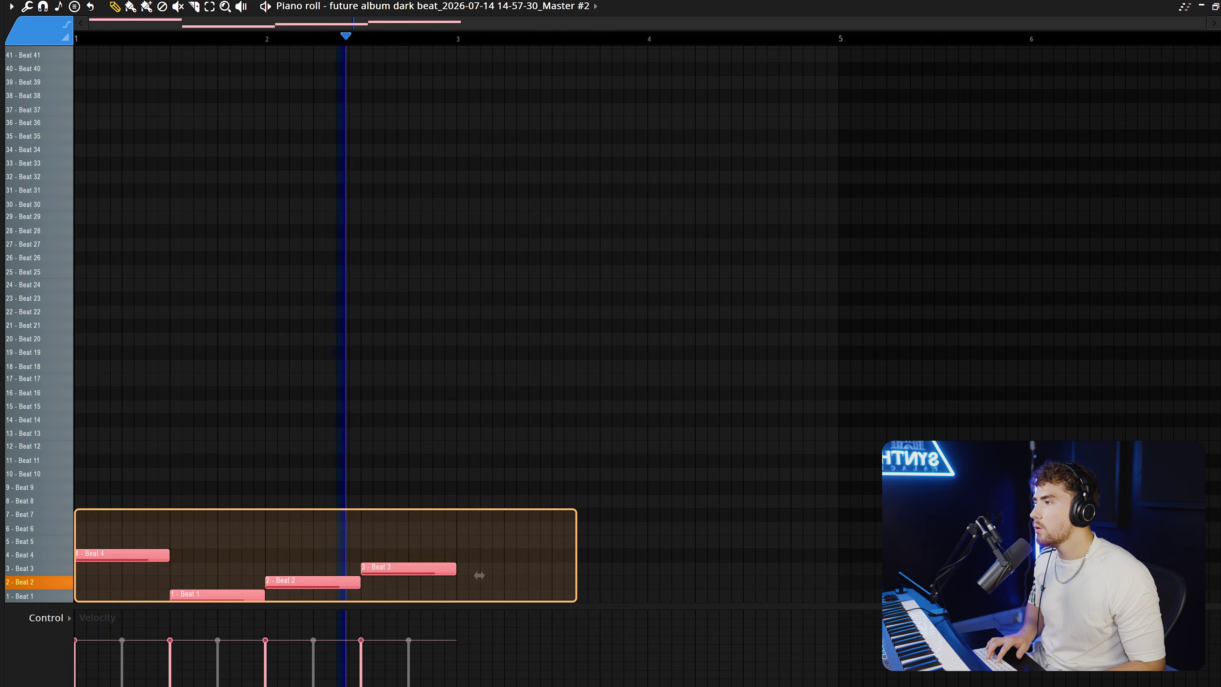
pyautogui.hotkey('ctrl', 'b')
pyautogui.hotkey('ctrl', 'b')
pyautogui.hotkey('ctrl', 'b')
pyautogui.scroll(-4, 479, 575)
pyautogui.hotkey('ctrl', 'd')
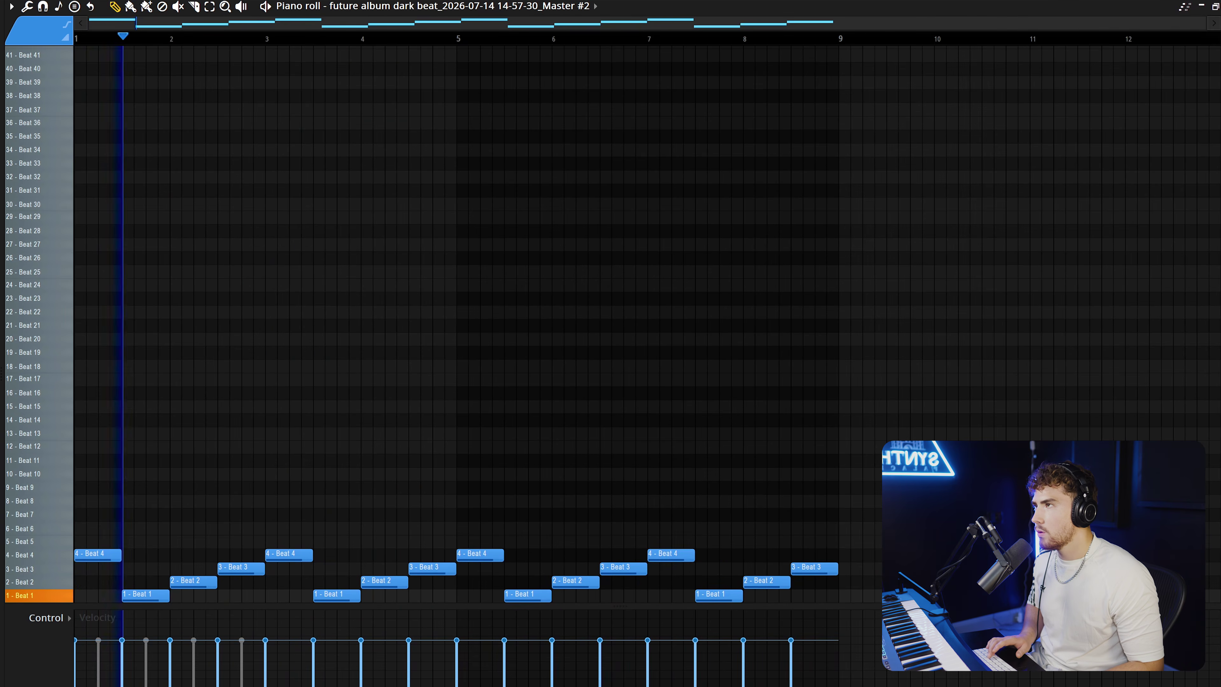
# Look over the two slicer channels in the channel rack and close the TONEFLX window on Insert 12.
pyautogui.press('F6')
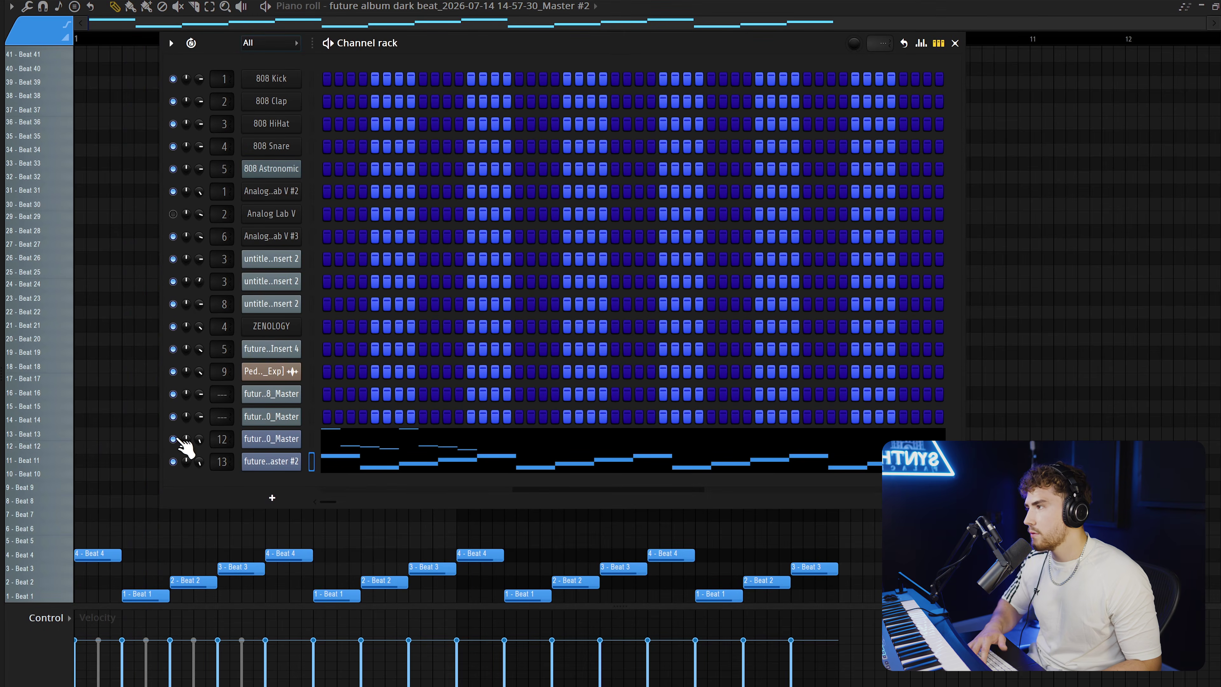
pyautogui.press('F6')
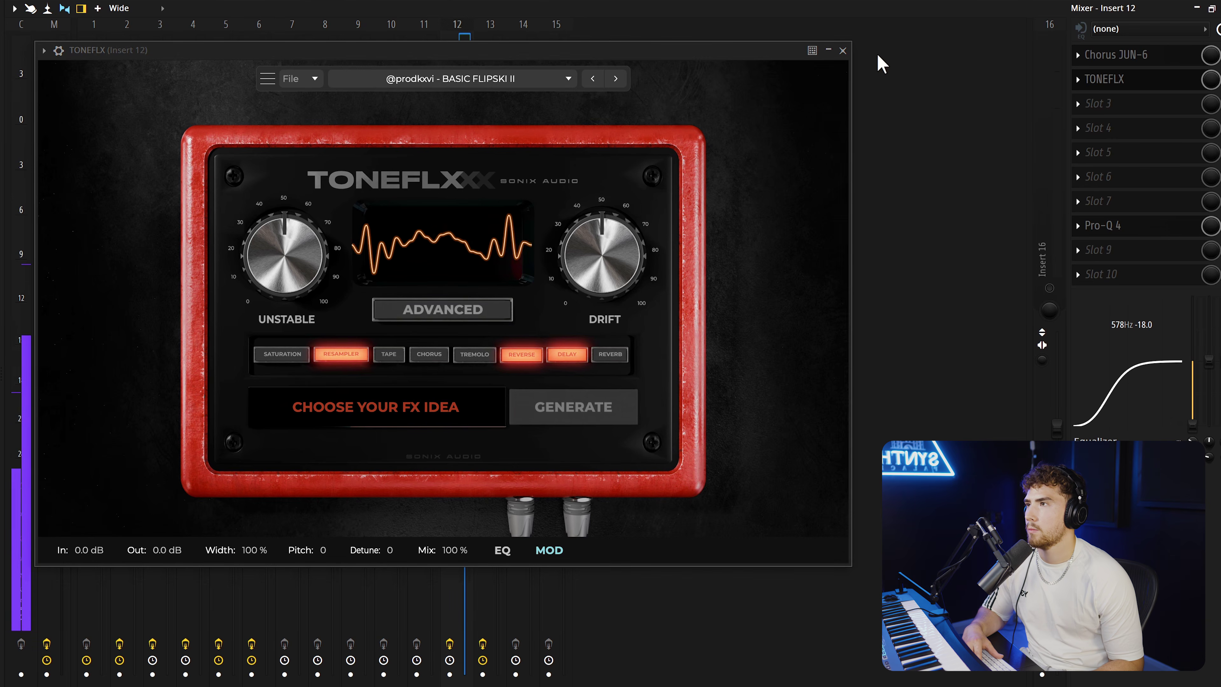
pyautogui.click(842, 50)
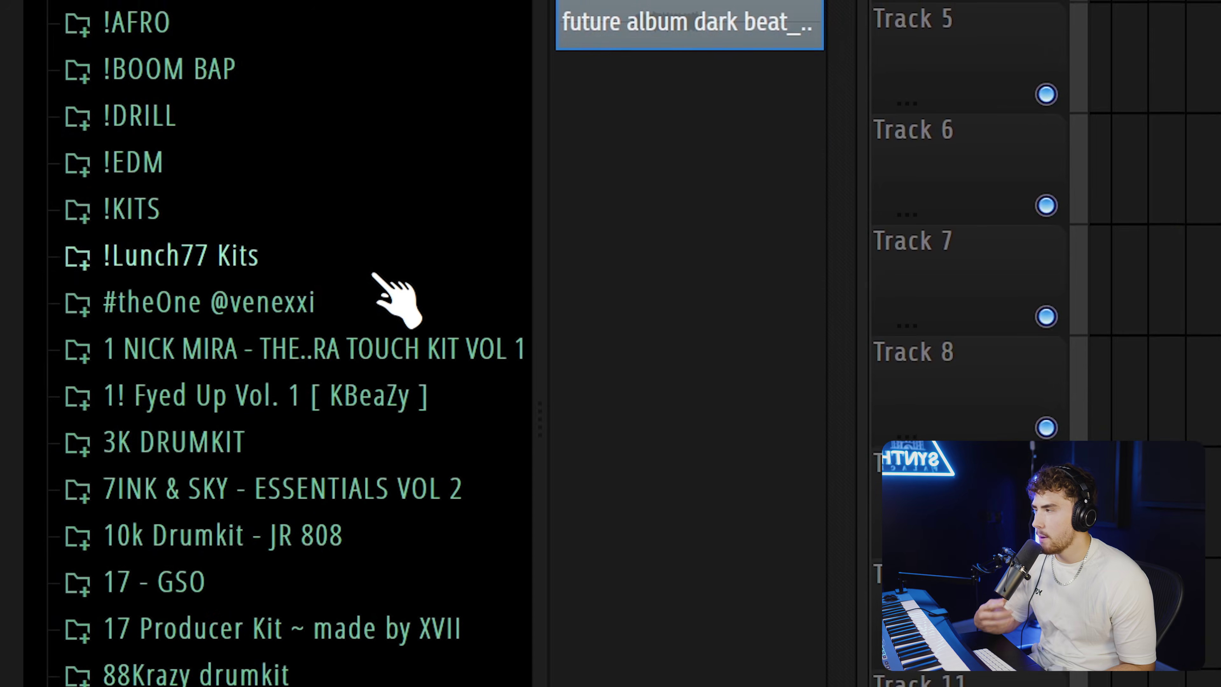
# Open The Lunch77 Pluto Kit inside the !Lunch77 Kits folder of the sample browser.
pyautogui.click(378, 257)
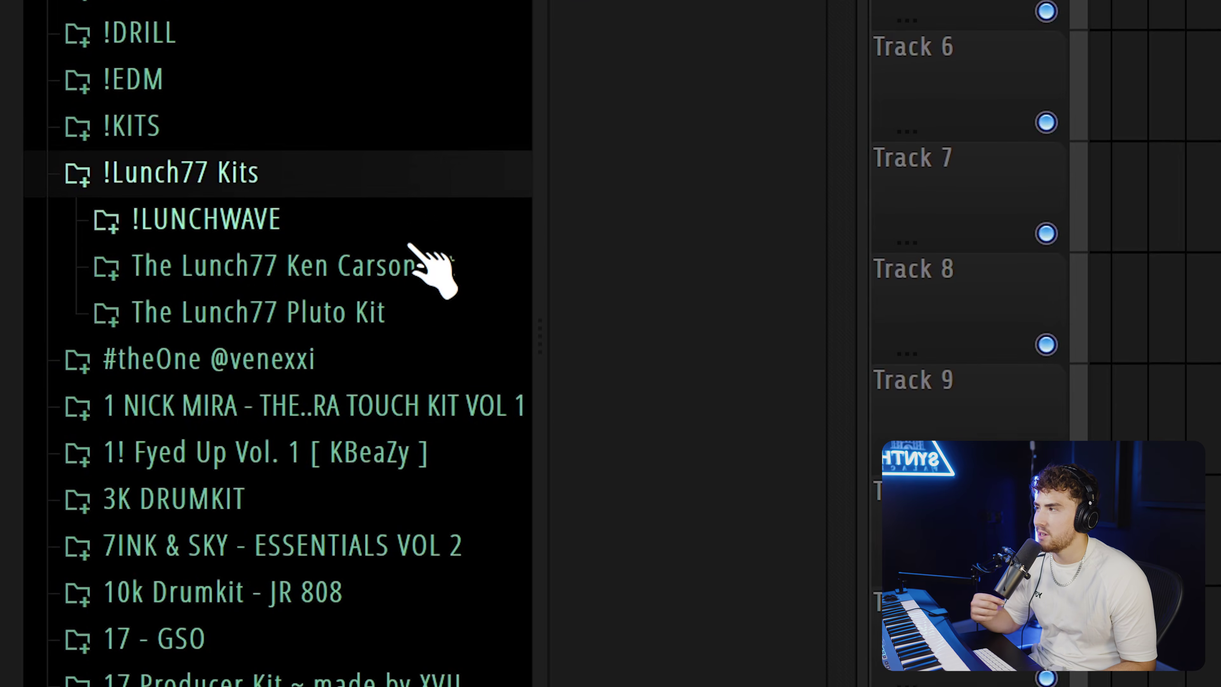
pyautogui.click(426, 310)
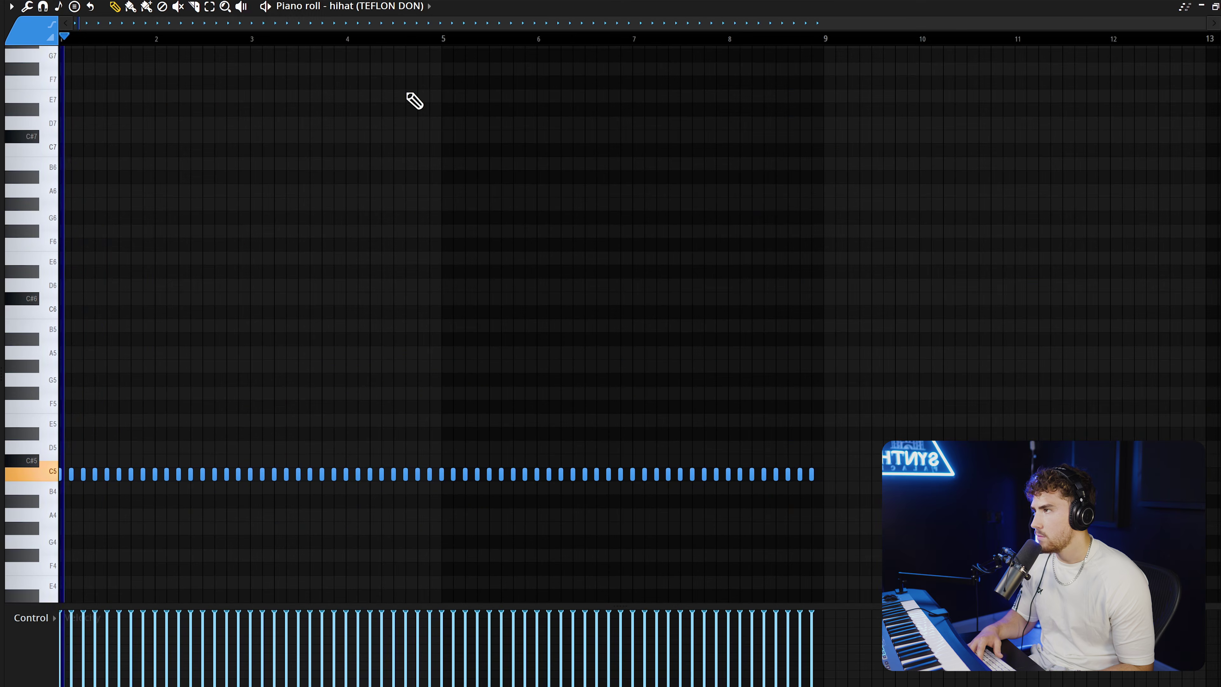
pyautogui.scroll(-3, 169, 362)
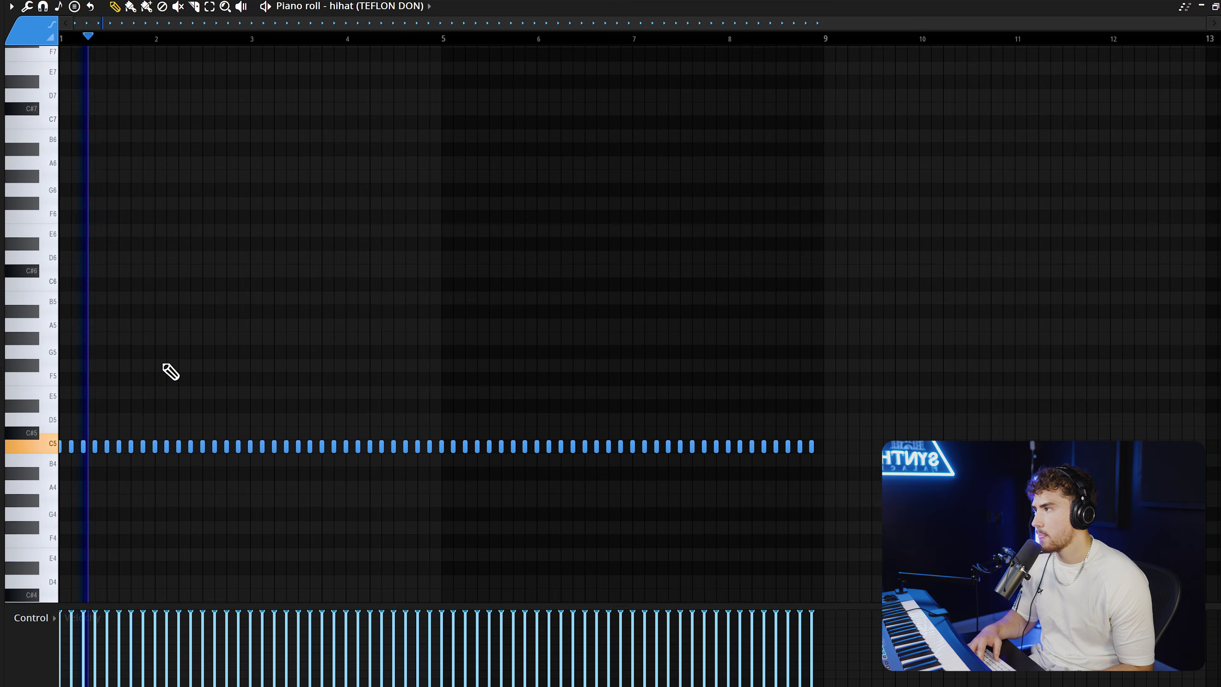
pyautogui.scroll(1, 42, 411)
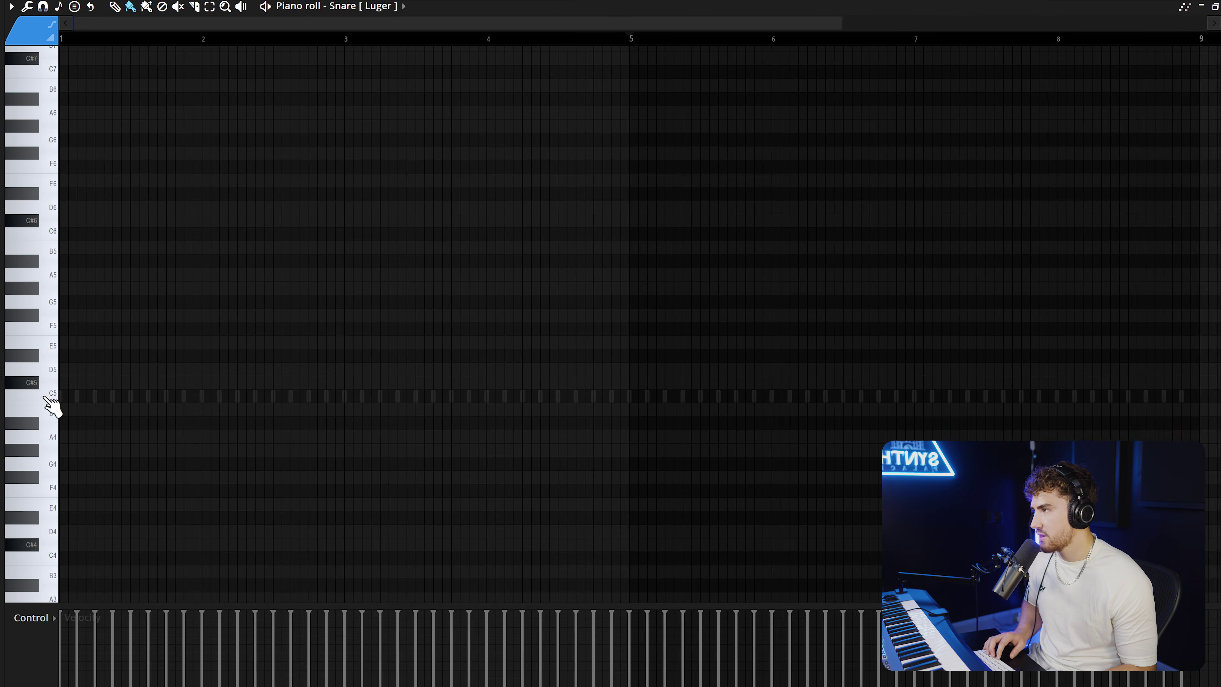
# Write Snare [ Luger ] hits on C5 at beat 3 and the second half of beat 4, and duplicate the pattern.
pyautogui.click(460, 346)
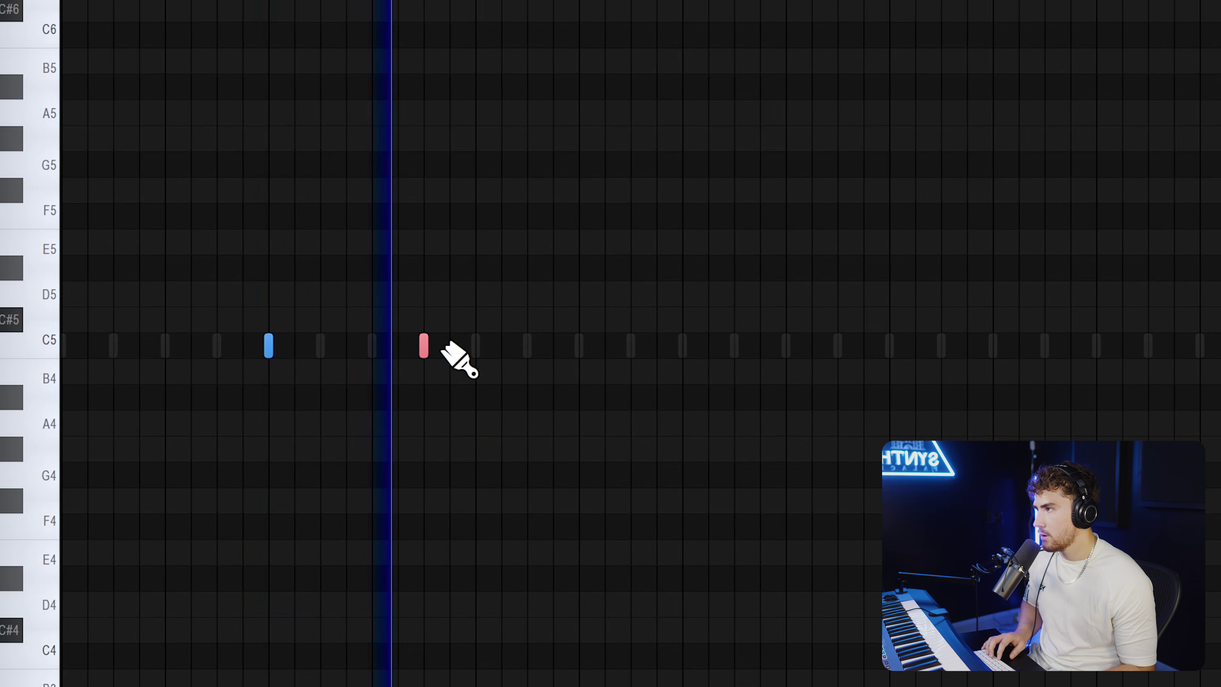
pyautogui.click(719, 346)
pyautogui.click(781, 346)
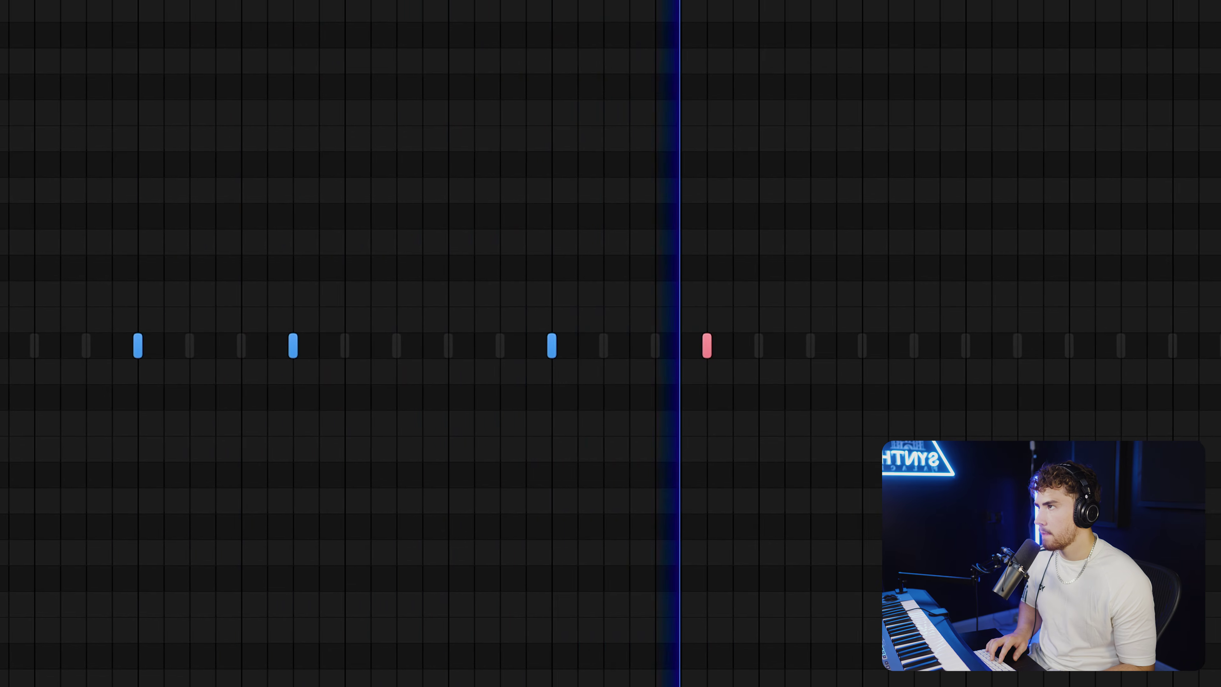
pyautogui.hotkey('ctrl', 'b')
pyautogui.scroll(-5, 998, 4)
pyautogui.hotkey('ctrl', 'd')
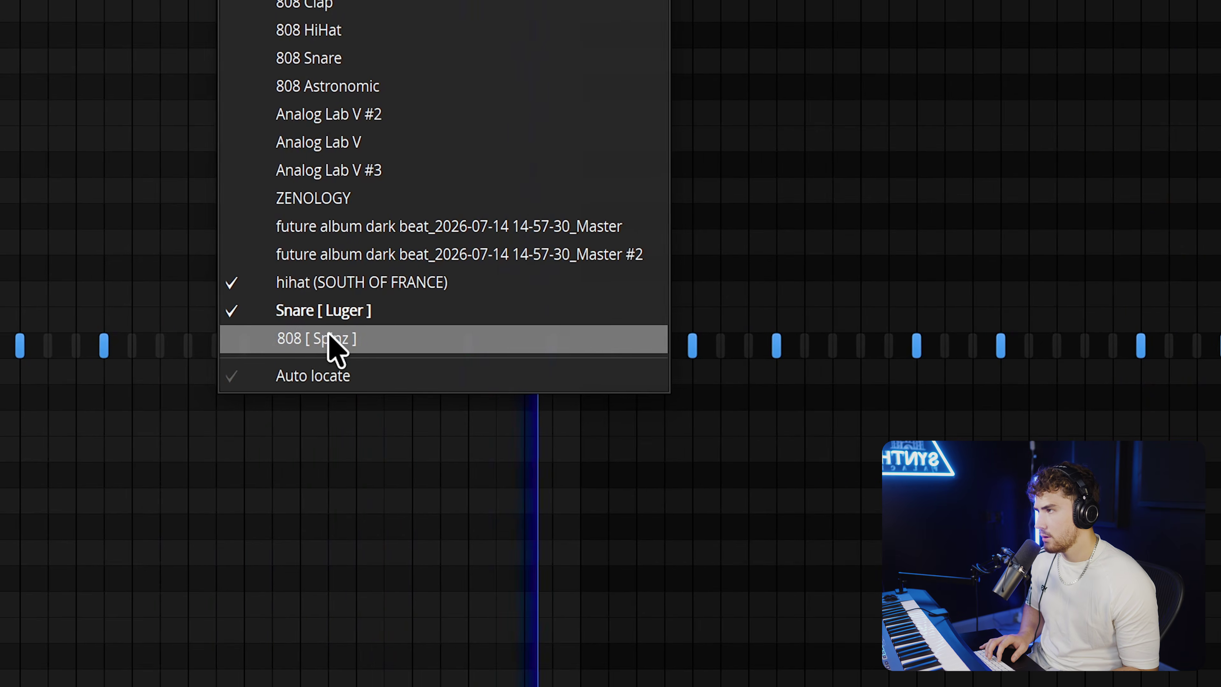
# Write the 808 [ Spinz ] line on C#5 with D5 and C#6 accents, remove the A4 note, and add a short roll before bar 3.
pyautogui.click(331, 340)
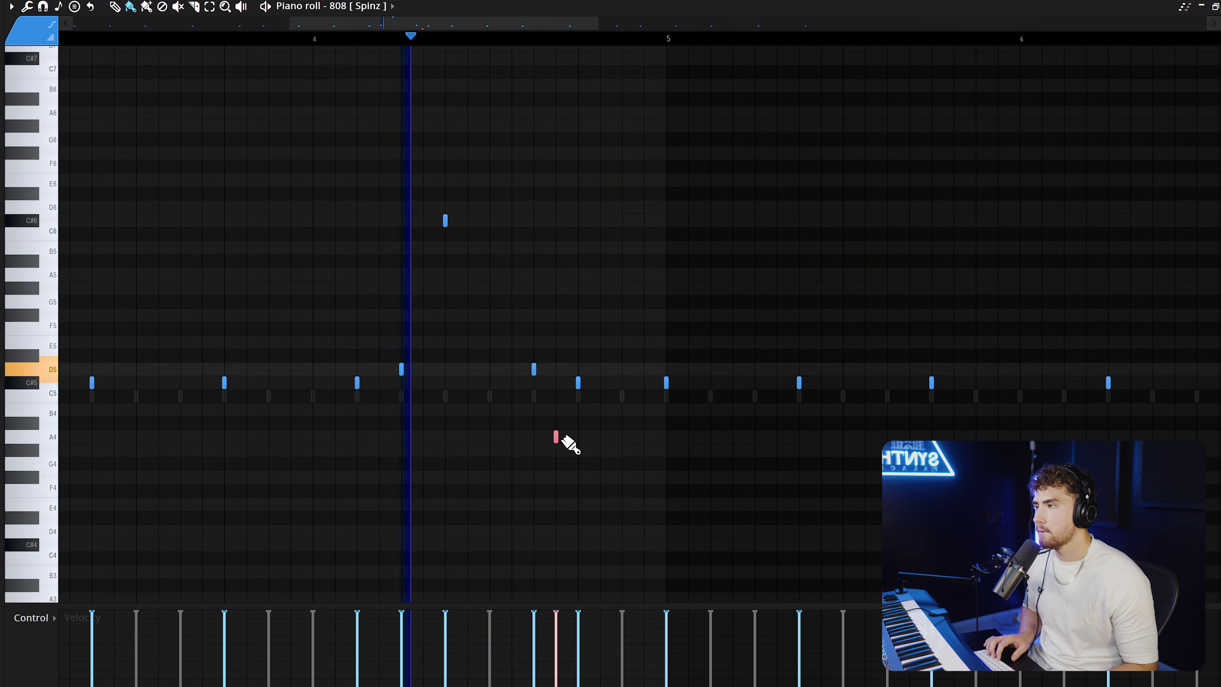
pyautogui.scroll(-5, 569, 445)
pyautogui.rightClick(453, 437)
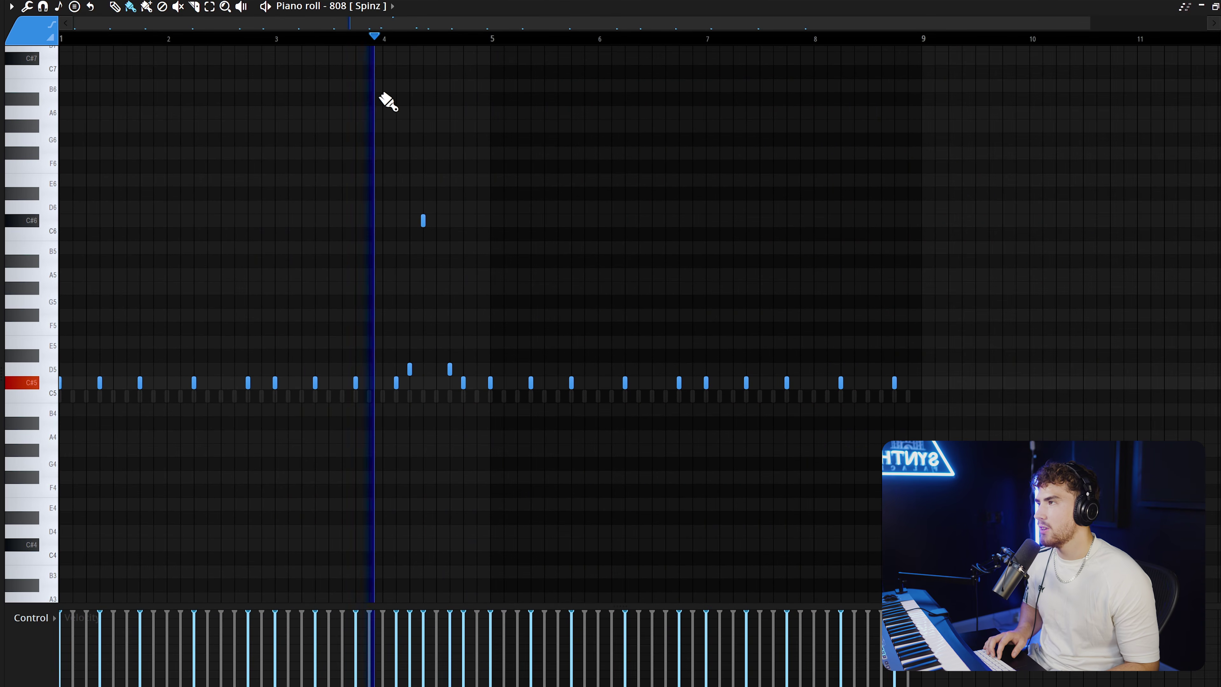
pyautogui.scroll(6, 612, 431)
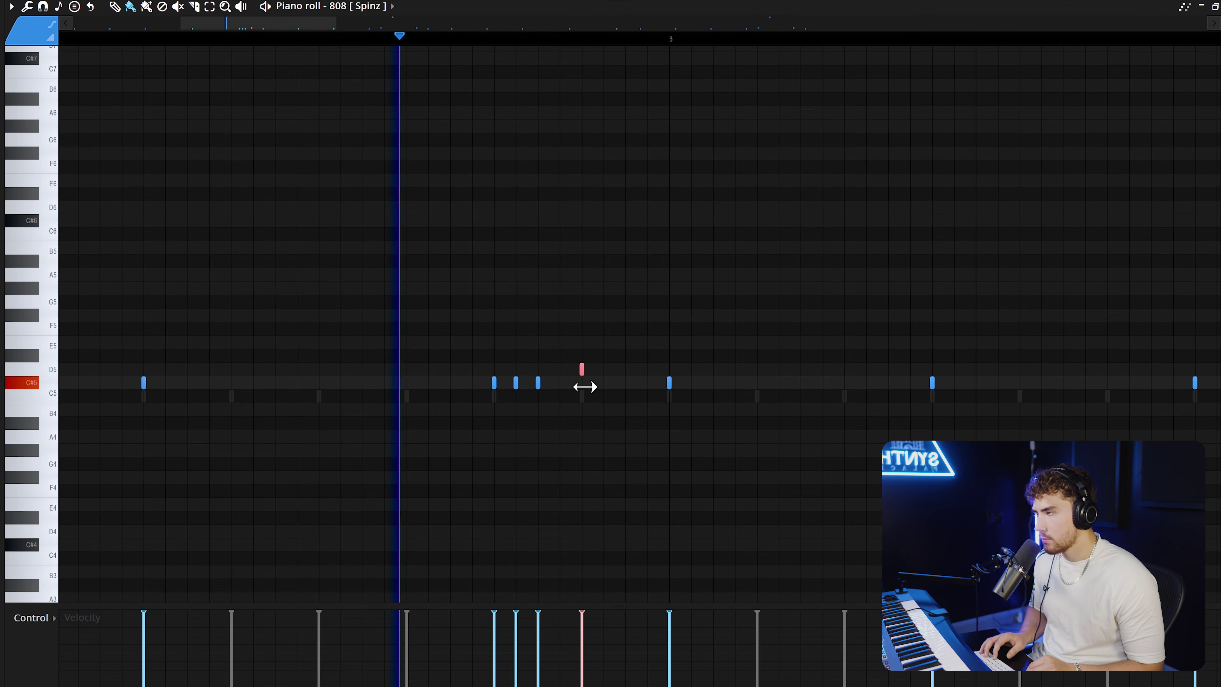
pyautogui.scroll(-5, 586, 390)
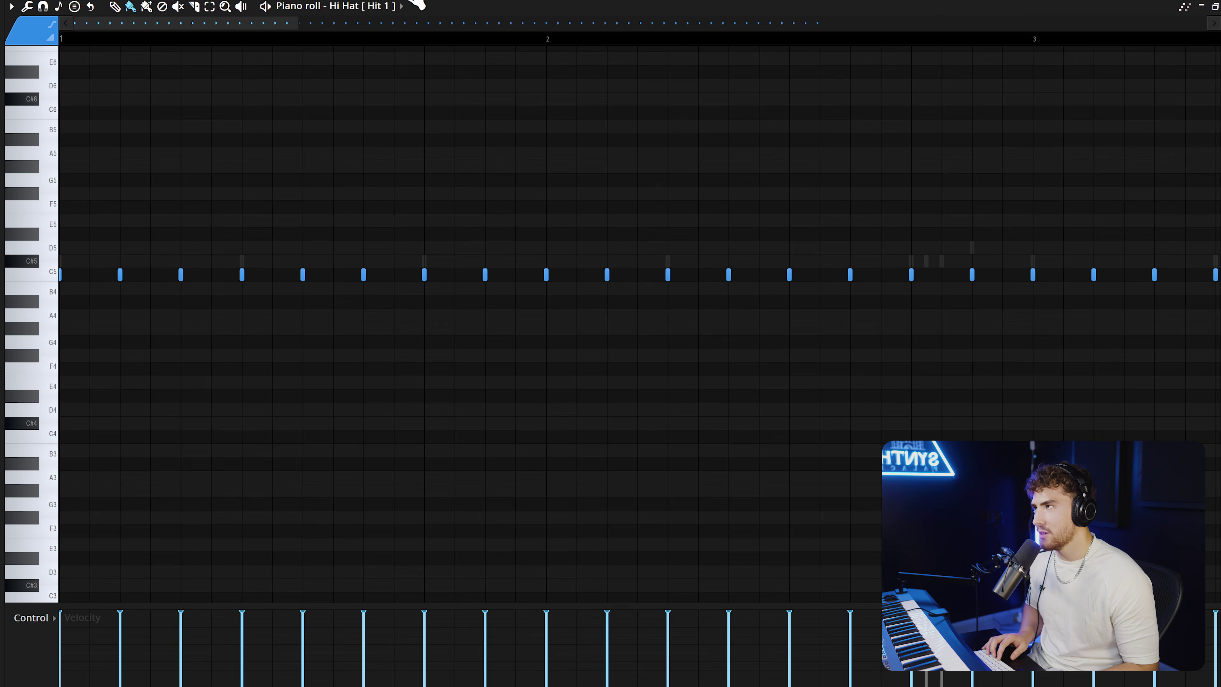
# Add short Hi Hat [ Hit 1 ] rolls on B4 in bar 1, A4 at bar 2 and G#4 just before bar 3.
pyautogui.click(415, 5)
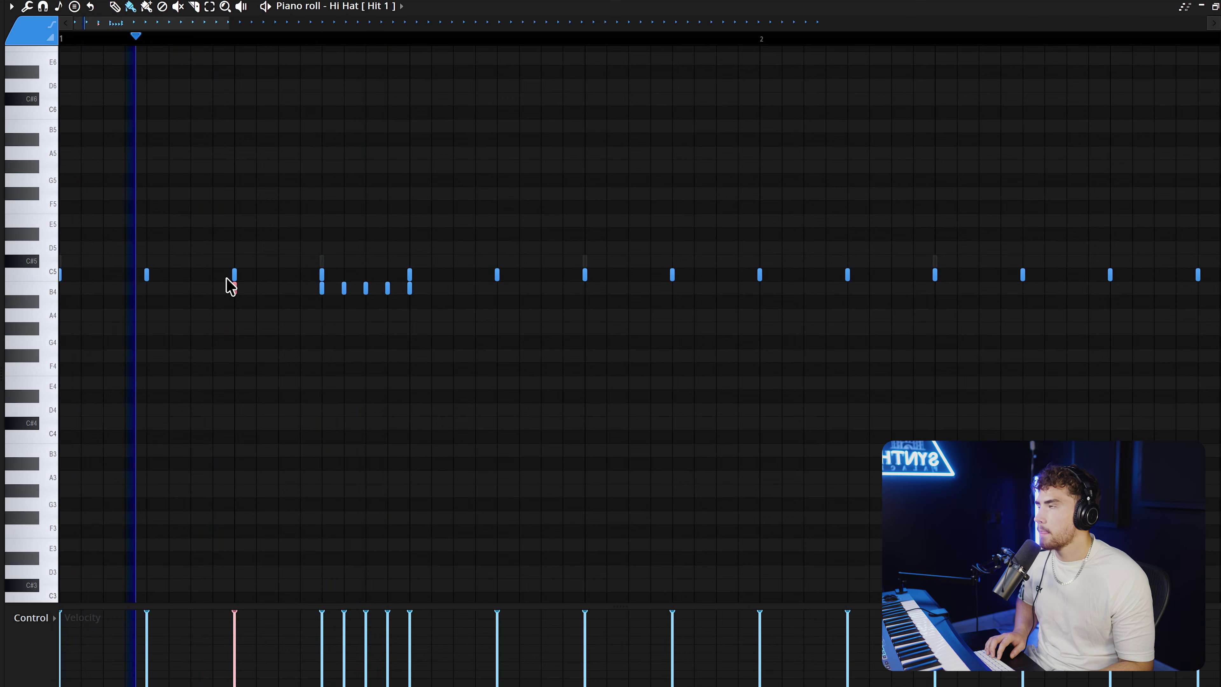
pyautogui.scroll(-2, 345, 279)
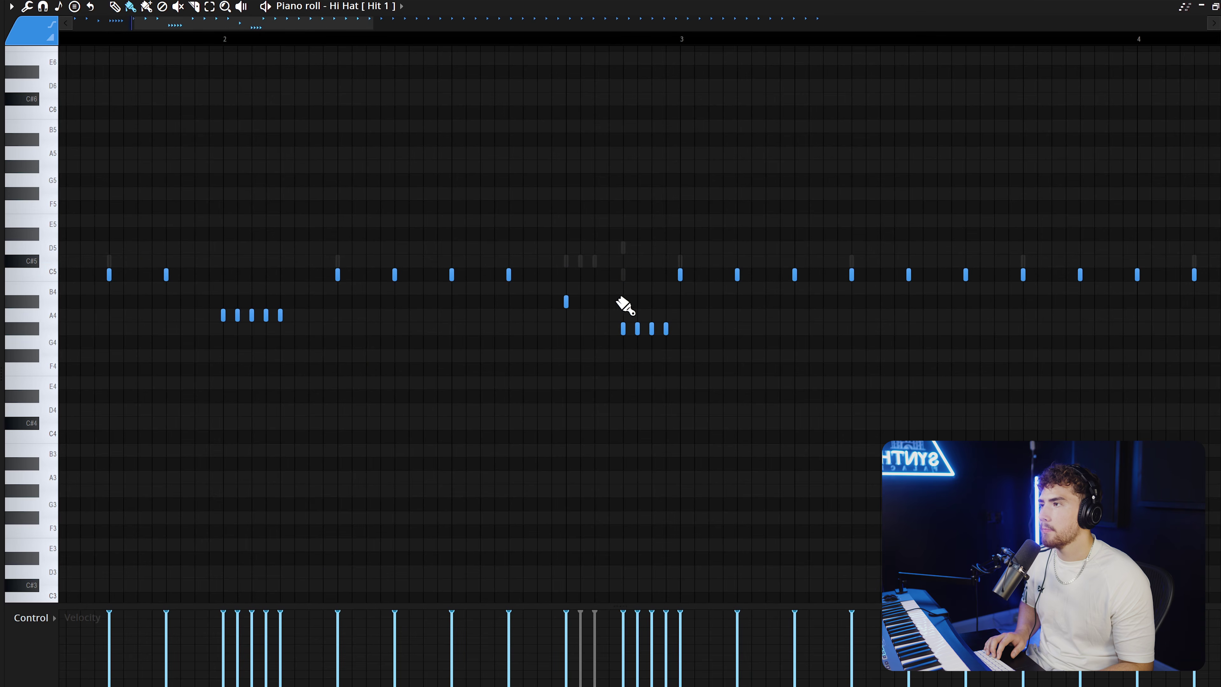
pyautogui.scroll(-3, 625, 313)
pyautogui.scroll(1, 538, 344)
pyautogui.click(543, 329)
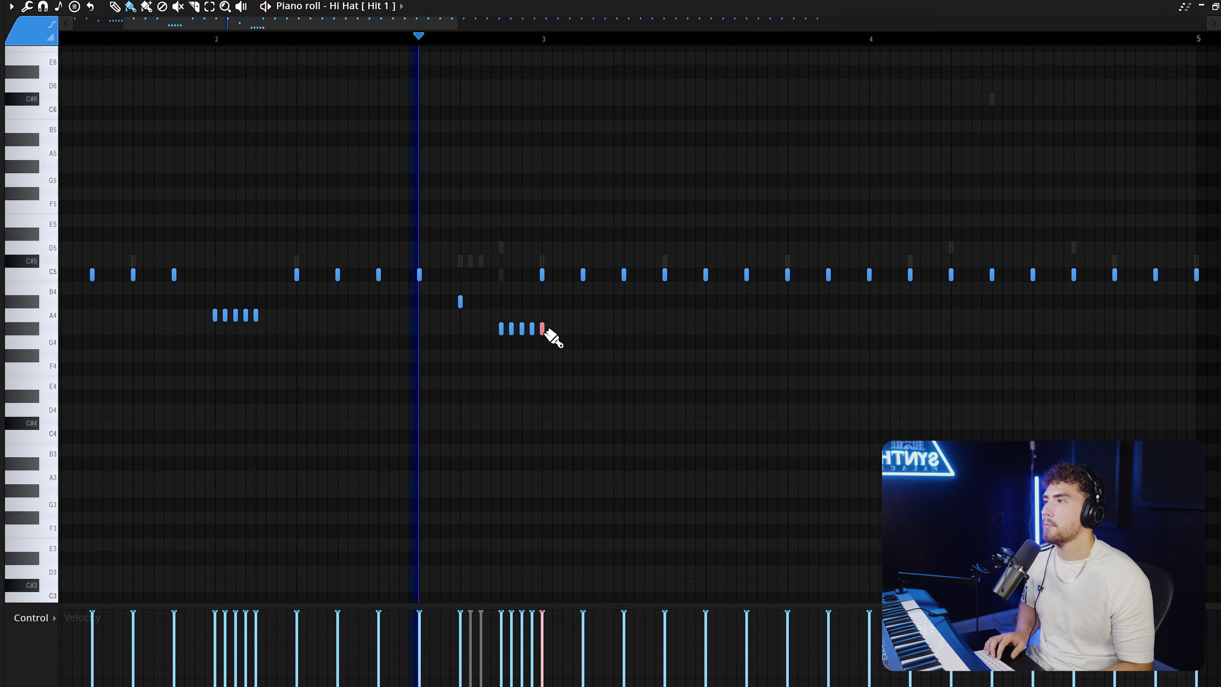
# Add a C5 hi-hat roll in the second half of bar 3, and shift bar 4 hits to A#4 ending in a roll.
pyautogui.hscroll(5, 367, 27)
pyautogui.scroll(2, 547, 325)
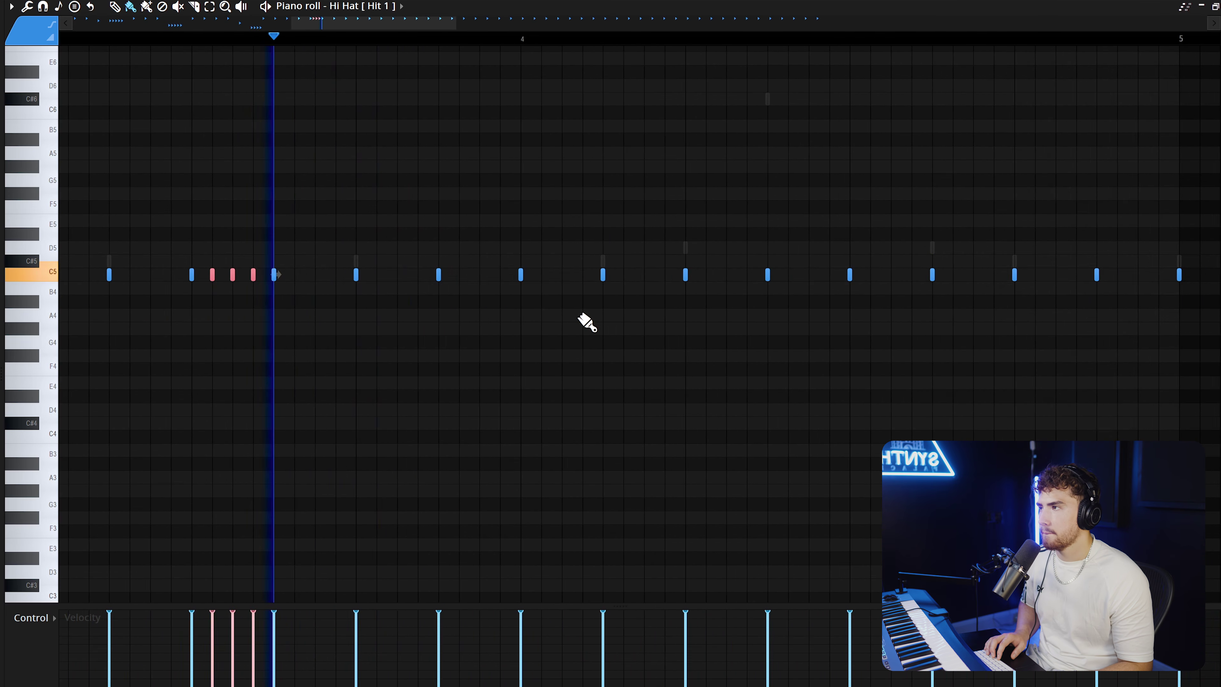
pyautogui.scroll(-1, 596, 368)
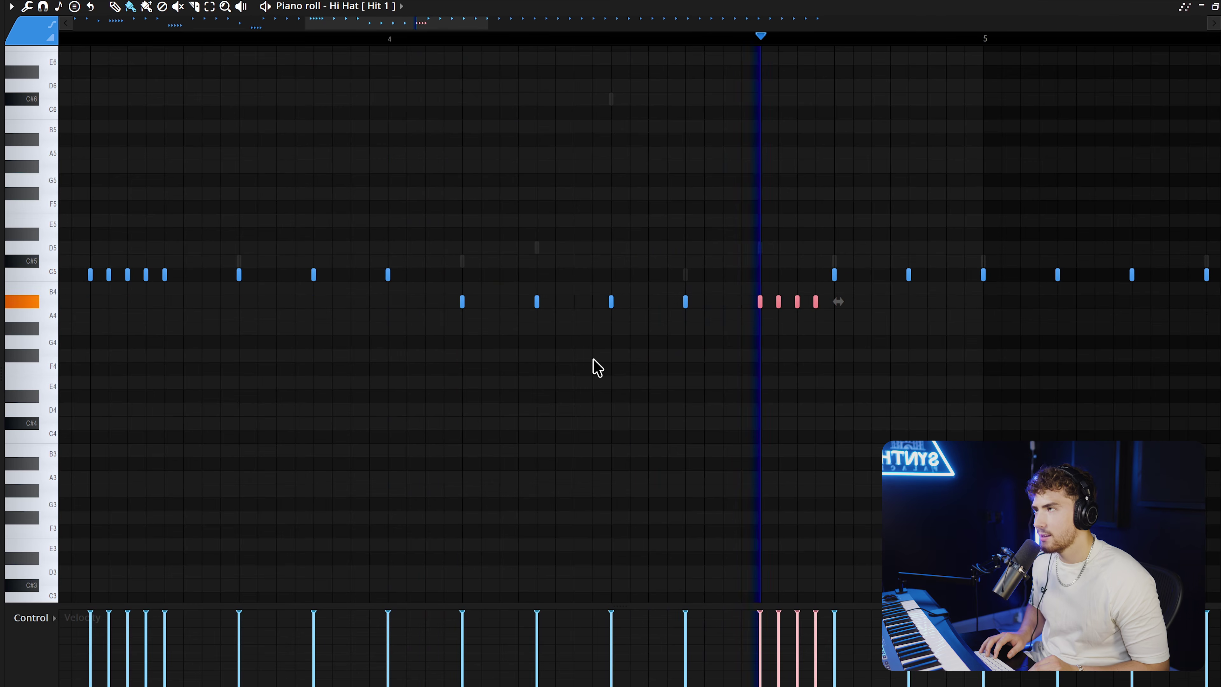
# Duplicate the four-bar hi-hat pattern into bars 5 to 8, and vary bar 7 with G4 hits and a five-note G4 roll.
pyautogui.scroll(-3, 594, 365)
pyautogui.scroll(-3, 400, 276)
pyautogui.hscroll(5, 635, 327)
pyautogui.scroll(3, 710, 339)
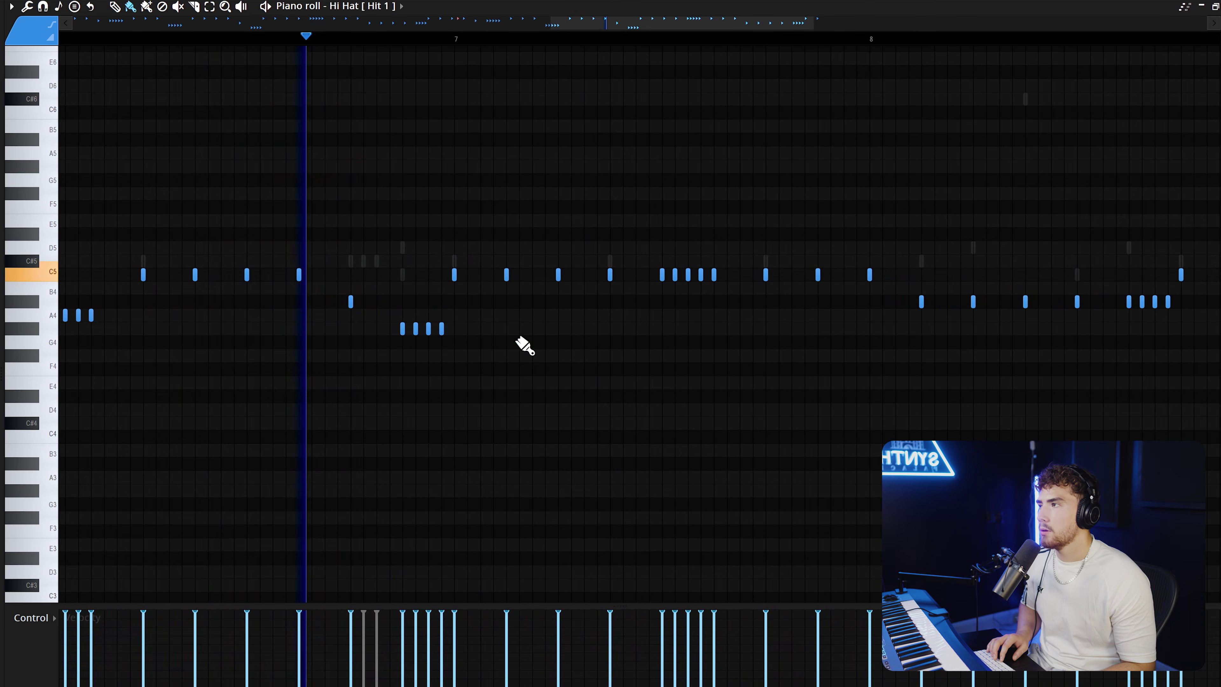
pyautogui.scroll(2, 738, 307)
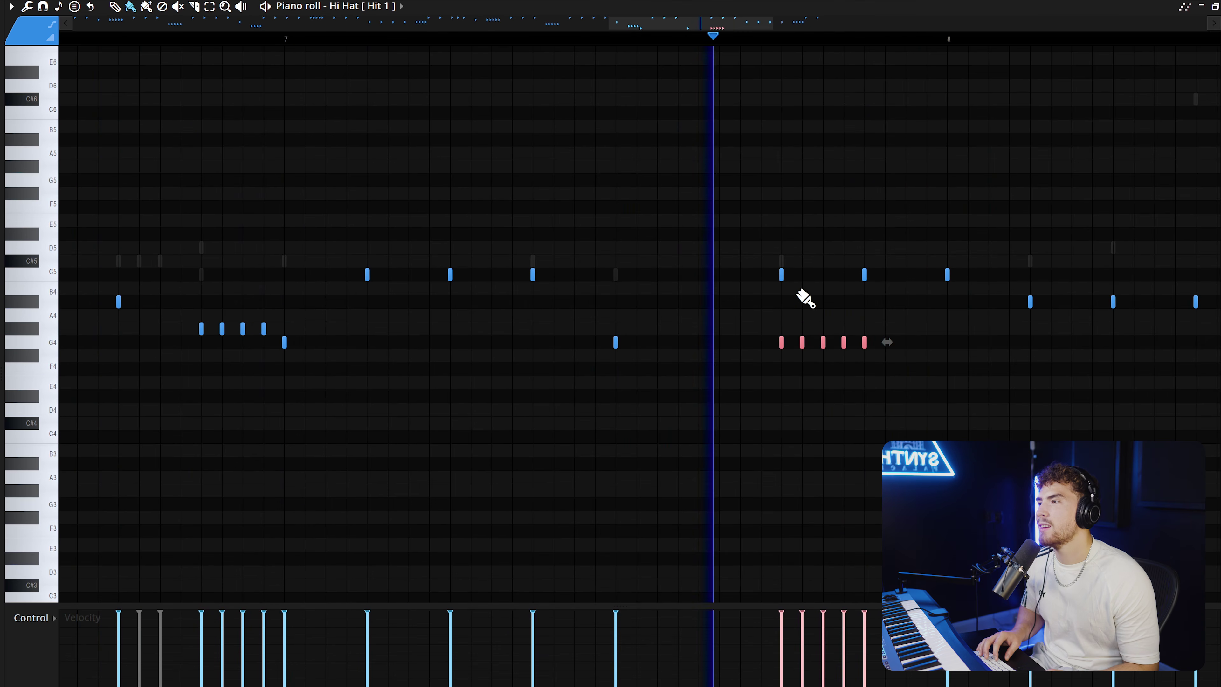
pyautogui.scroll(-3, 778, 281)
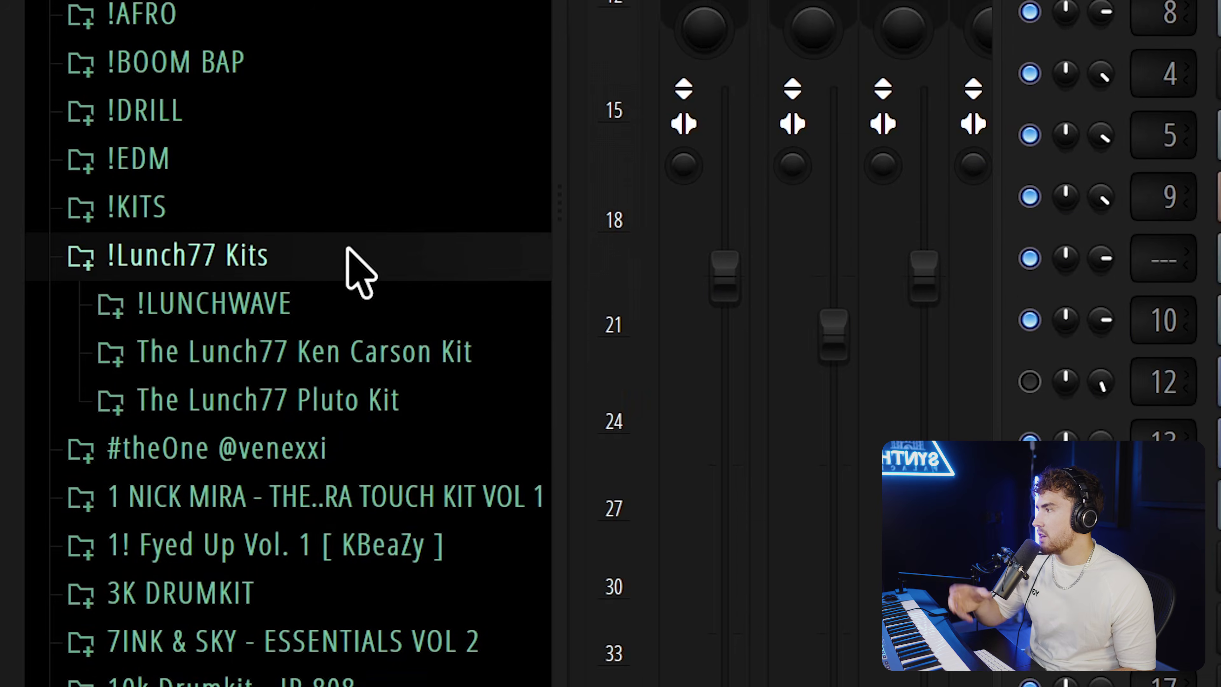
# Load the Love You Better OH 1 and Ounce Open Hat samples from The Lunch77 Pluto Kit as new channels.
pyautogui.click(401, 404)
pyautogui.scroll(-2, 409, 439)
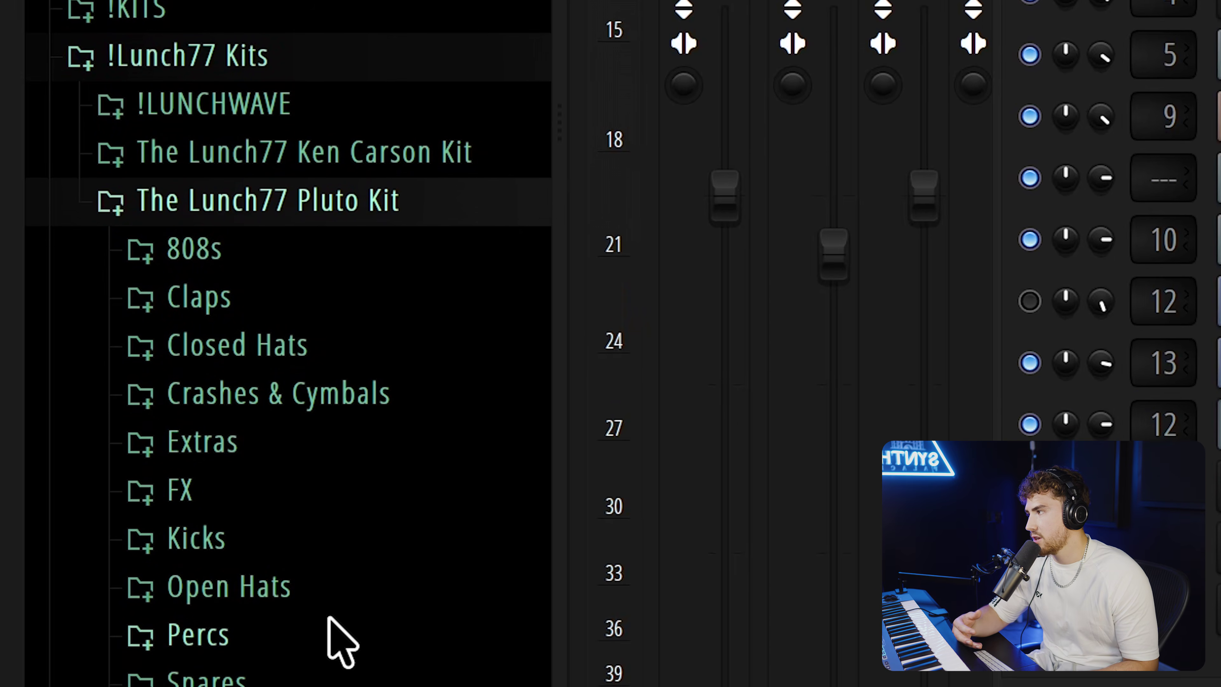
pyautogui.click(326, 639)
pyautogui.scroll(-5, 349, 658)
pyautogui.click(272, 199)
pyautogui.click(341, 249)
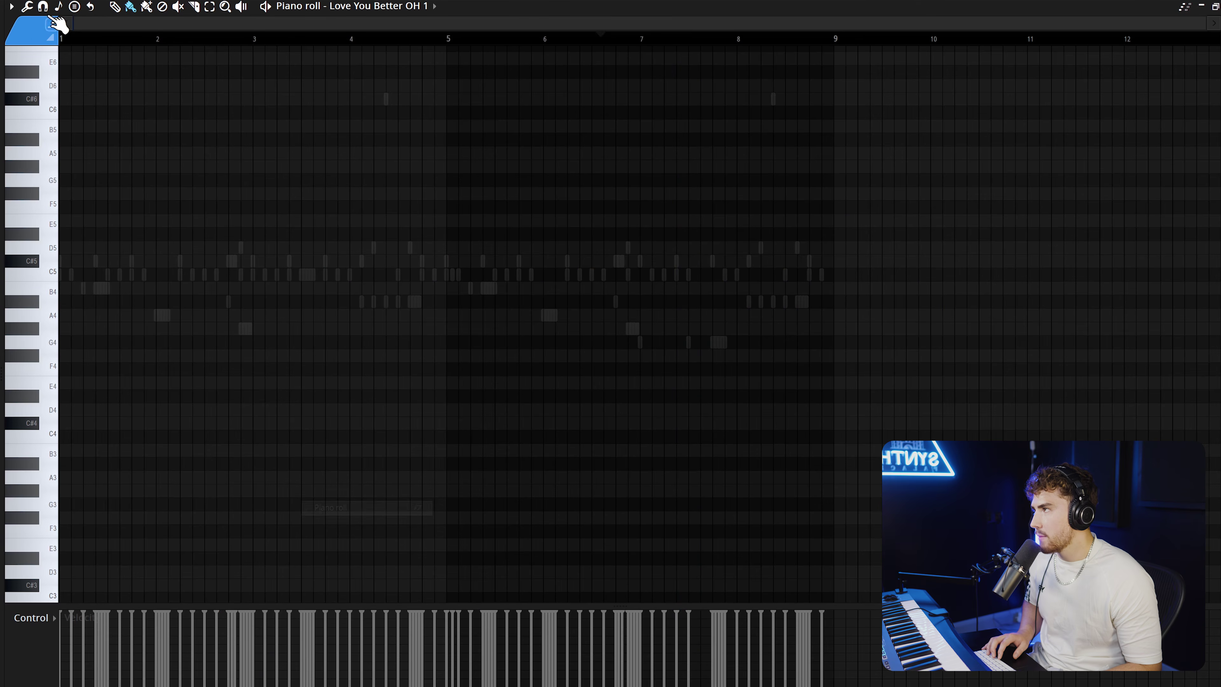
# Write Ounce Open Hat hits on C5 at beats 1 and 3, and duplicate them three times along the pattern.
pyautogui.click(380, 7)
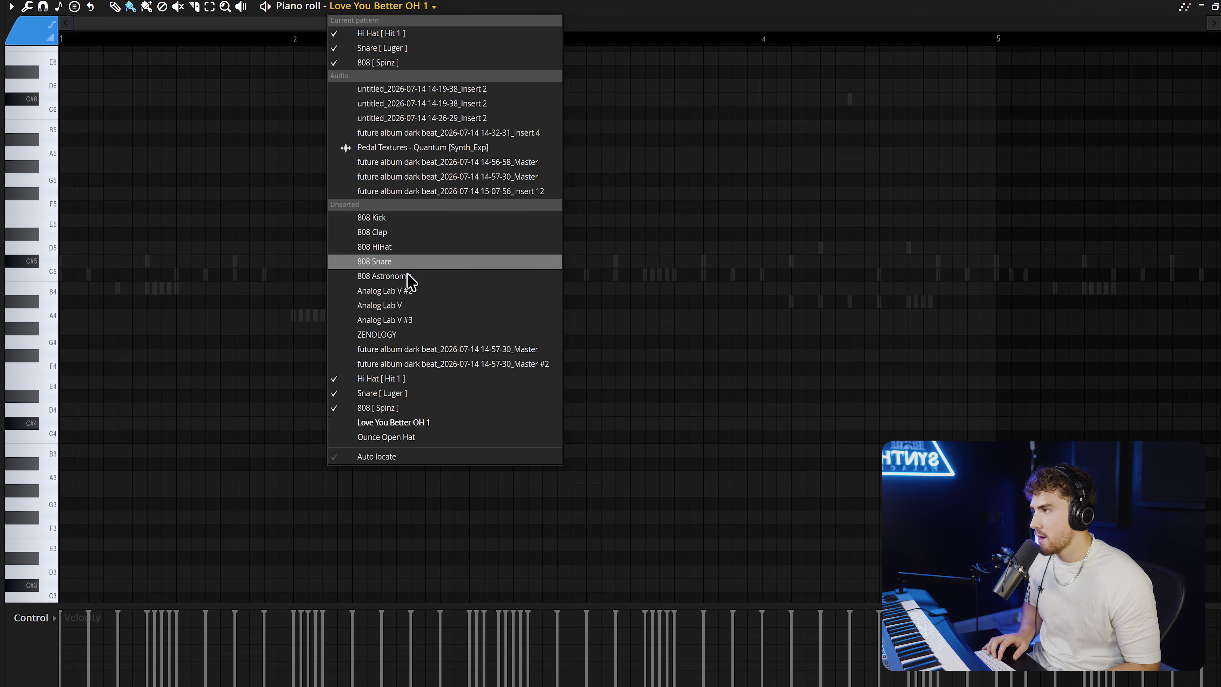
pyautogui.click(406, 235)
pyautogui.click(557, 281)
pyautogui.click(791, 281)
pyautogui.hotkey('ctrl', 'a')
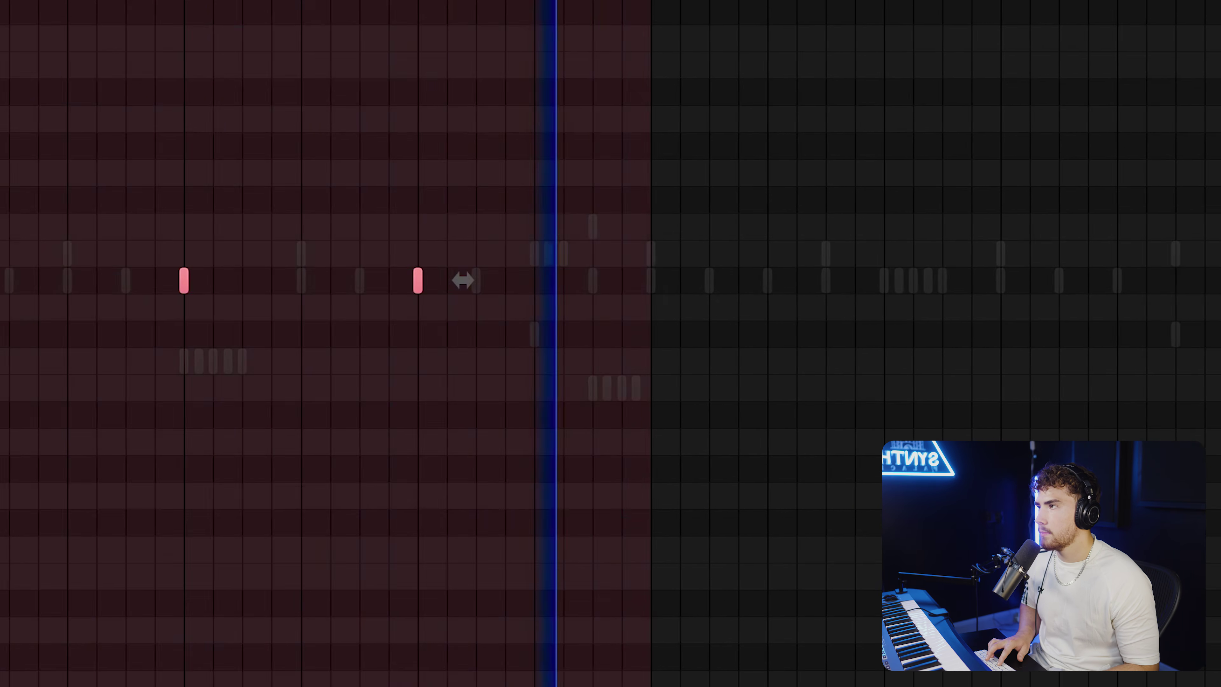
pyautogui.hotkey('ctrl', 'b')
pyautogui.hotkey('ctrl', 'b')
pyautogui.hotkey('ctrl', 'b')
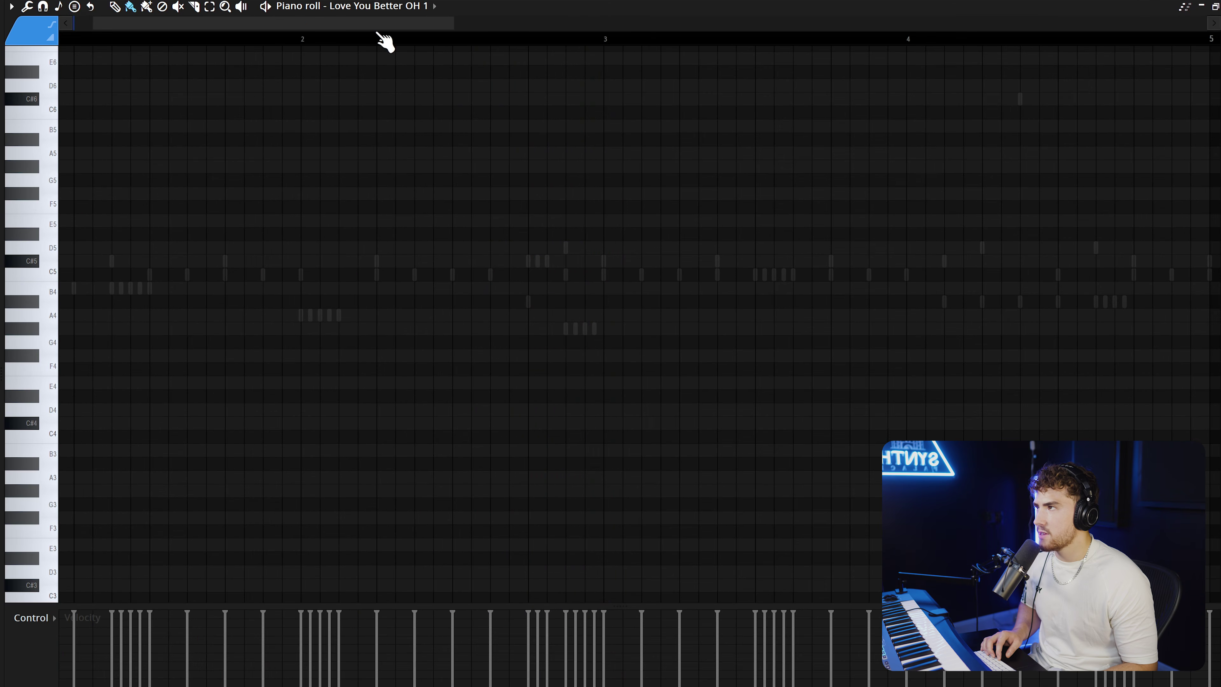
# Place a Love You Better OH 1 hit on C5 at beat 4 of bar 2 during playback.
pyautogui.hscroll(-2, 384, 42)
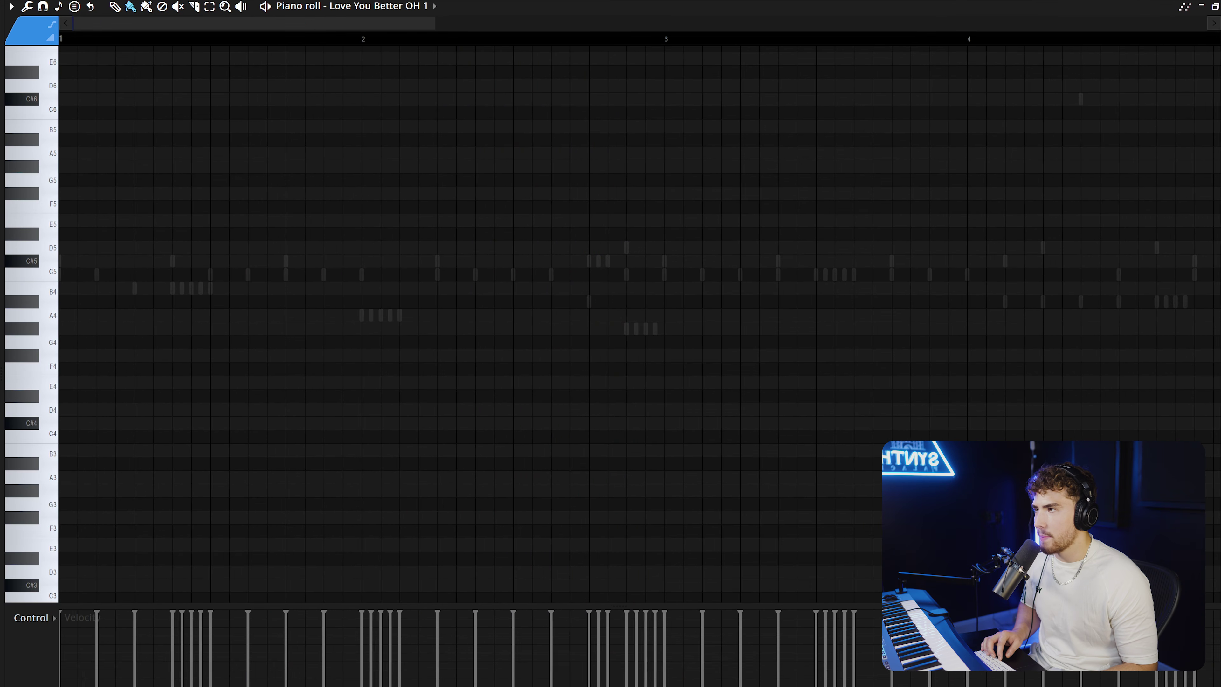
pyautogui.press('space')
pyautogui.scroll(-5, 117, 280)
pyautogui.scroll(4, 117, 281)
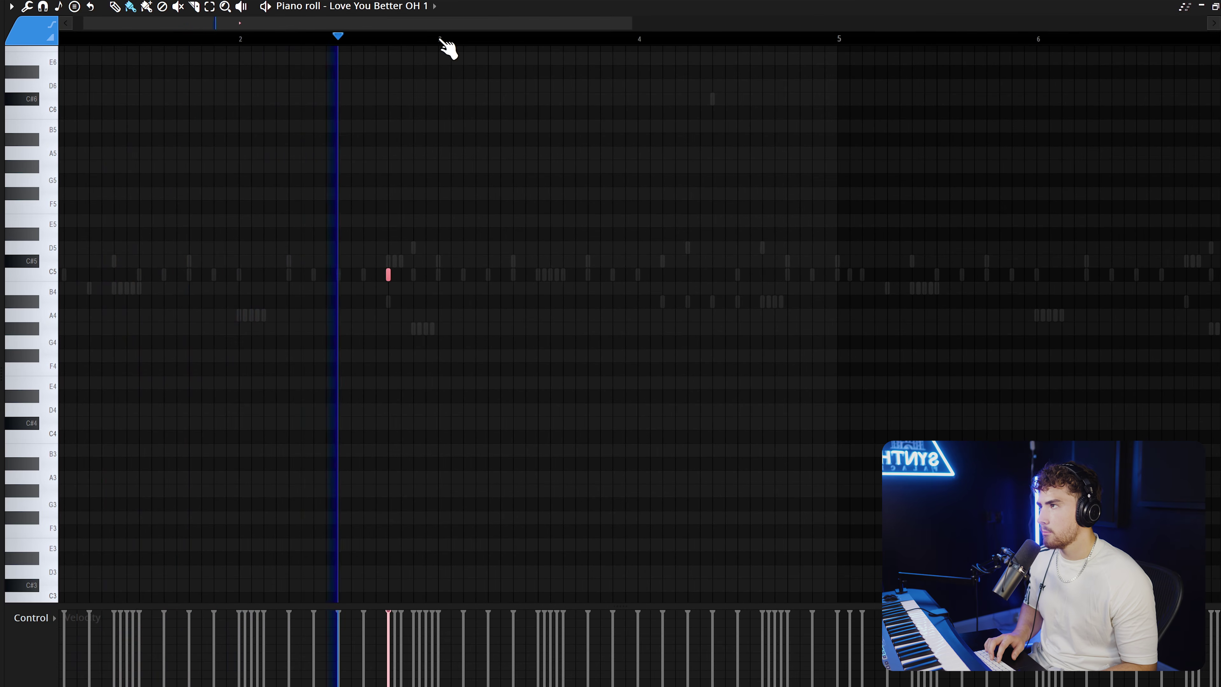
pyautogui.moveTo(447, 38); pyautogui.dragTo(60, 38)
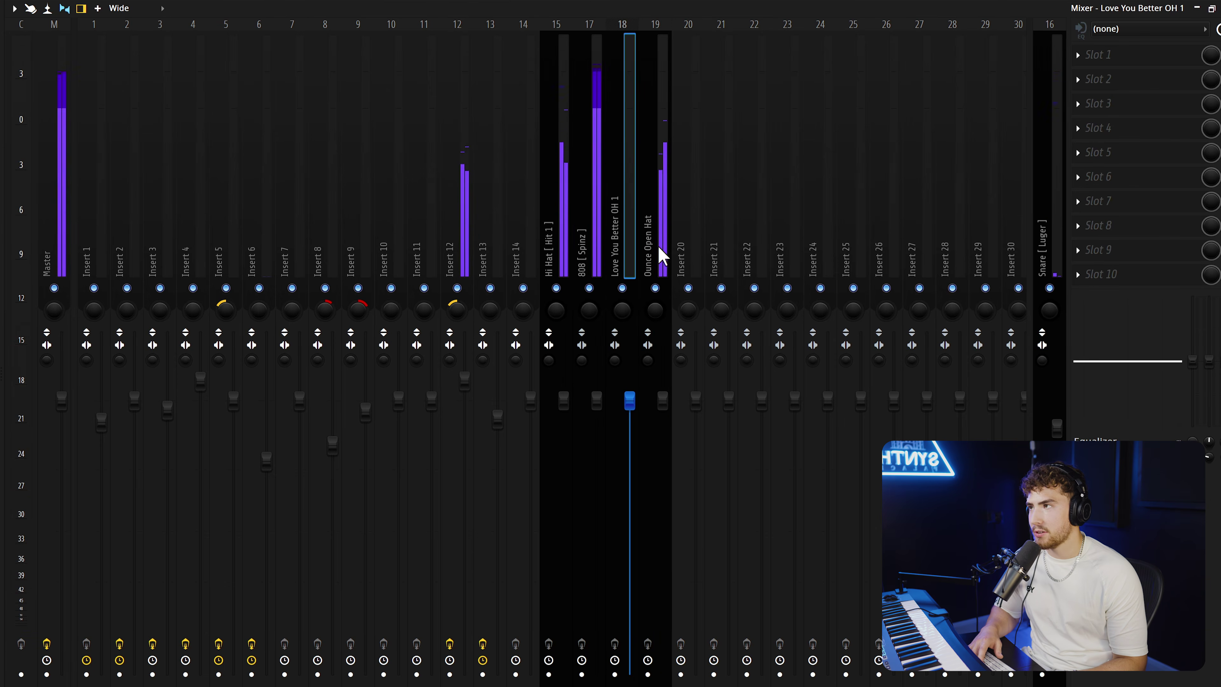
# Pan Love You Better OH 1 to the left and lower the Ounce Open Hat and Hi Hat [ Hit 1 ] mixer levels.
pyautogui.click(629, 318)
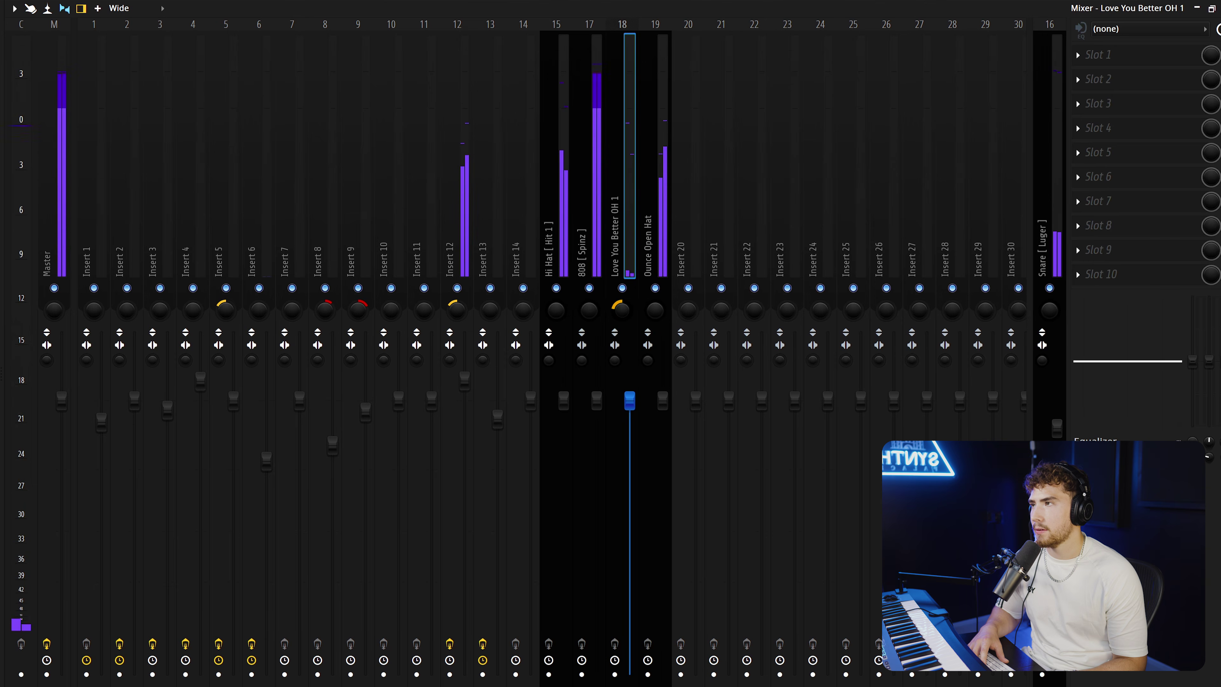
pyautogui.click(652, 247)
pyautogui.moveTo(662, 408); pyautogui.dragTo(662, 412)
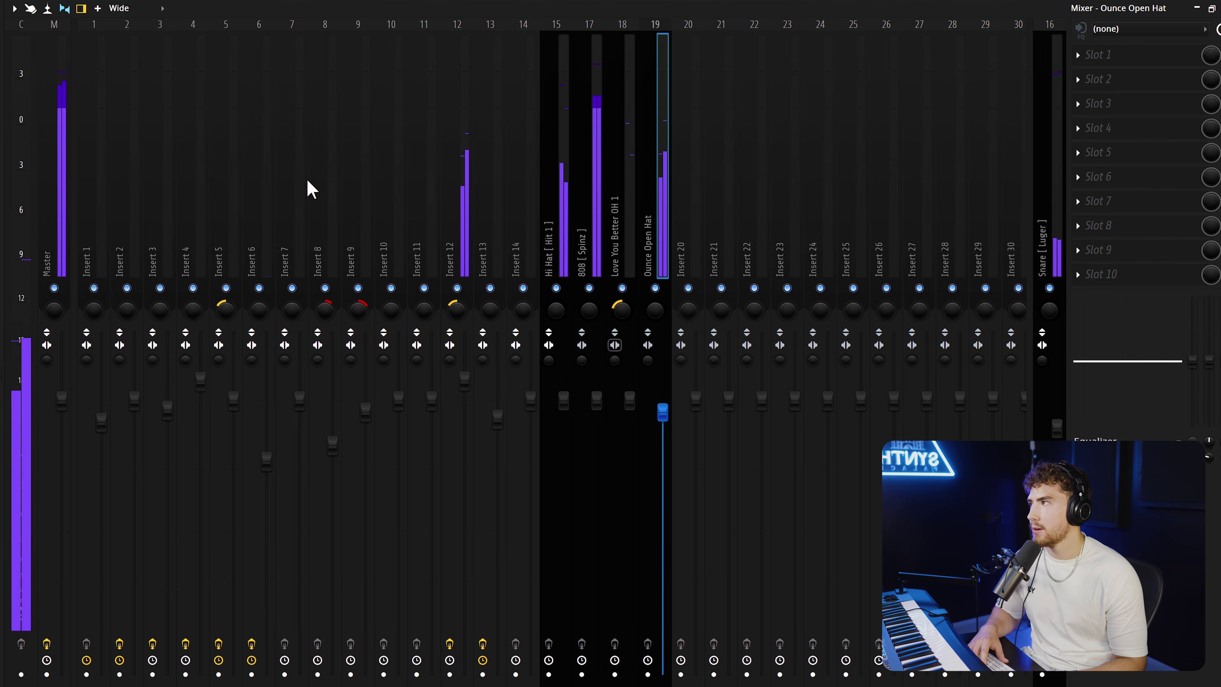
pyautogui.click(63, 123)
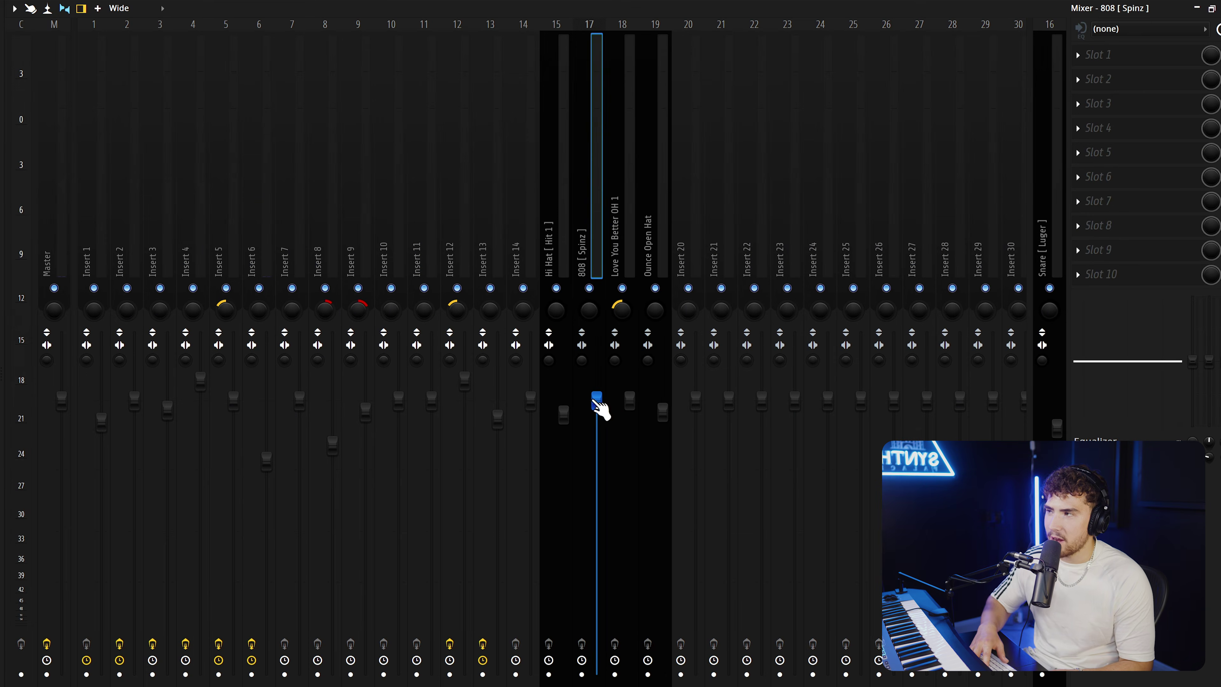
# Try higher and lower mixer levels for 808 [ Spinz ] during playback, and reset its fader to the default.
pyautogui.moveTo(602, 383); pyautogui.dragTo(598, 381)
pyautogui.press('space')
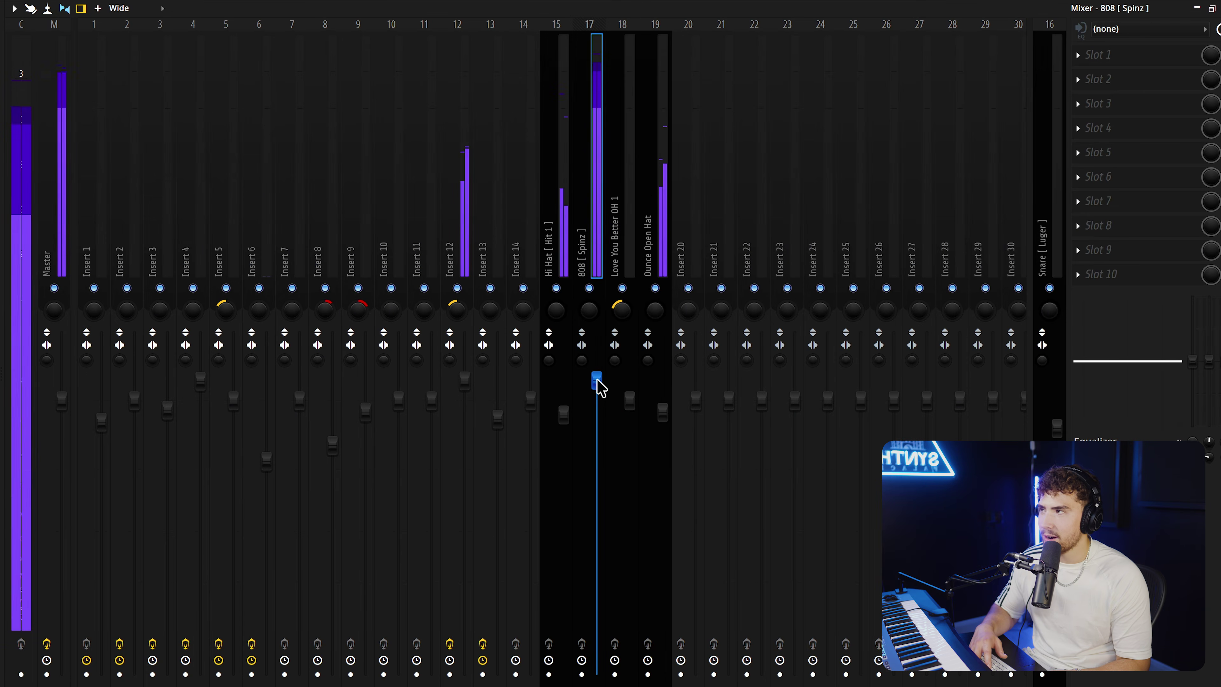
pyautogui.rightClick(601, 383)
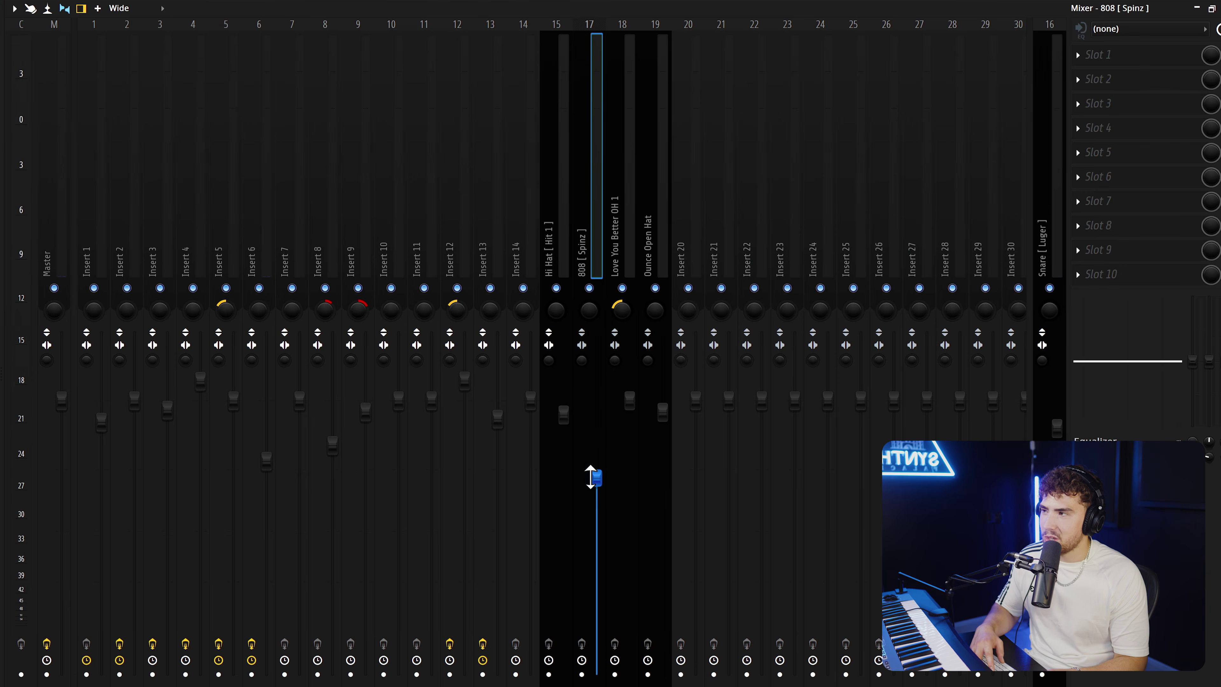
pyautogui.press('space')
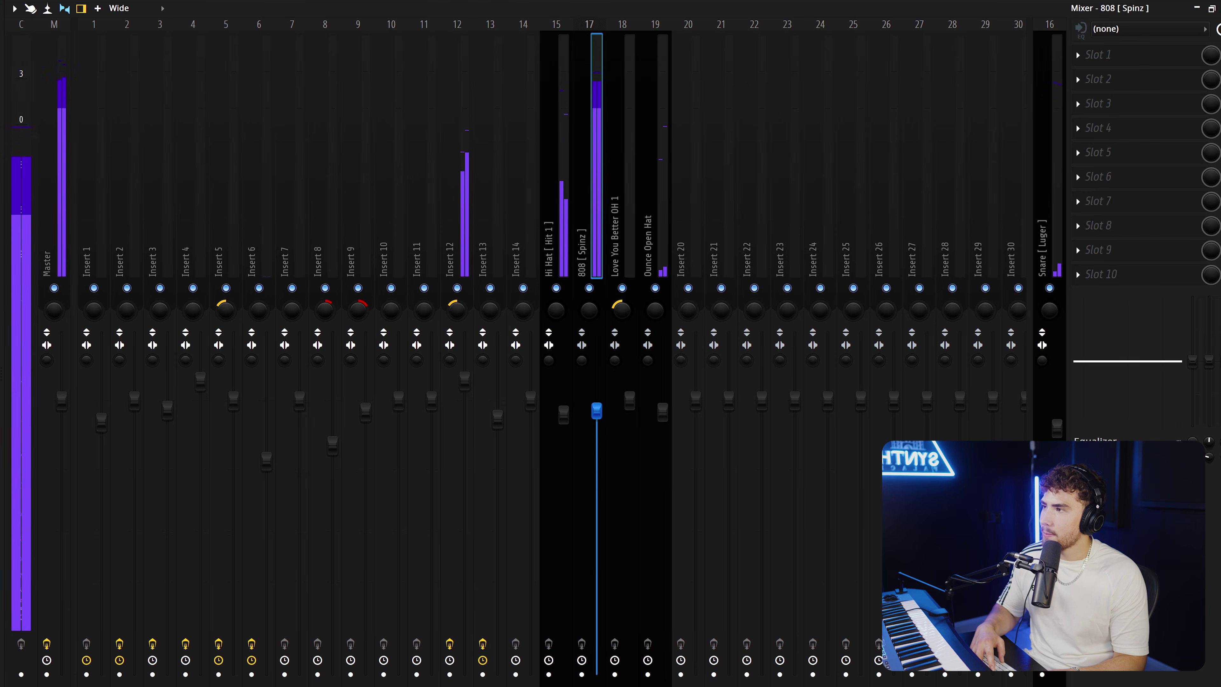
pyautogui.rightClick(600, 407)
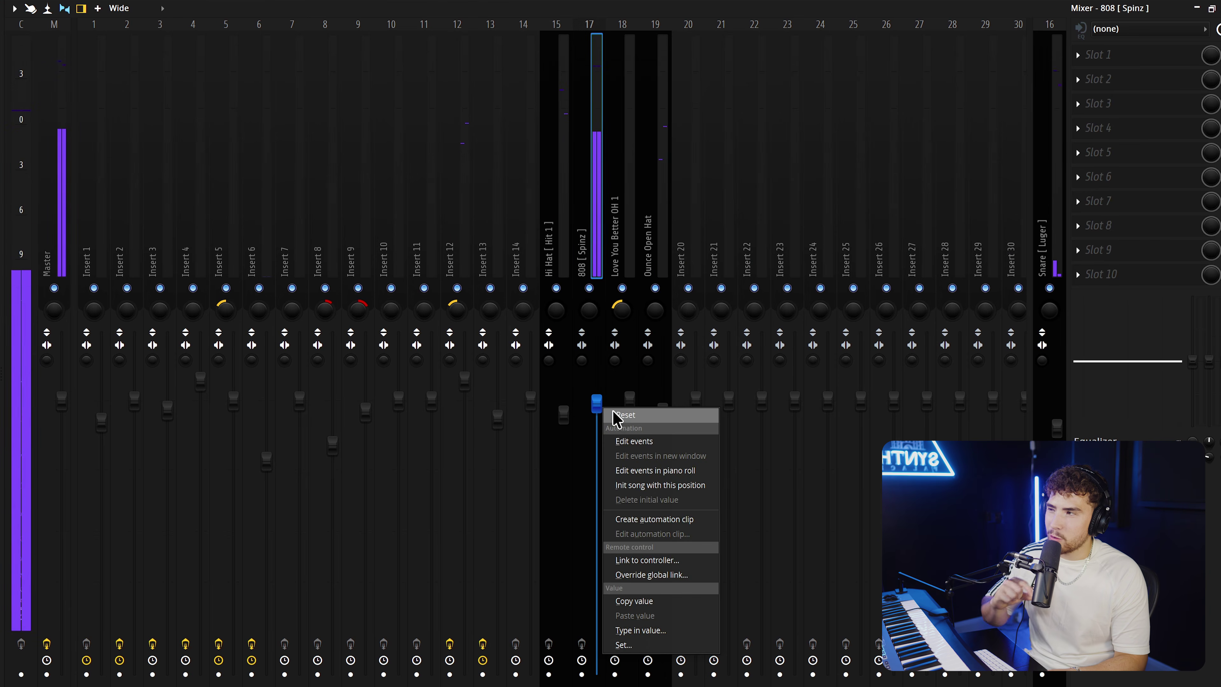
pyautogui.click(618, 413)
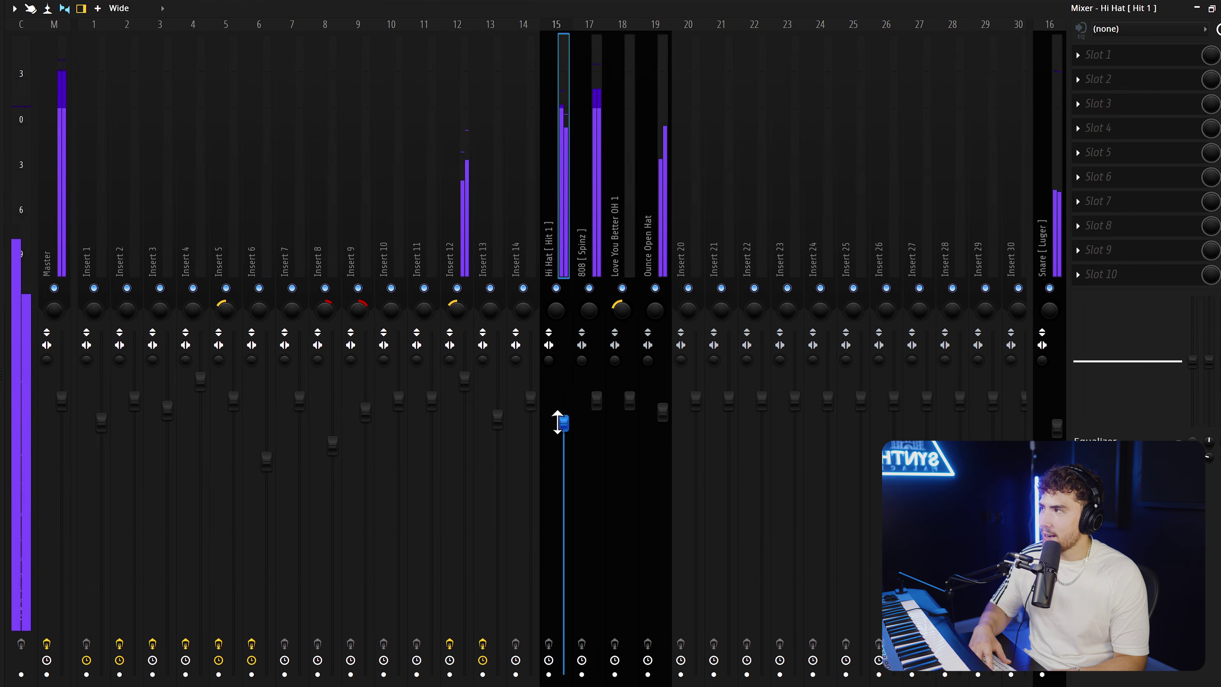
# Lower the Ounce Open Hat mixer level and play the arrangement in the playlist.
pyautogui.click(653, 189)
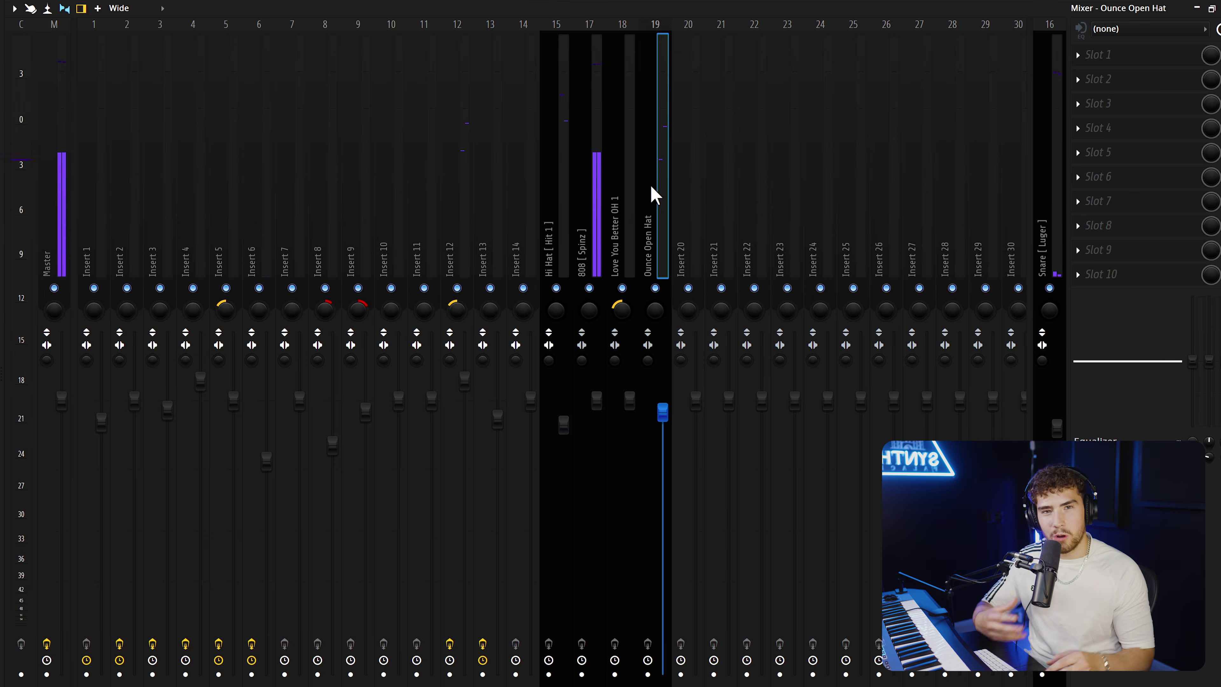
pyautogui.moveTo(670, 415); pyautogui.dragTo(662, 445)
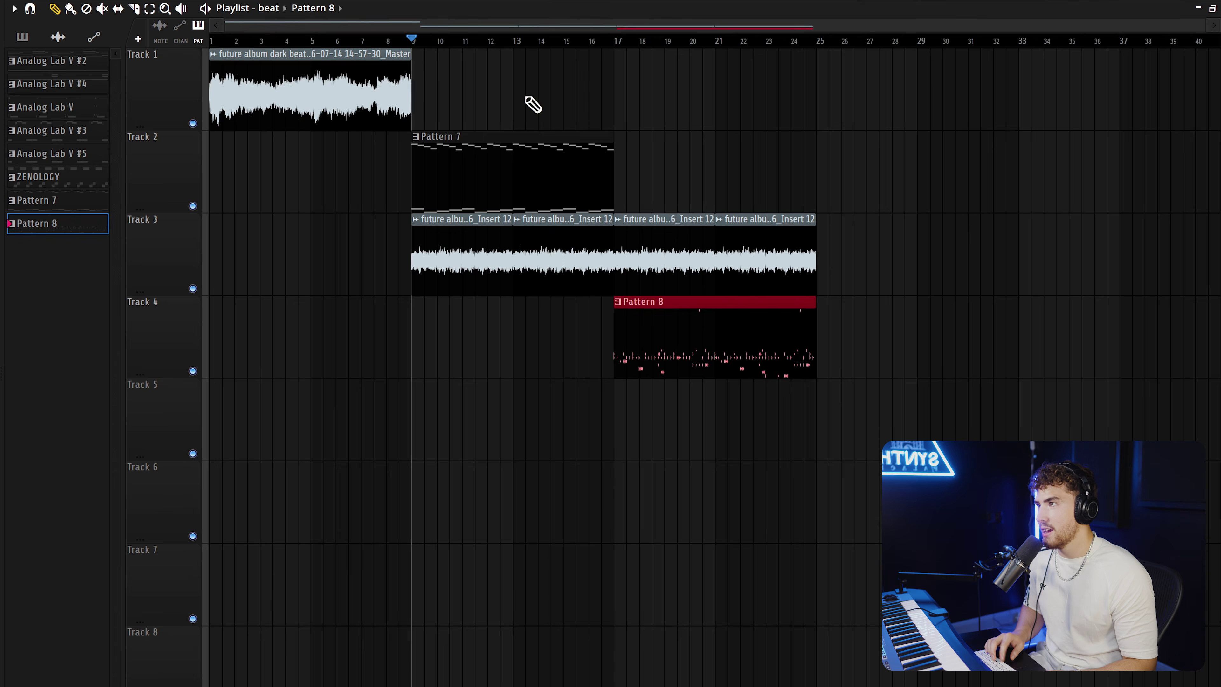
pyautogui.press('space')
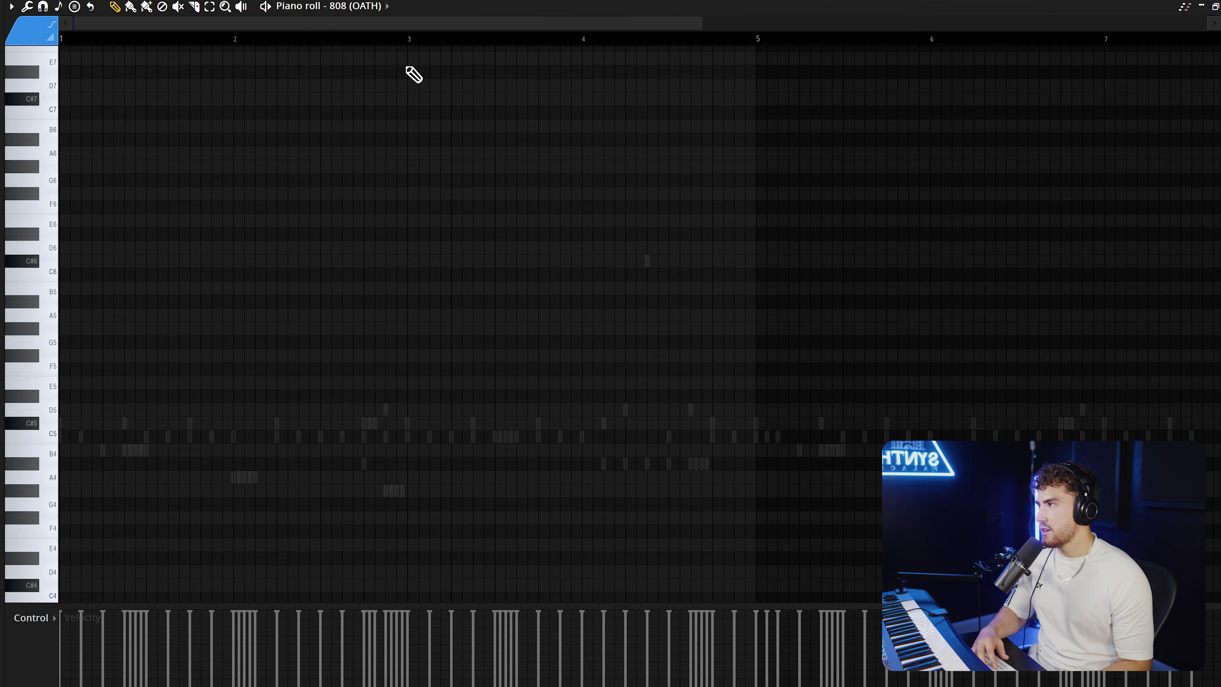
# Write a bouncing 808 (OATH) line on C#5 across the first bars during playback.
pyautogui.press('space')
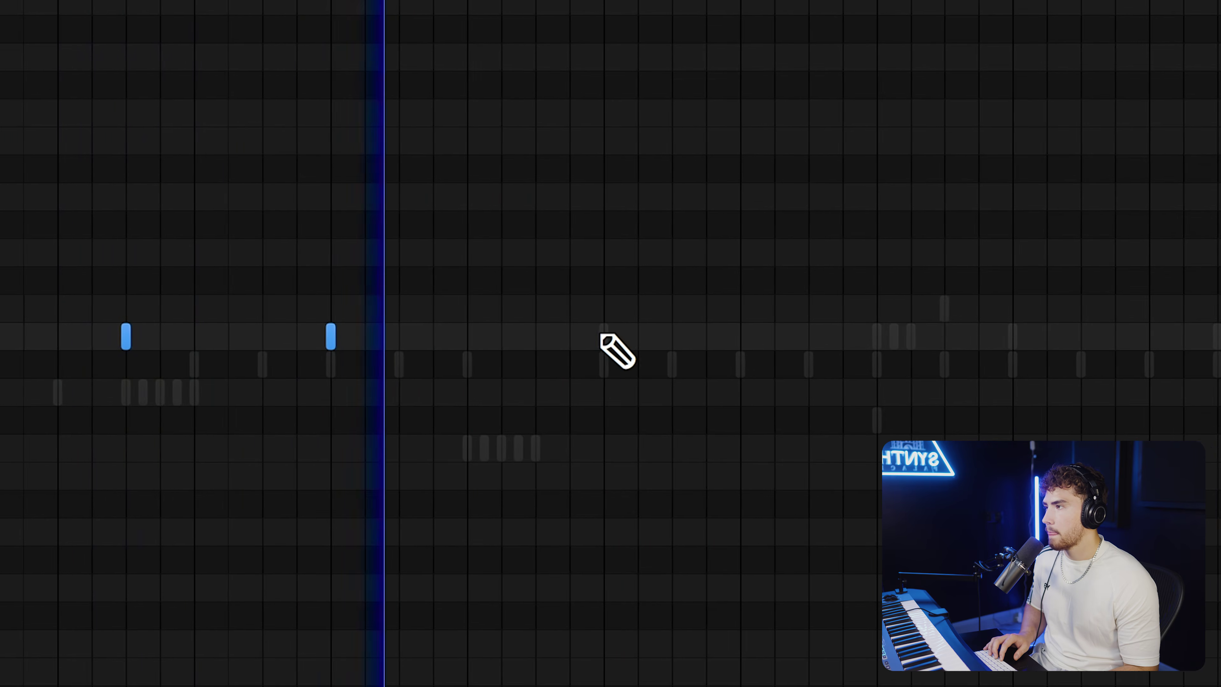
pyautogui.click(603, 337)
pyautogui.click(808, 337)
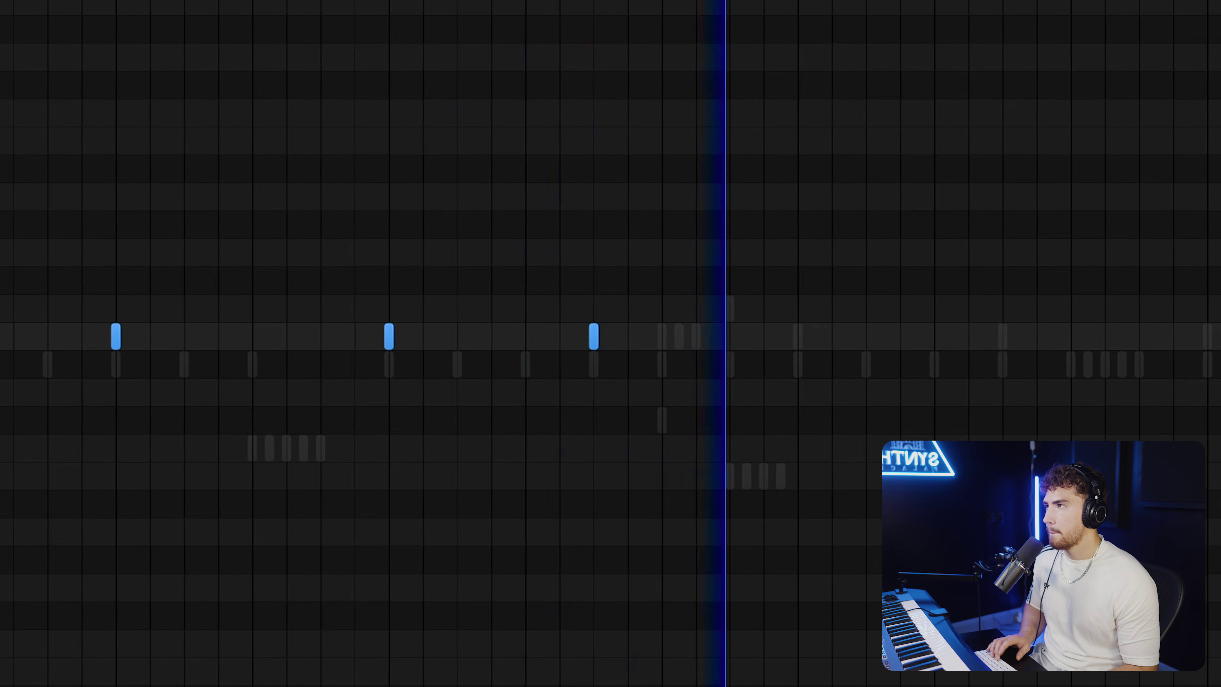
# With the snap at 1/2 step, paint a three-note C#5 roll with D6 and D5 accents around bar 4, and duplicate the four bars.
pyautogui.click(384, 6)
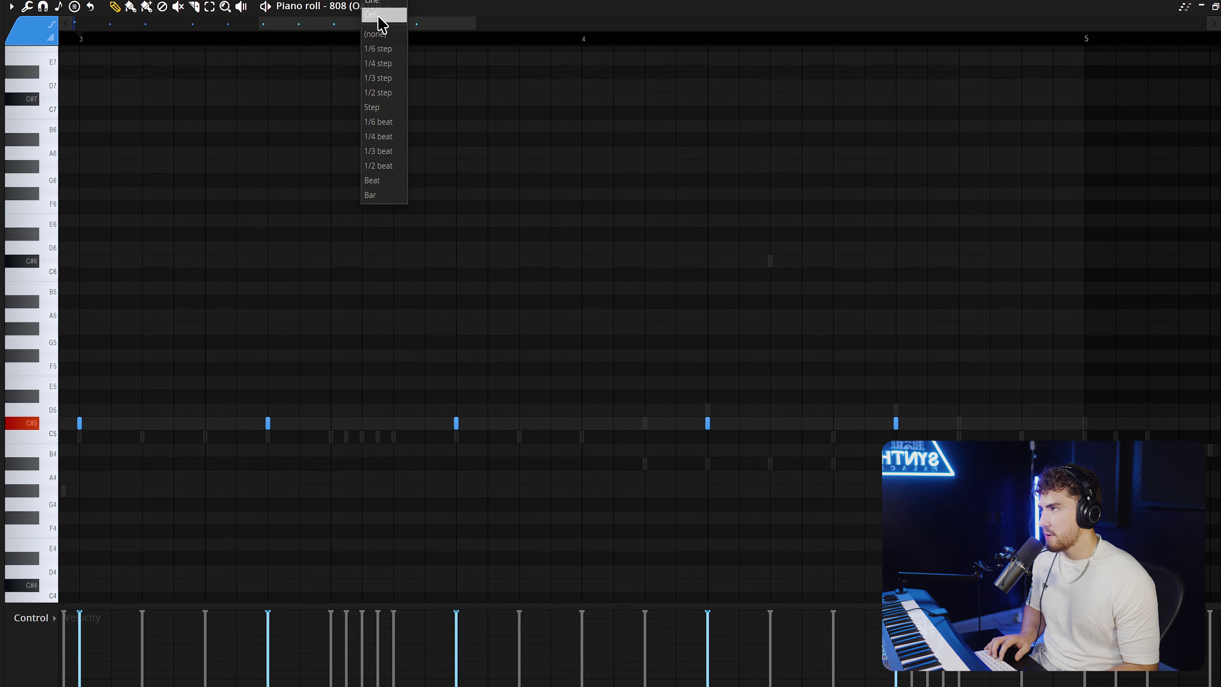
pyautogui.click(390, 97)
pyautogui.click(130, 5)
pyautogui.scroll(-5, 777, 455)
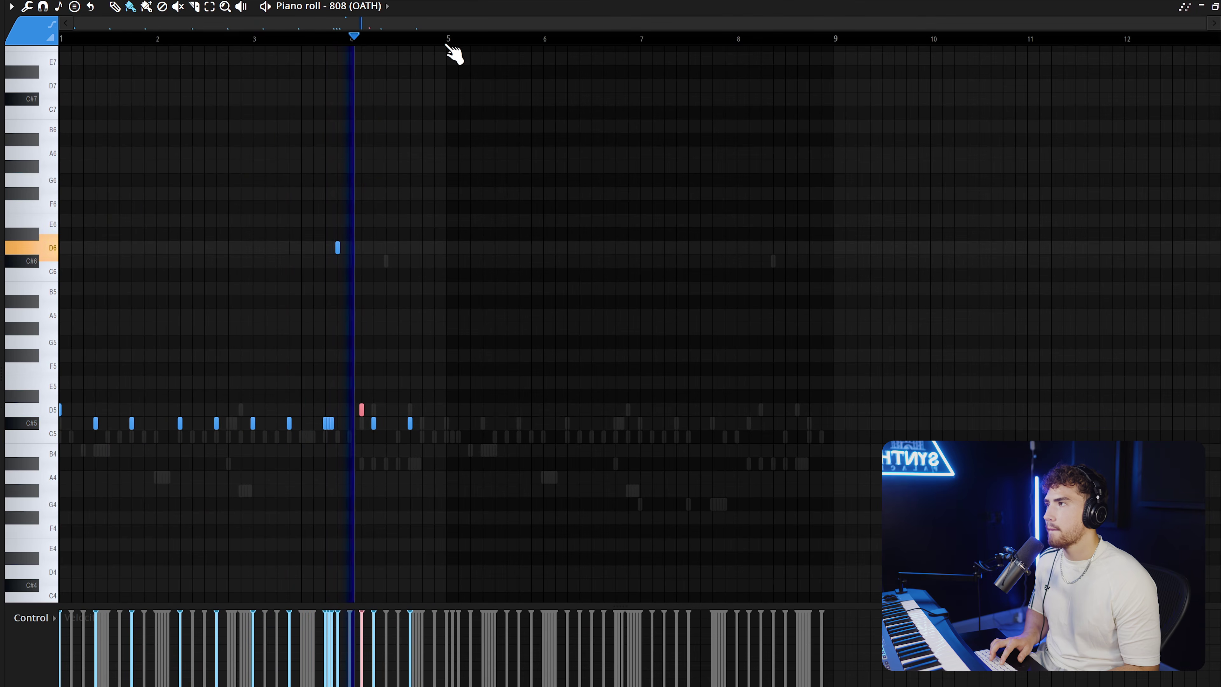
pyautogui.hotkey('ctrl', 'a')
pyautogui.hotkey('ctrl', 'b')
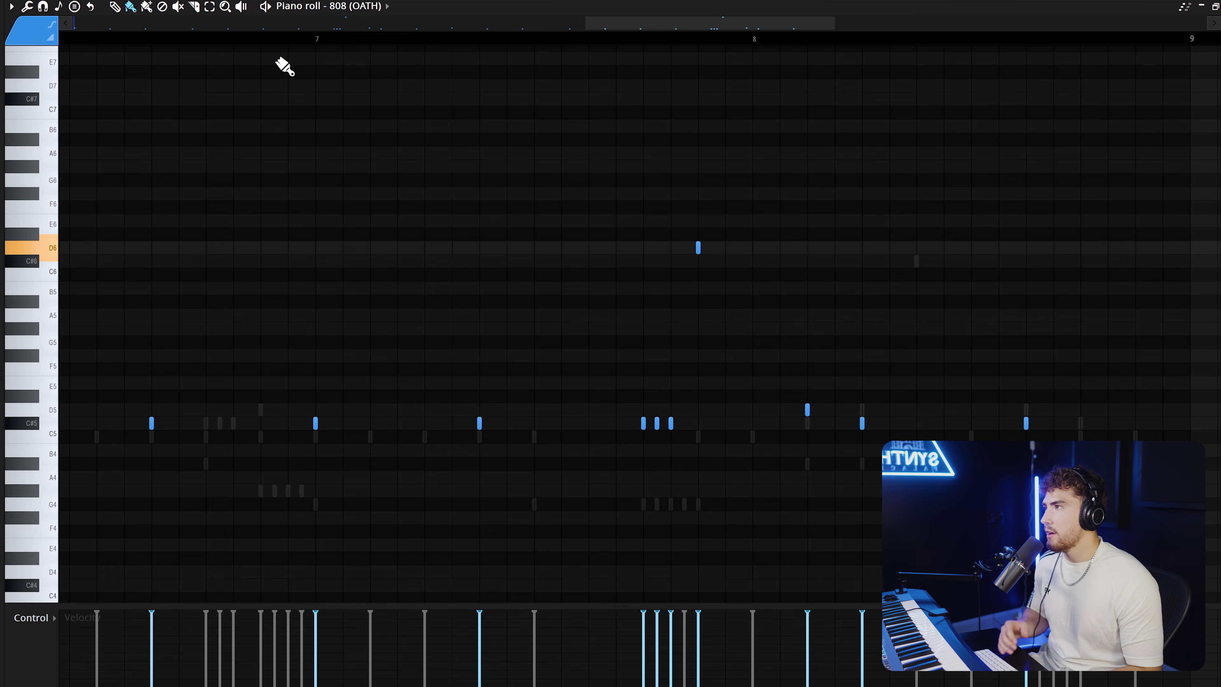
# With the snap at 1/3 beat, paint a Snare [ Luger ] triplet roll on A5 and G#5 across bar 8.
pyautogui.rightClick(359, 18)
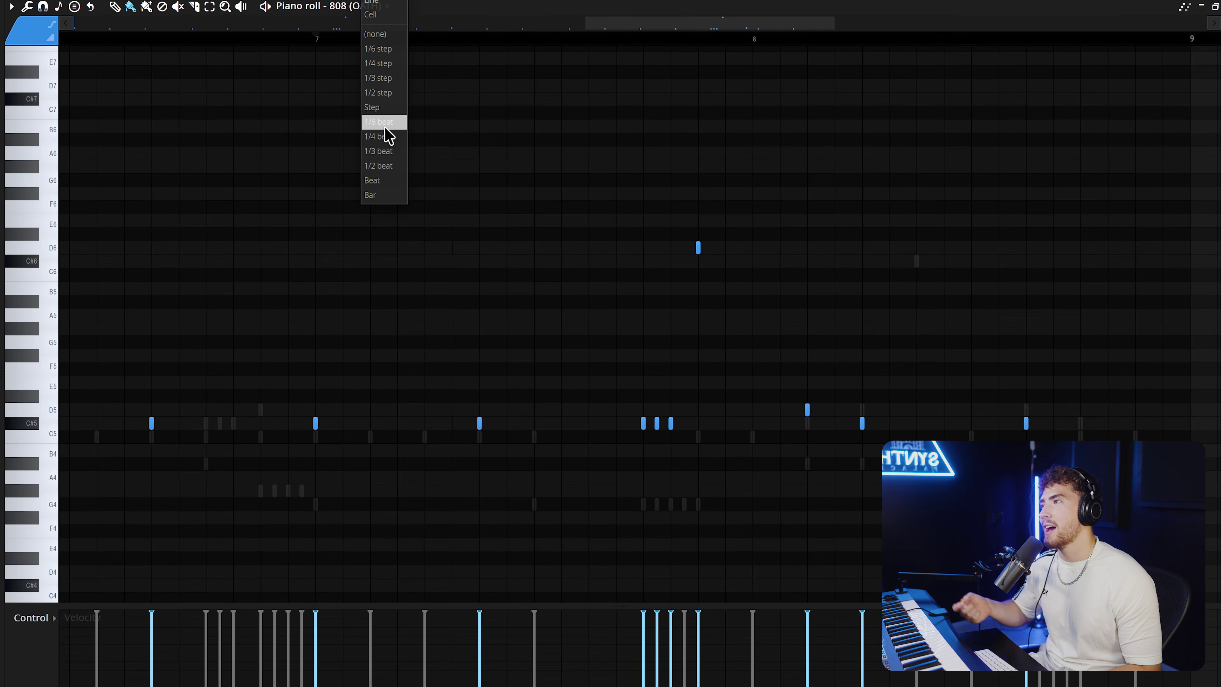
pyautogui.click(390, 151)
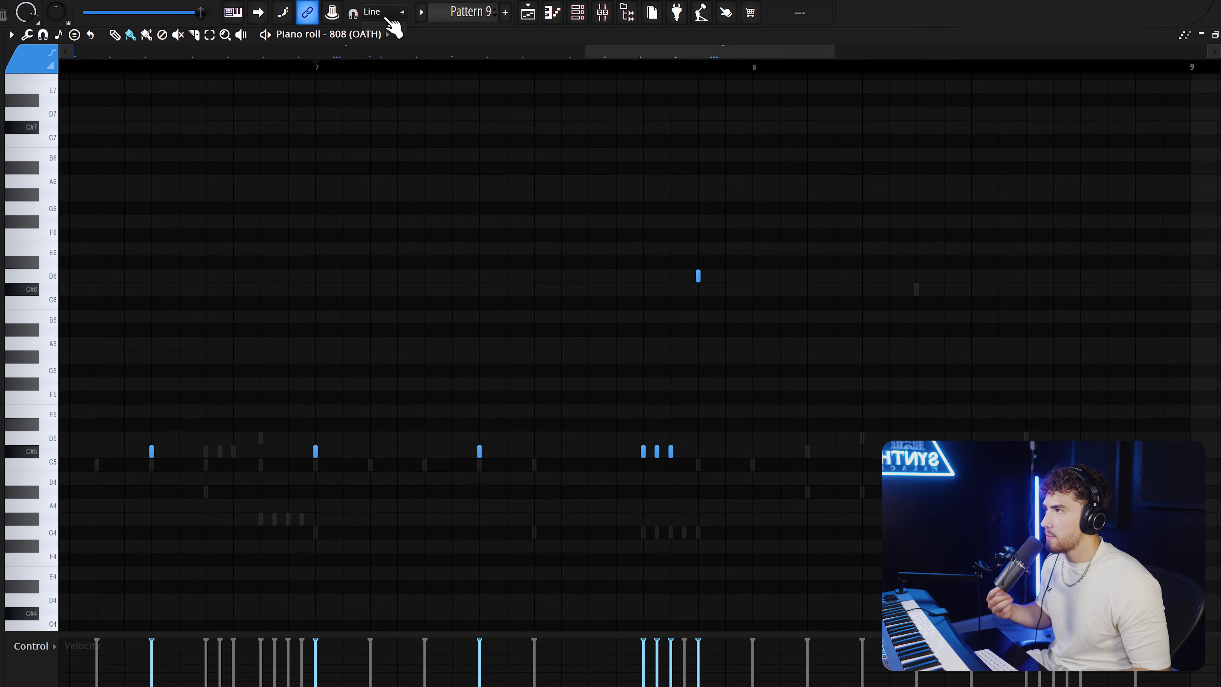
pyautogui.click(383, 17)
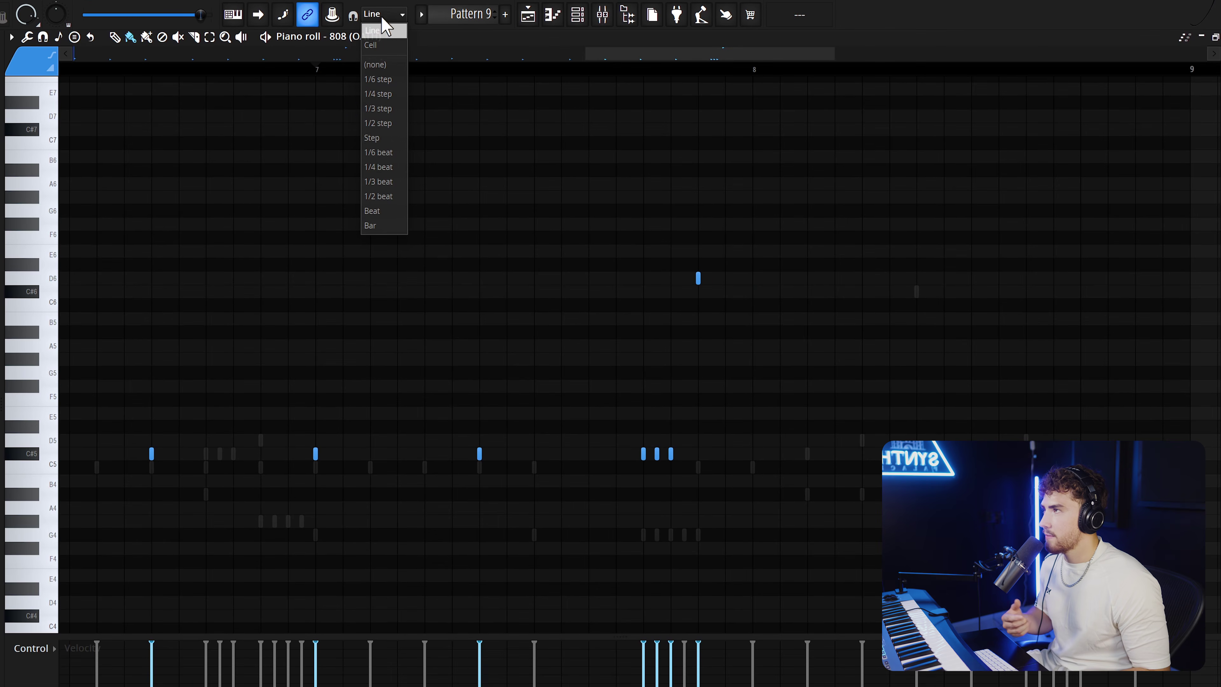
pyautogui.click(390, 182)
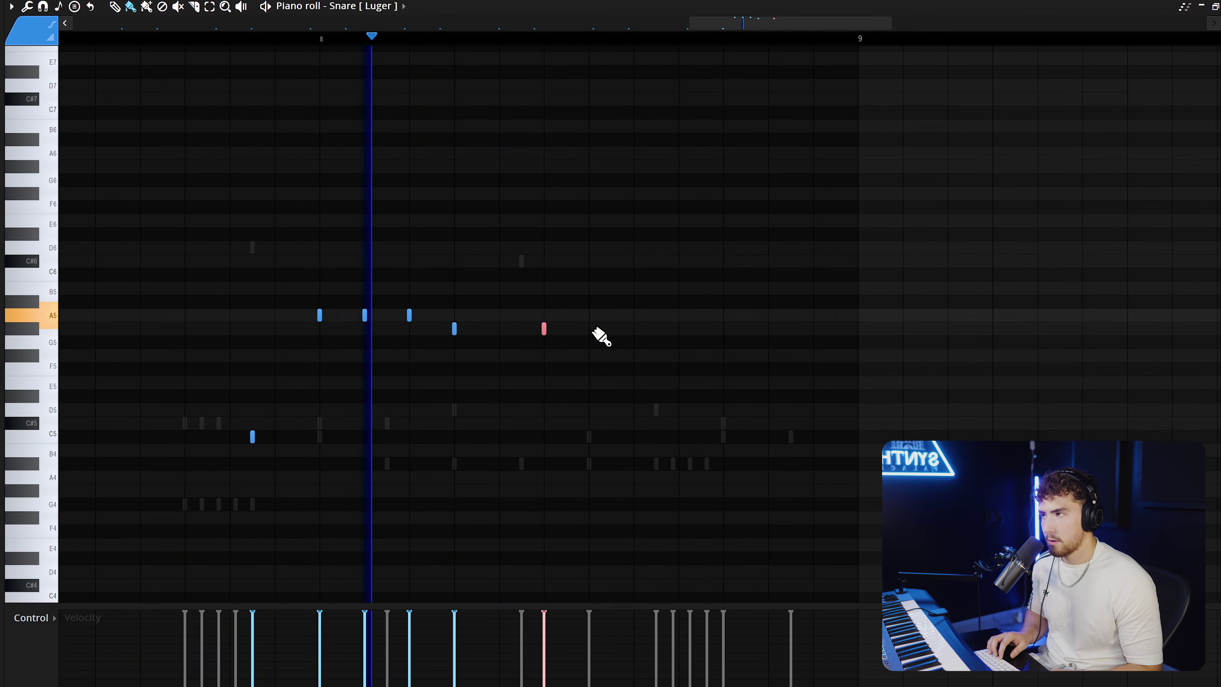
pyautogui.click(596, 330)
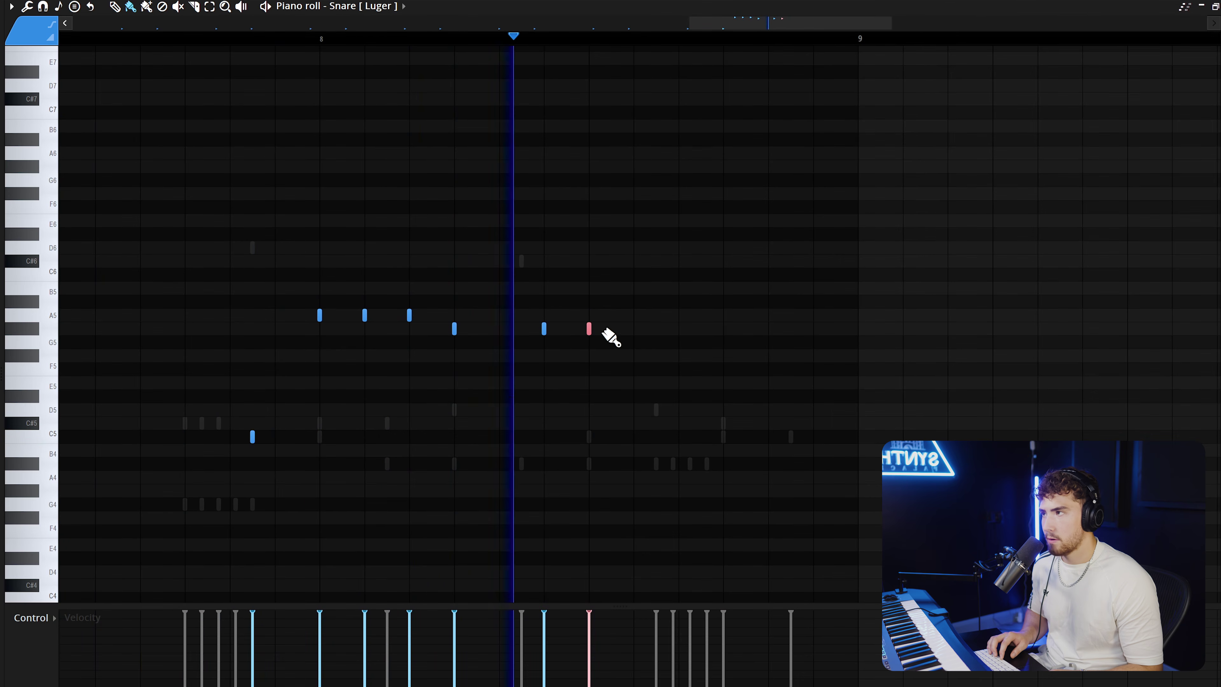
pyautogui.click(678, 329)
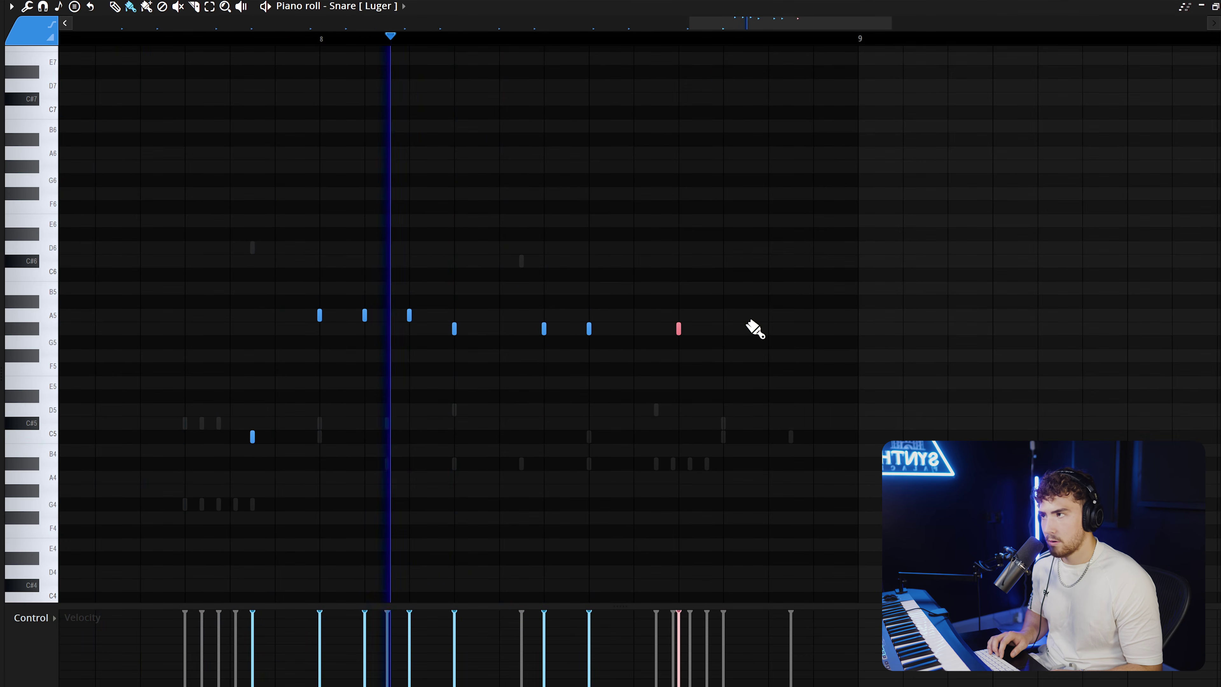
# With the snap at 1/2 step, add two faster G#5 hits to the second half of the bar 8 snare roll.
pyautogui.click(383, 0)
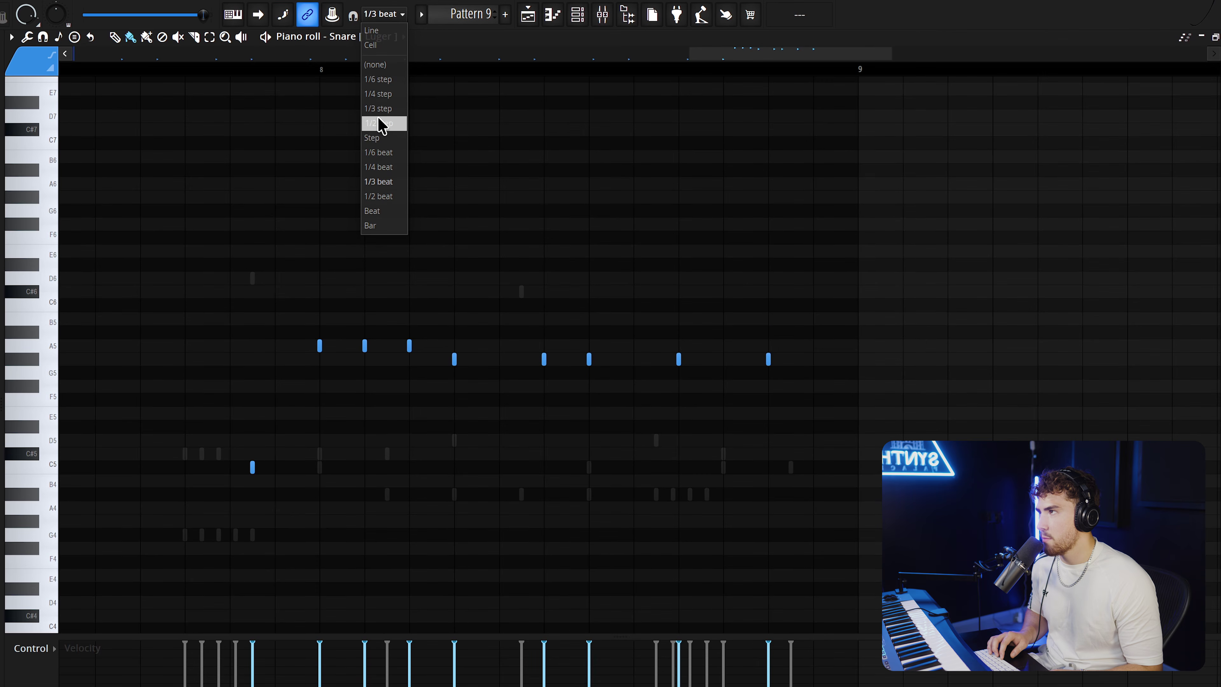
pyautogui.click(379, 124)
pyautogui.keyDown('ctrl'); pyautogui.scroll(5, 346, 357); pyautogui.keyUp('ctrl')
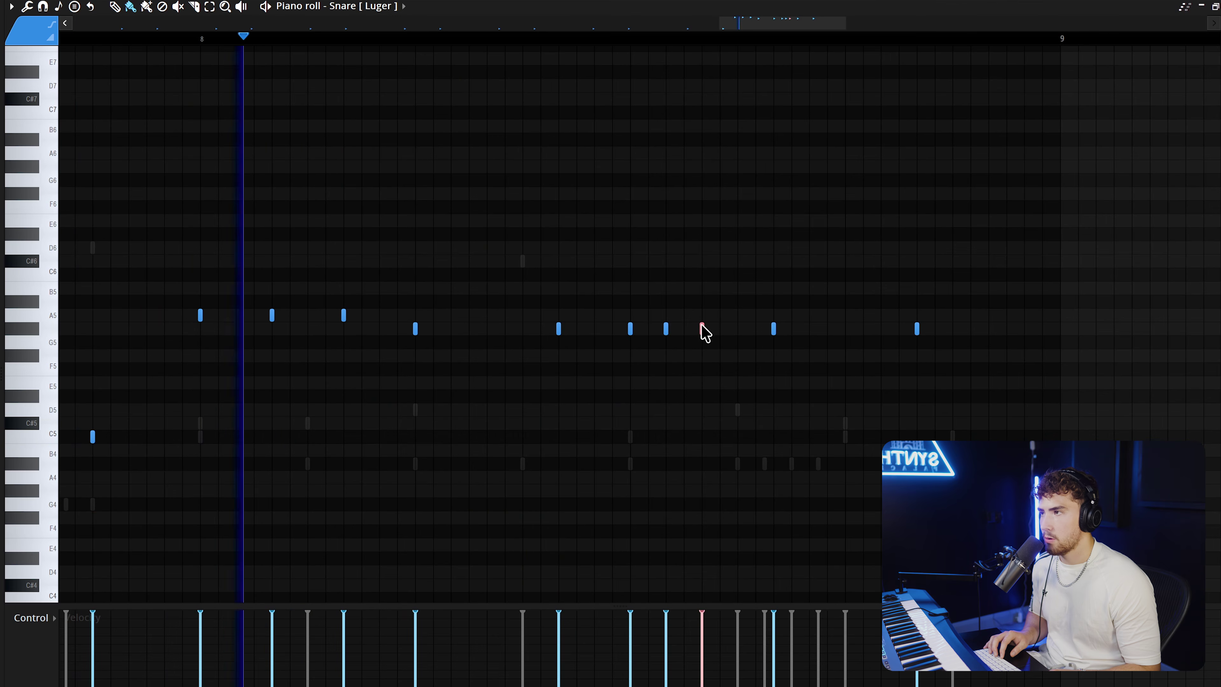
# Copy the bar 8 snare roll into 808 (OATH), delete the C#5 note at the start of bar 8, and start playback.
pyautogui.keyDown('ctrl'); pyautogui.scroll(-5, 719, 331); pyautogui.keyUp('ctrl')
pyautogui.moveTo(874, 387); pyautogui.dragTo(683, 298)
pyautogui.click(408, 5)
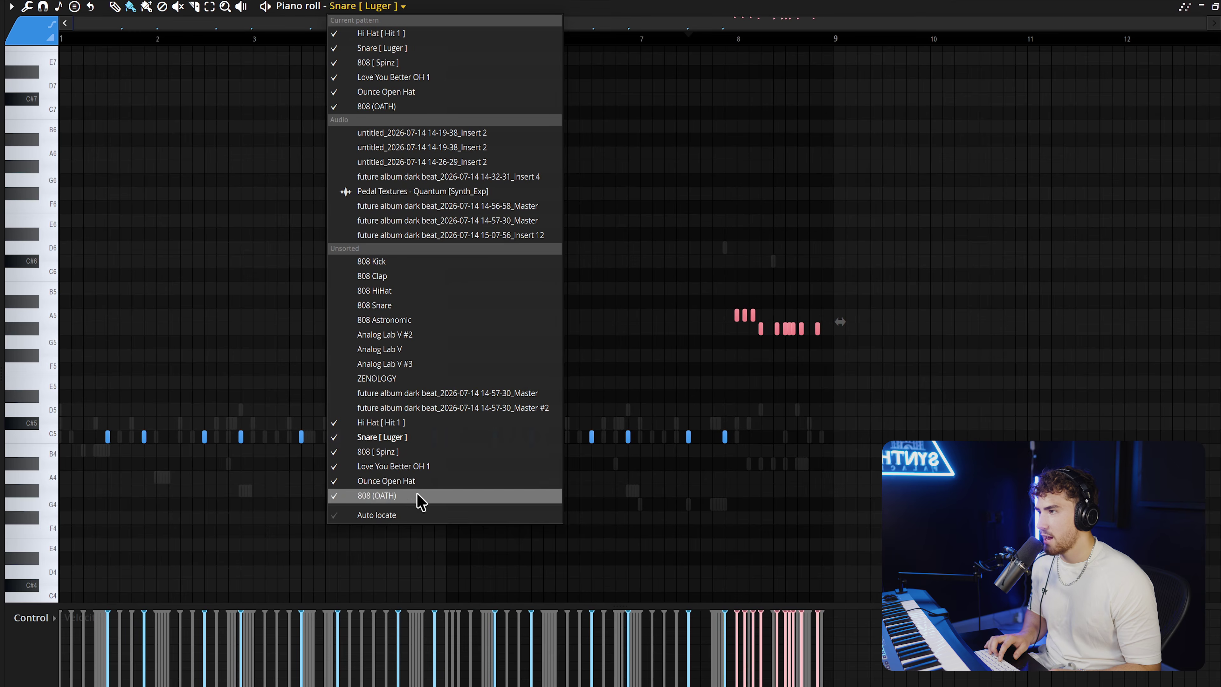
pyautogui.click(417, 496)
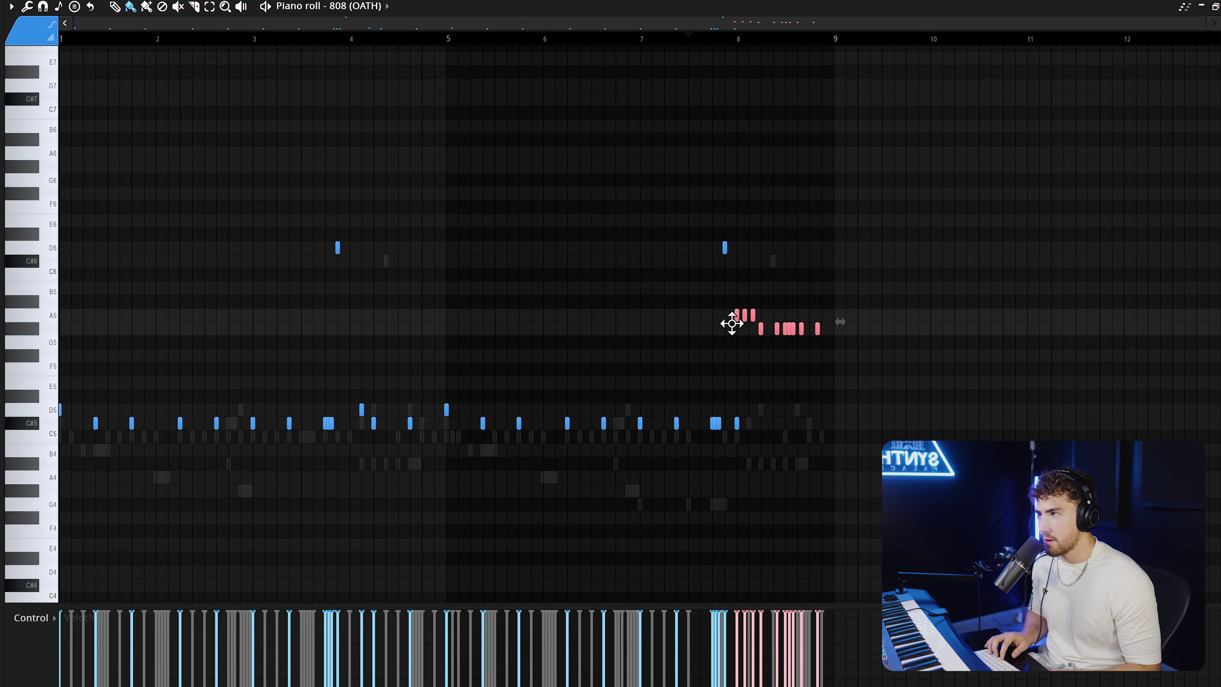
pyautogui.moveTo(728, 323); pyautogui.dragTo(740, 323)
pyautogui.rightClick(735, 422)
pyautogui.press('space')
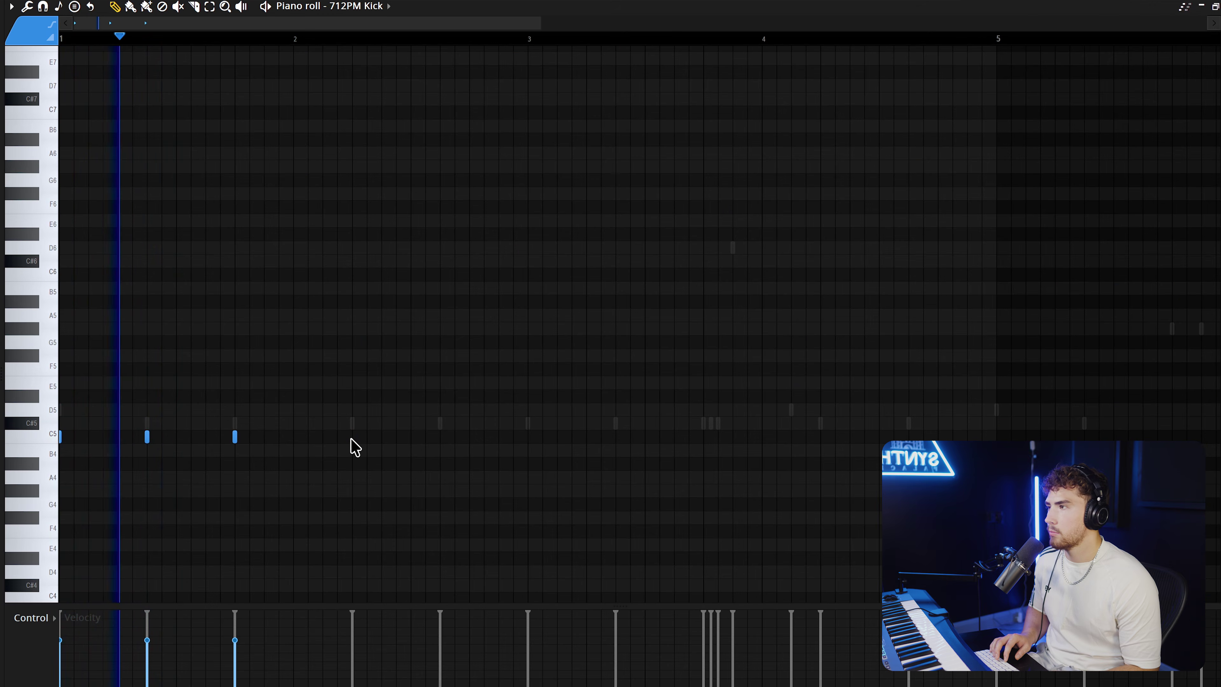
# Program 712PM Kick hits on C5 under the main 808 notes through bars 1 to 4 during playback.
pyautogui.click(351, 438)
pyautogui.click(447, 437)
pyautogui.hotkey('ctrl', 'a')
pyautogui.hotkey('ctrl', 'b')
pyautogui.hotkey('ctrl', 'd')
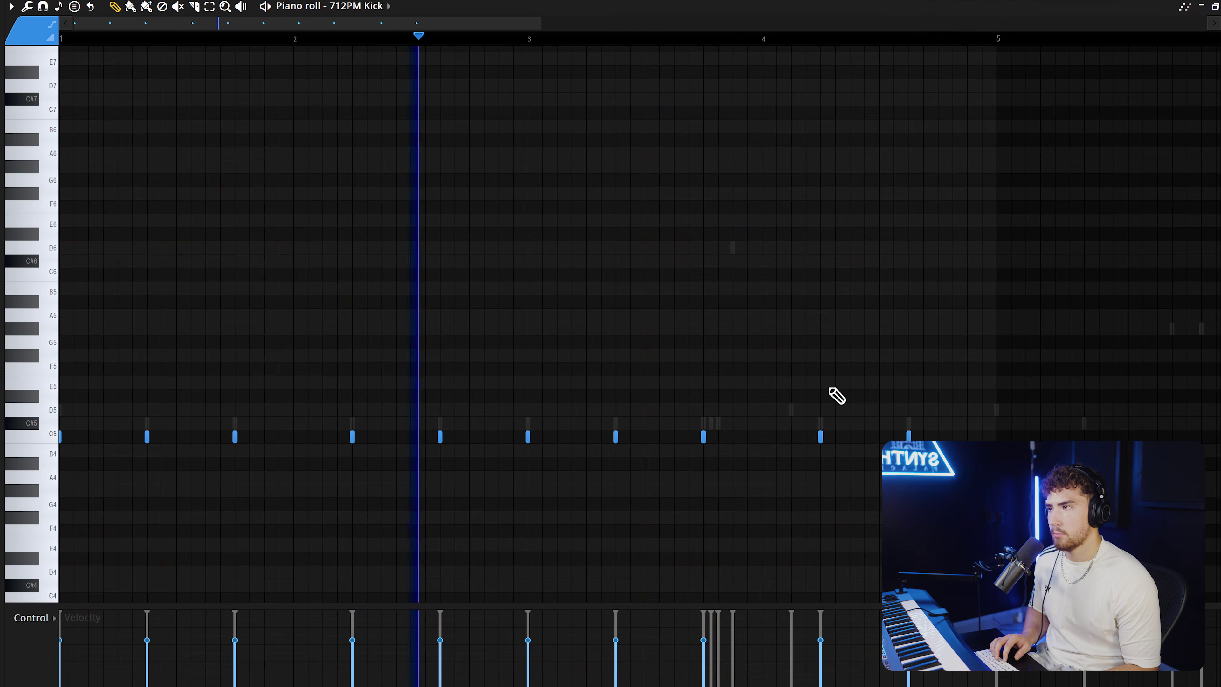
pyautogui.keyDown('ctrl'); pyautogui.scroll(2, 510, 463); pyautogui.keyUp('ctrl')
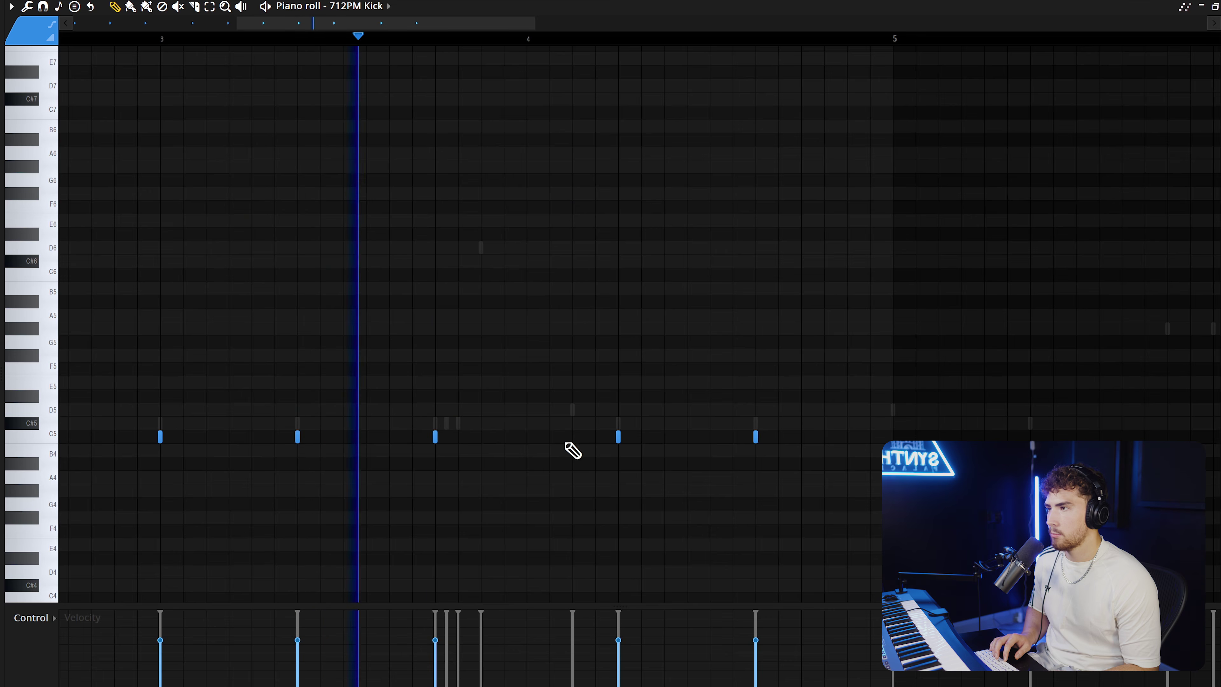
pyautogui.keyDown('ctrl'); pyautogui.scroll(-5, 620, 437); pyautogui.keyUp('ctrl')
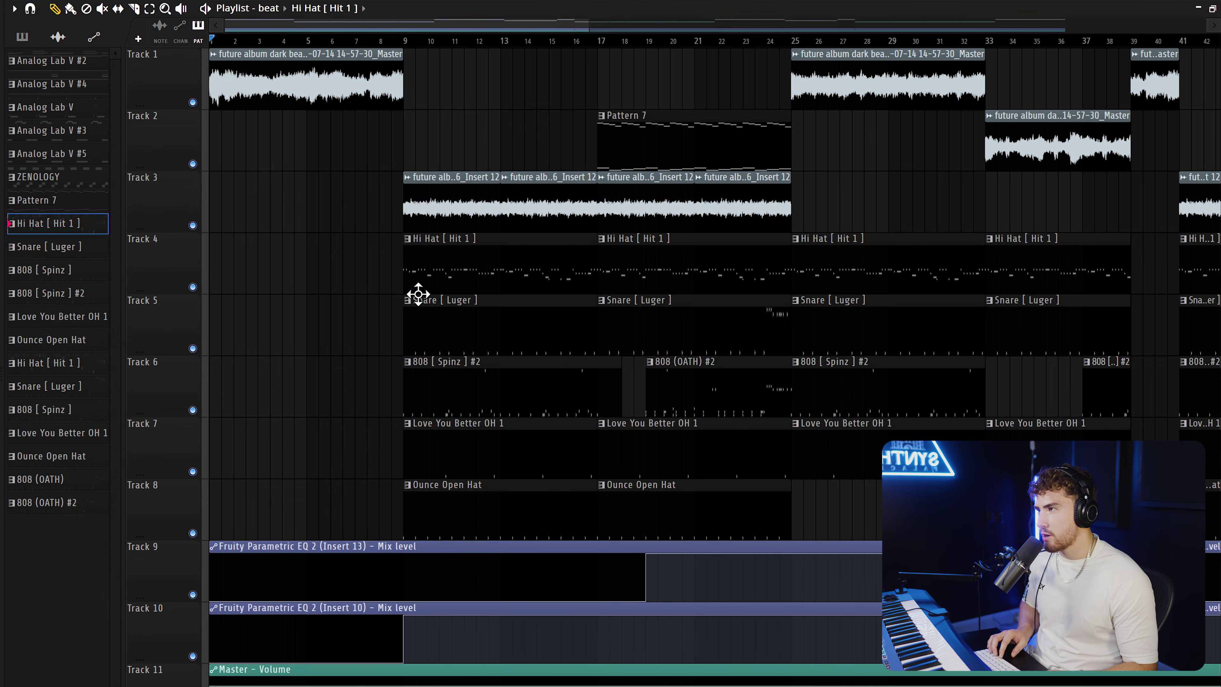
# Open the Hi Hat [ Hit 1 ] pattern from the playlist and adjust the ValhallaDelay on its mixer insert.
pyautogui.keyDown('ctrl'); pyautogui.scroll(6, 417, 313); pyautogui.keyUp('ctrl')
pyautogui.click(217, 239)
pyautogui.click(238, 366)
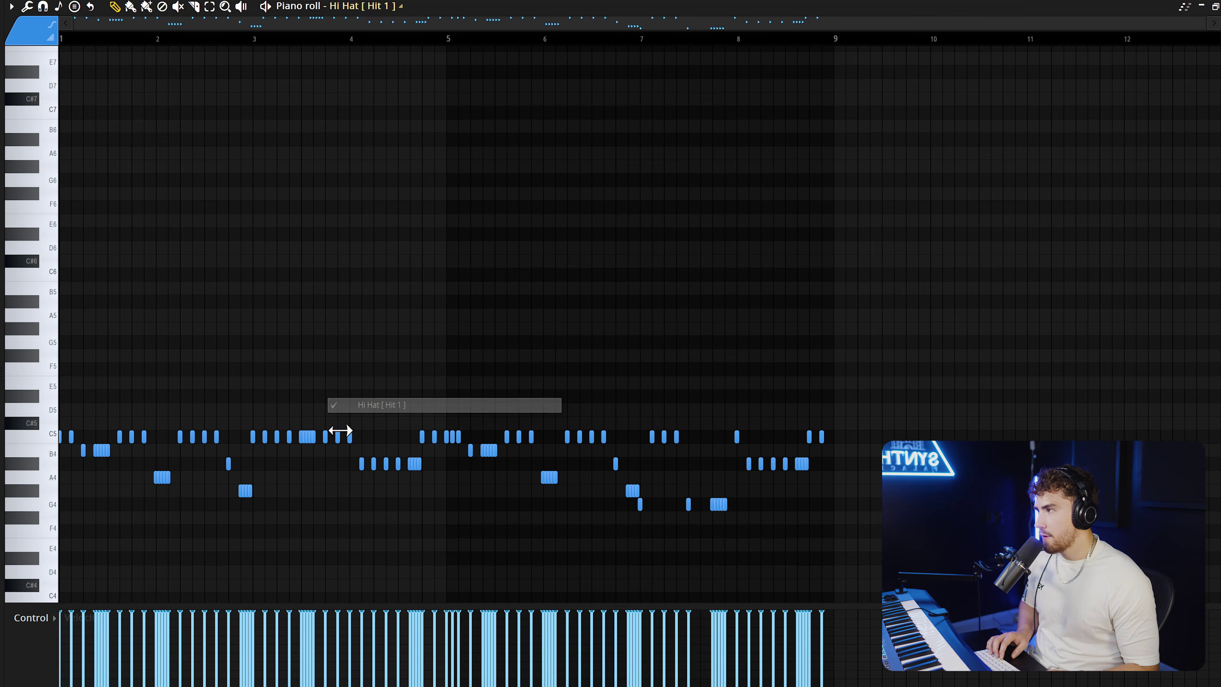
pyautogui.keyDown('ctrl'); pyautogui.scroll(2, 89, 449); pyautogui.keyUp('ctrl')
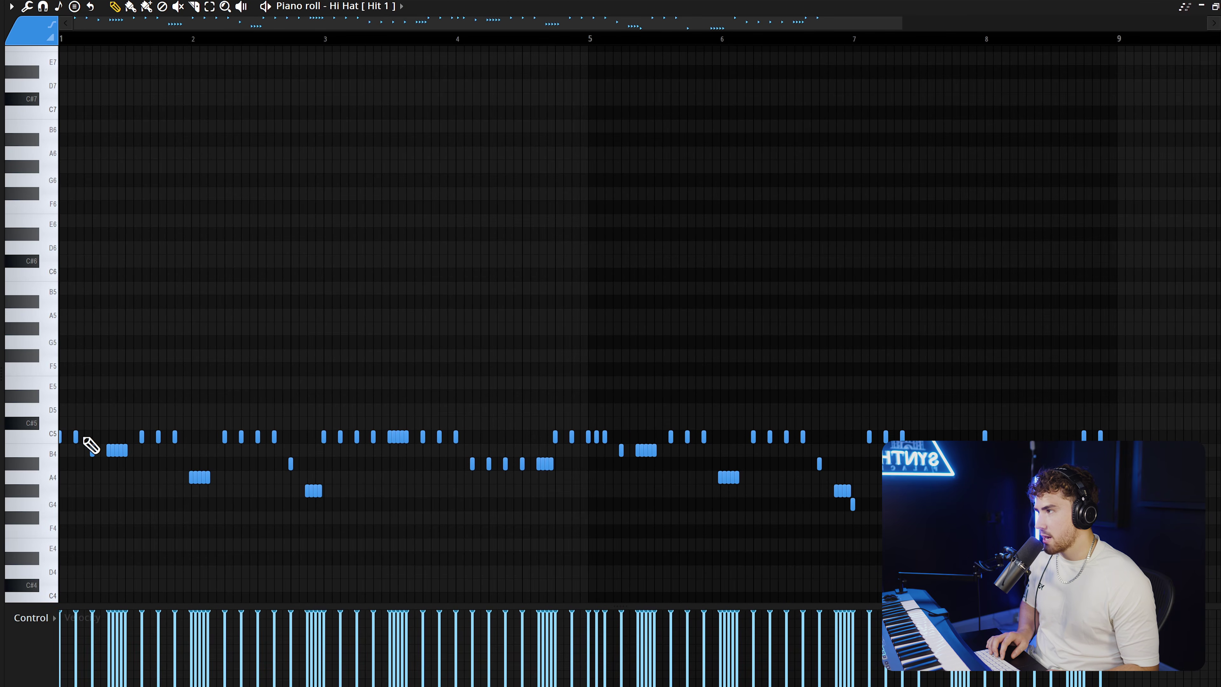
pyautogui.keyDown('ctrl'); pyautogui.scroll(2, 91, 446); pyautogui.keyUp('ctrl')
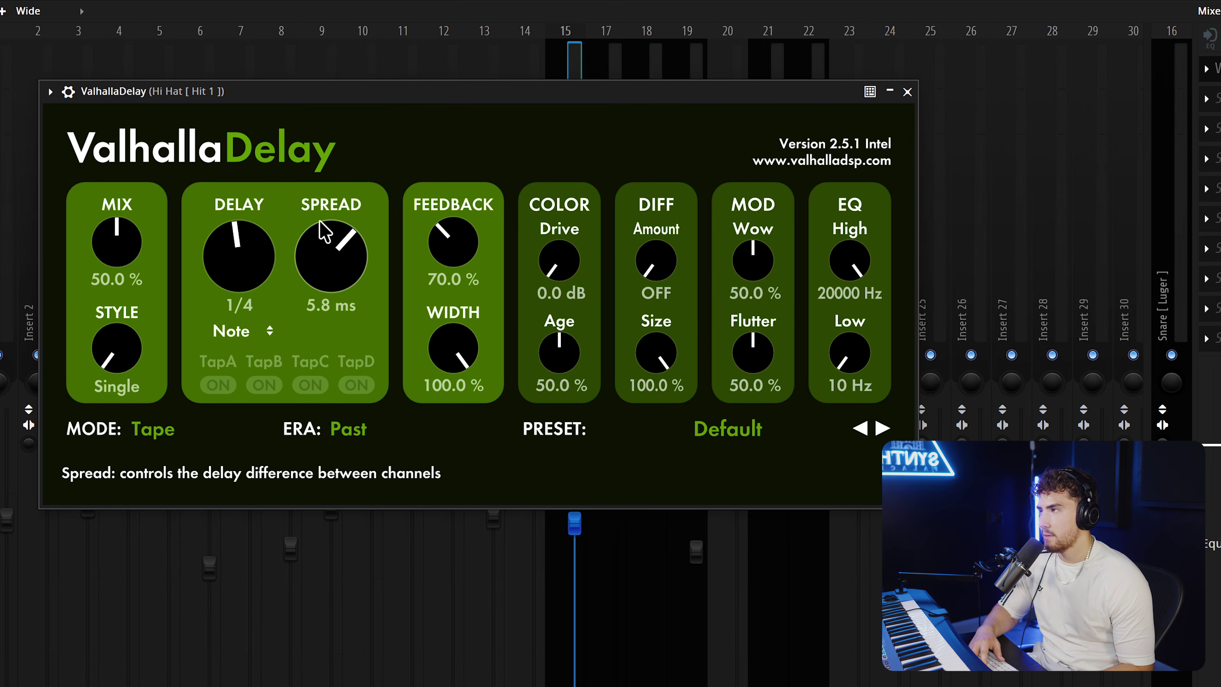
pyautogui.moveTo(175, 349); pyautogui.dragTo(126, 227)
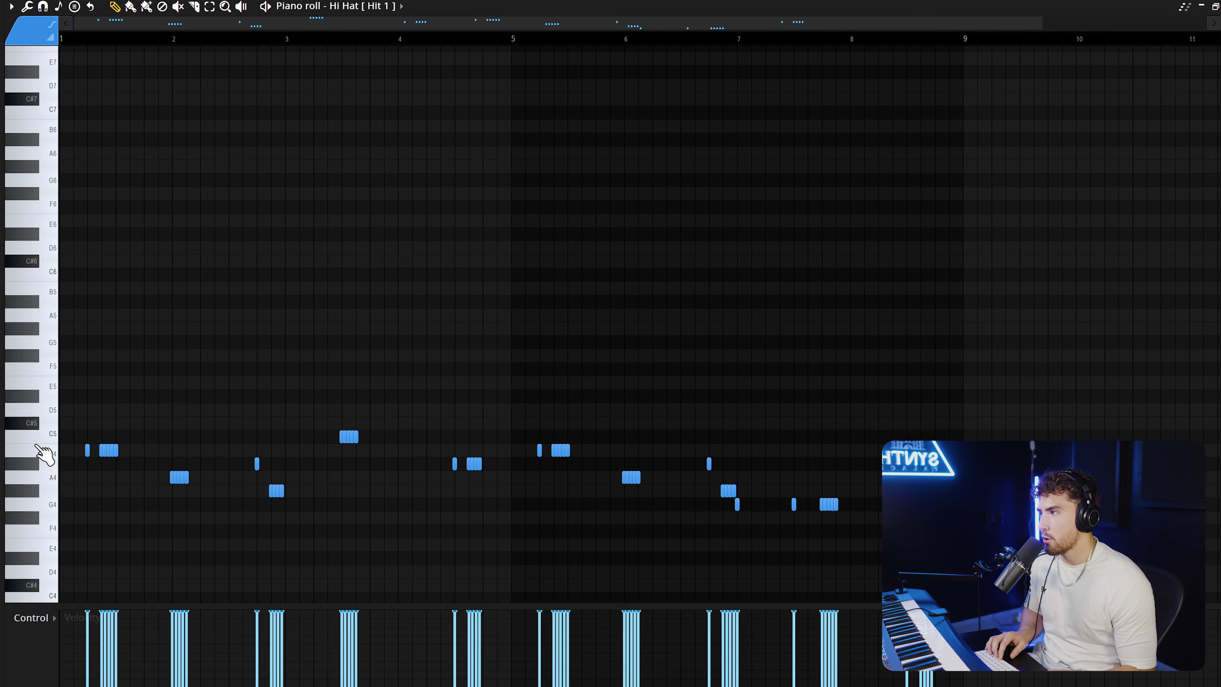
# Delete the A#4 hit and the G#4 roll just before bar 3 in the Hi Hat [ Hit 1 ] pattern.
pyautogui.scroll(3, 44, 454)
pyautogui.scroll(-1, 45, 454)
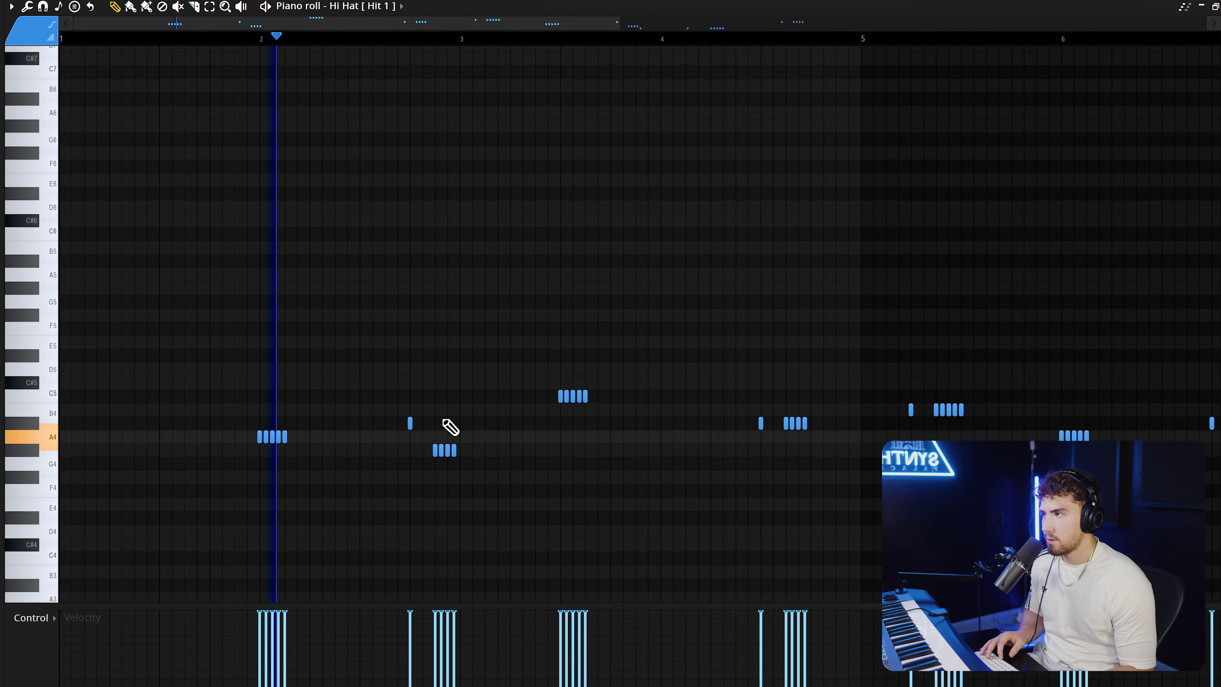
pyautogui.rightClick(409, 424)
pyautogui.rightClick(445, 451)
pyautogui.scroll(-4, 623, 471)
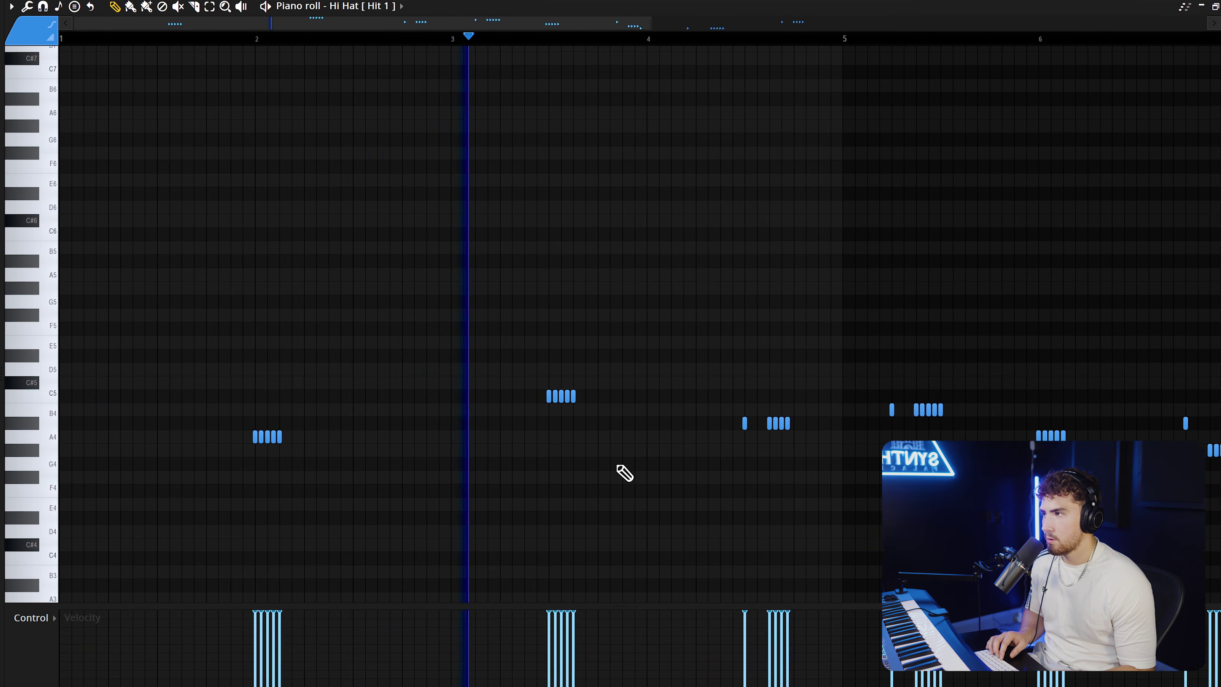
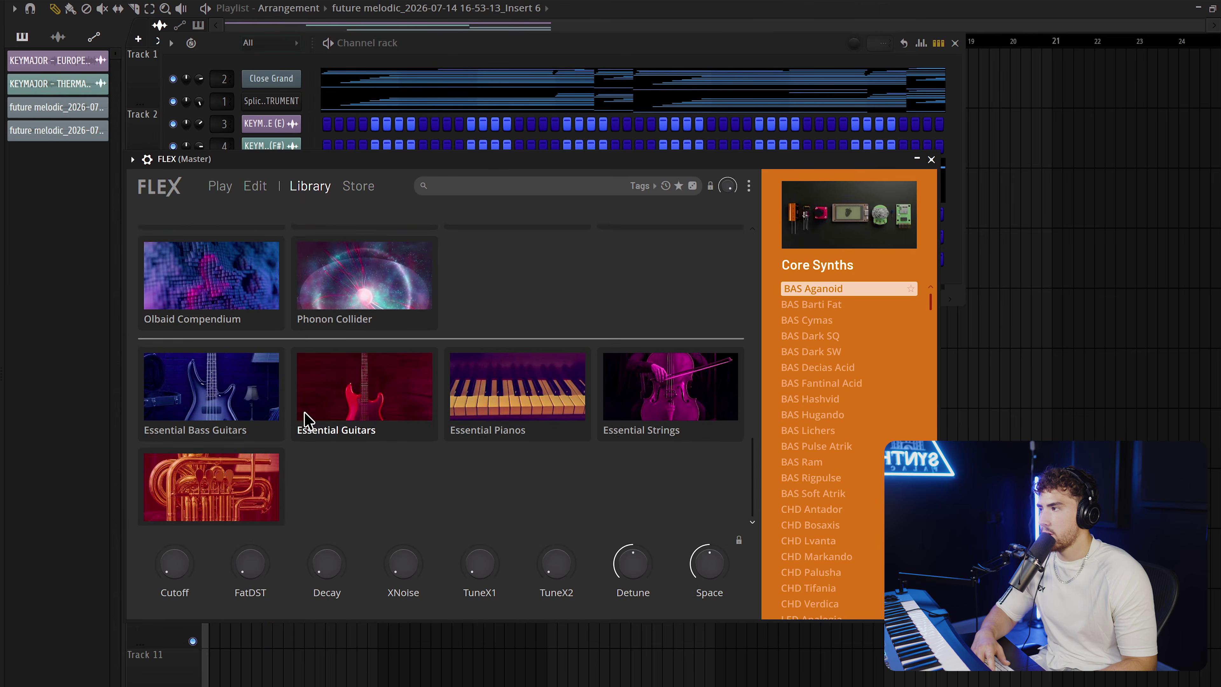
# Load the Nylon Shimmer preset from FLEX's Essential Guitars pack and turn down its Shimmer amount.
pyautogui.scroll(-1, 307, 417)
pyautogui.click(343, 397)
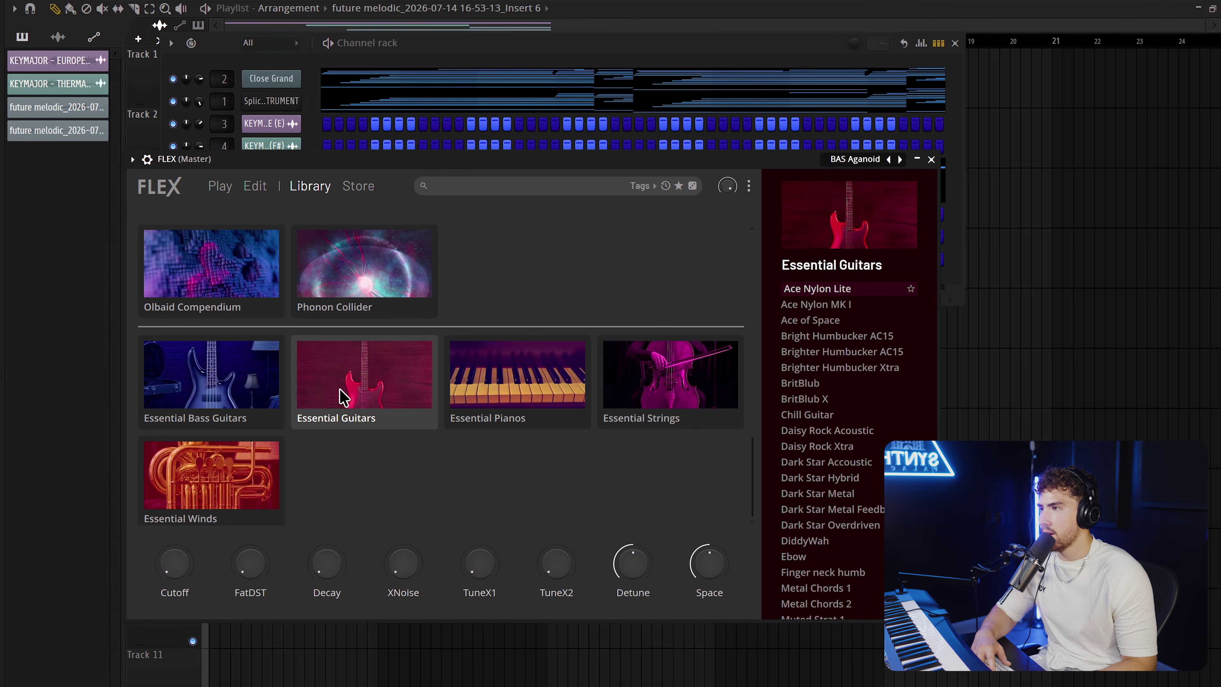
pyautogui.click(851, 366)
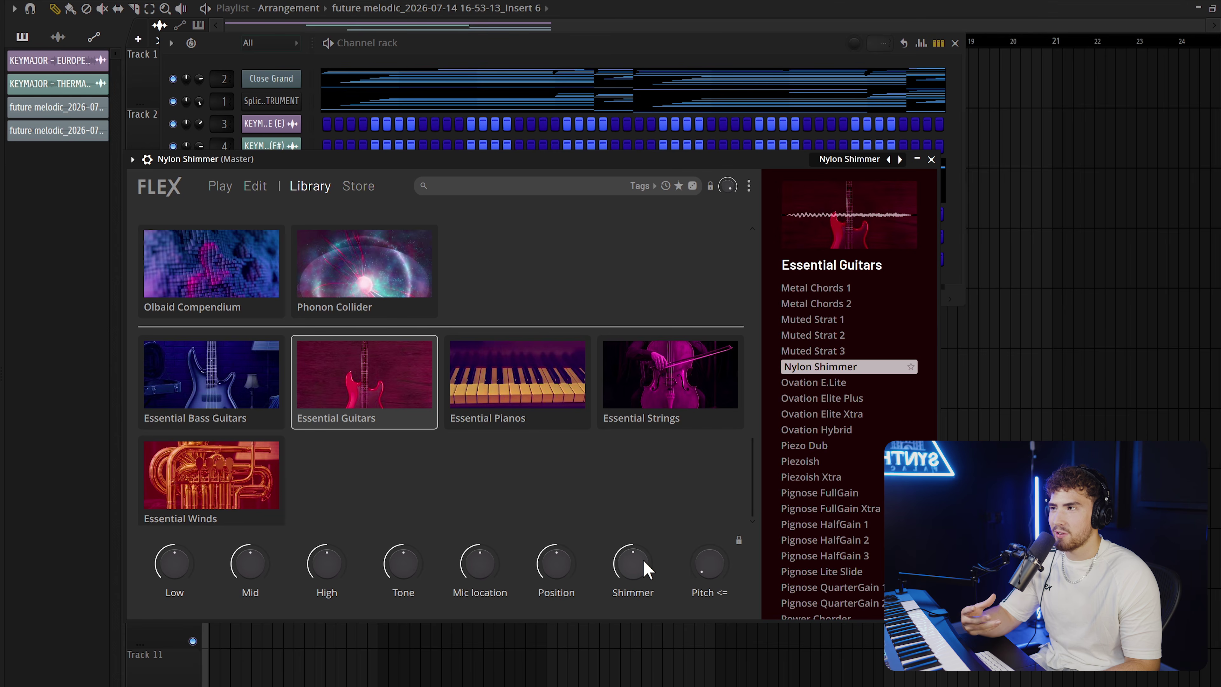
pyautogui.moveTo(646, 568); pyautogui.dragTo(646, 625)
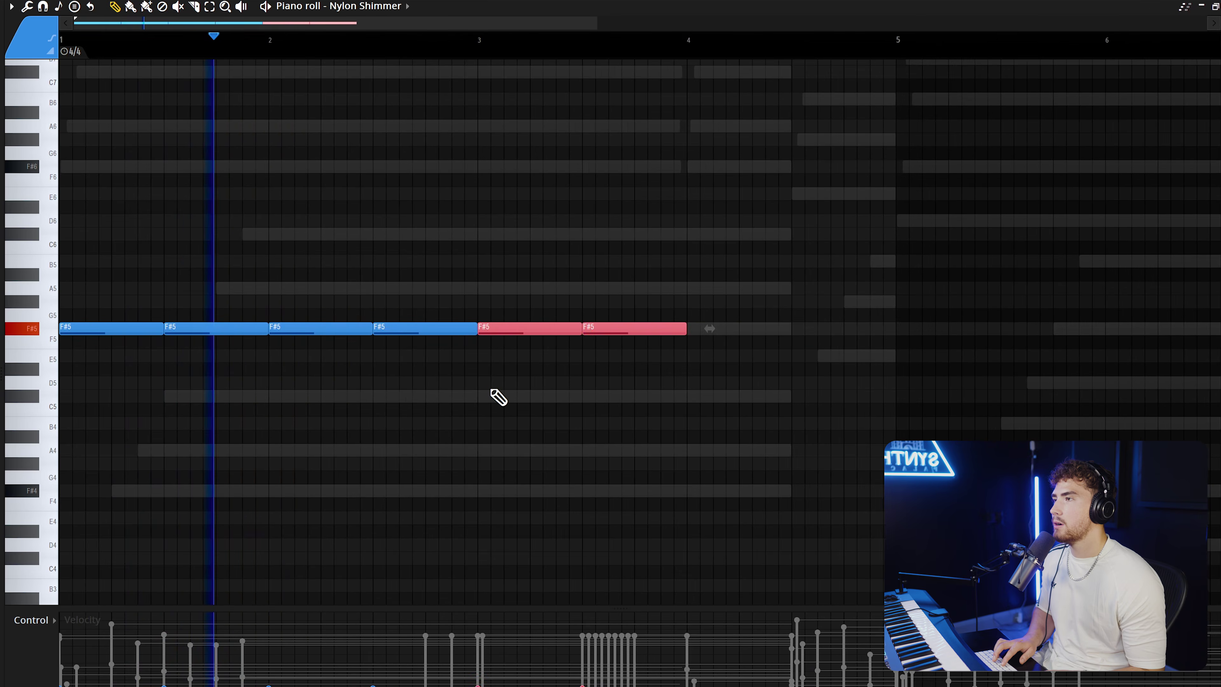
# Fill bars 1 to 4 with half-bar F#5 Nylon Shimmer notes and randomize their velocities with the piano roll randomizer.
pyautogui.rightClick(1039, 329)
pyautogui.rightClick(946, 329)
pyautogui.hotkey('ctrl', 'a')
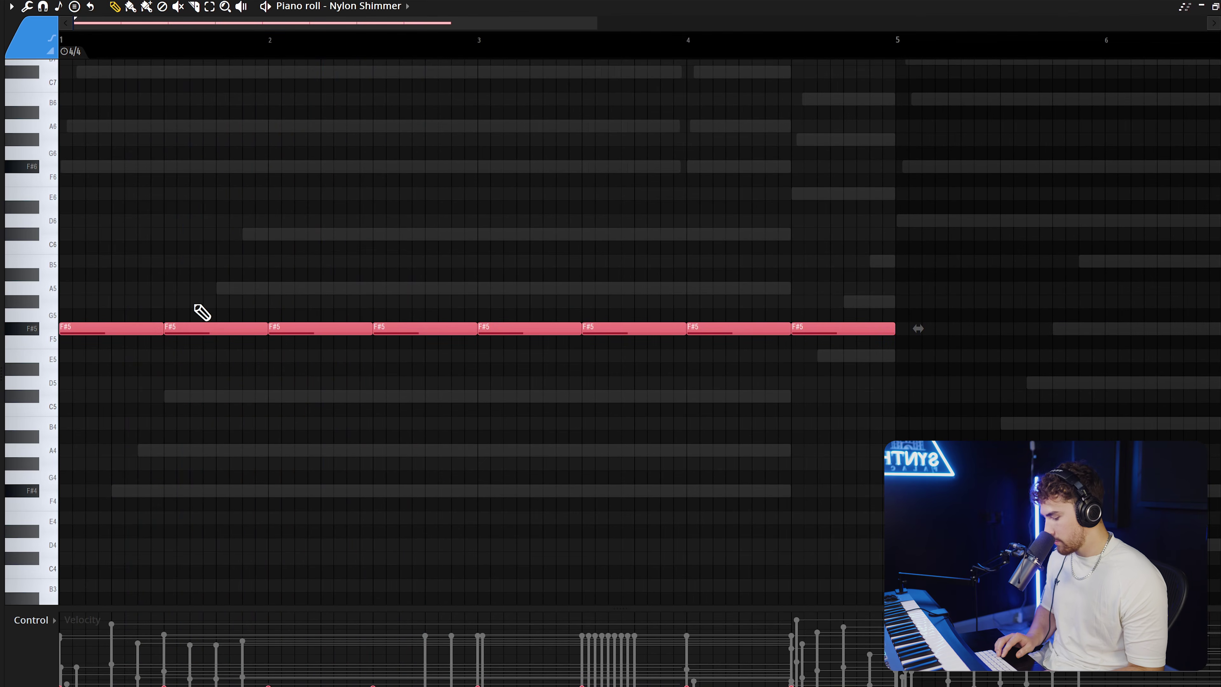
pyautogui.hotkey('alt', 'r')
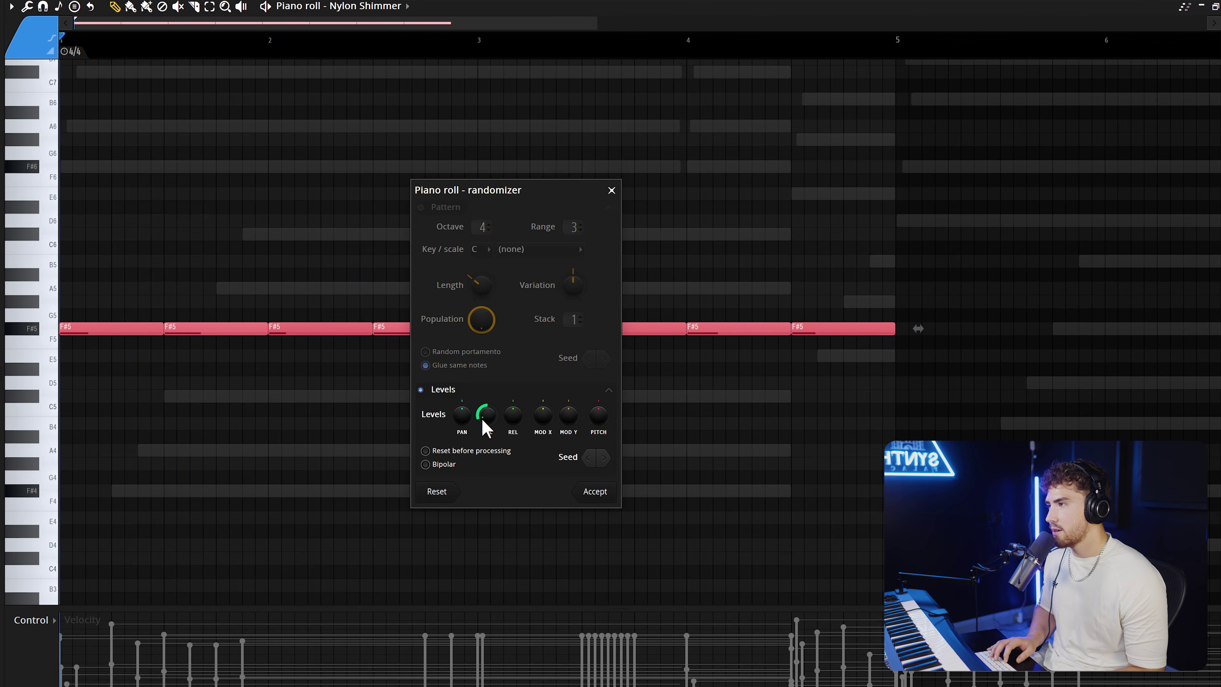
pyautogui.press('space')
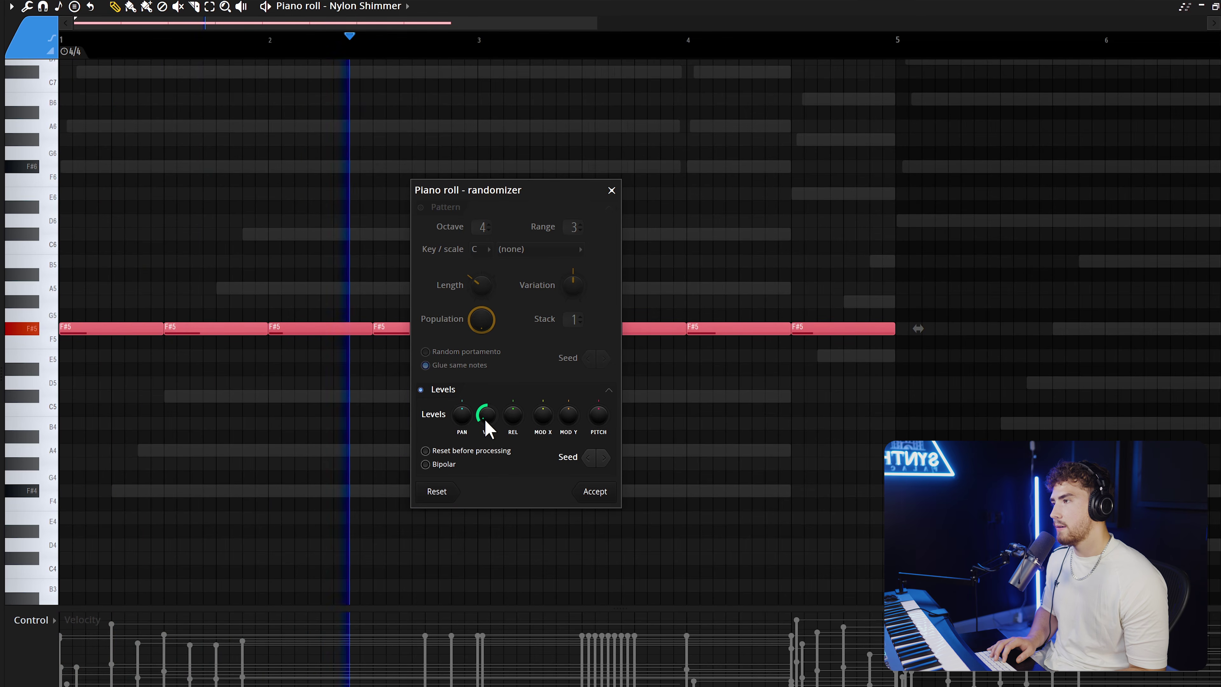
pyautogui.click(598, 493)
pyautogui.scroll(-3, 653, 450)
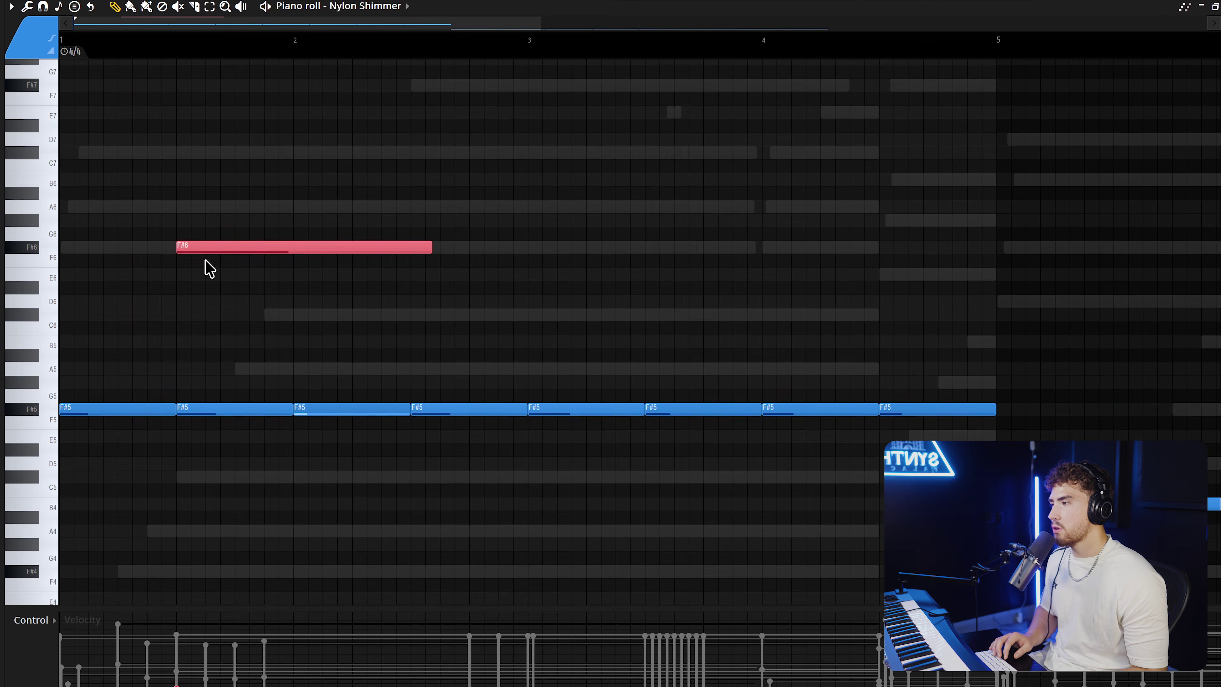
# With the snap at 1/3 beat, draw a descending run from F#6 to E5 leading into bar 5 and shorten its notes.
pyautogui.scroll(1, 230, 336)
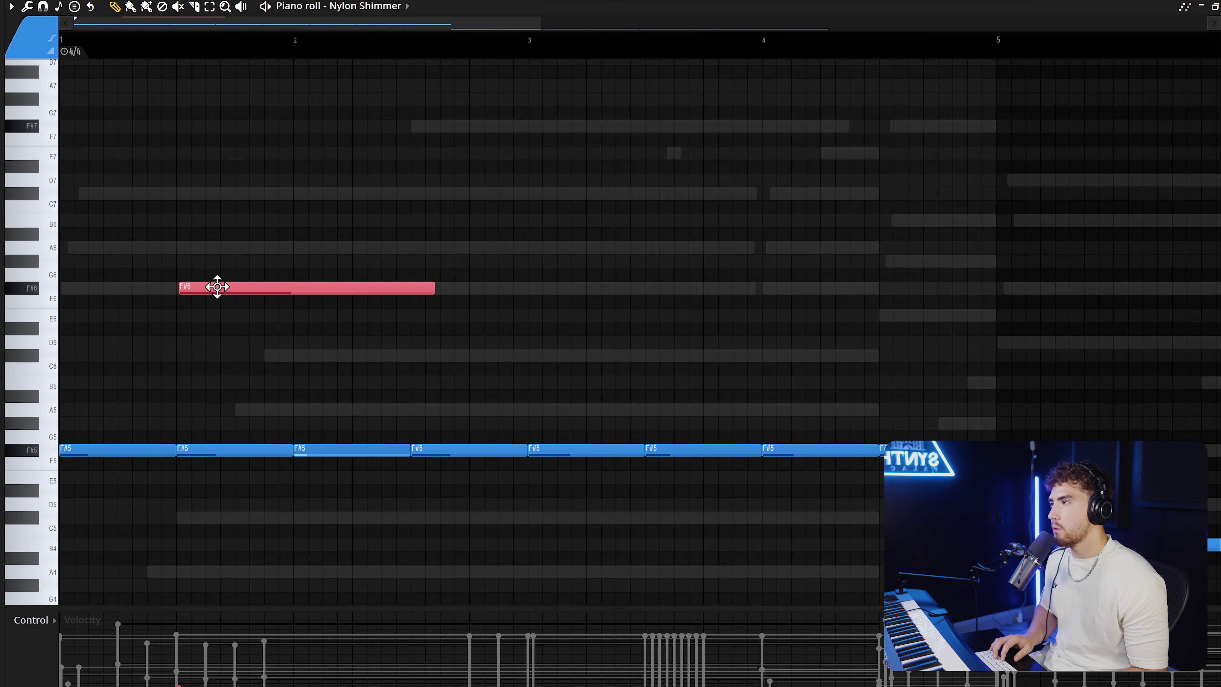
pyautogui.scroll(2, 221, 289)
pyautogui.click(376, 19)
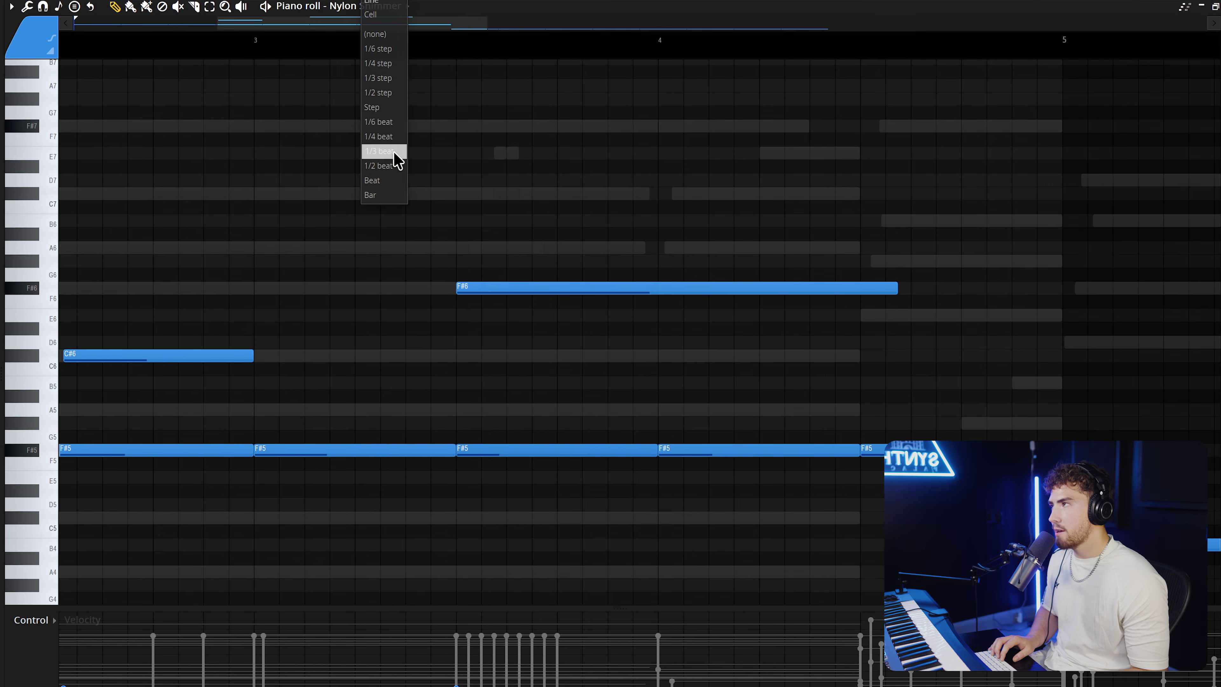
pyautogui.click(393, 151)
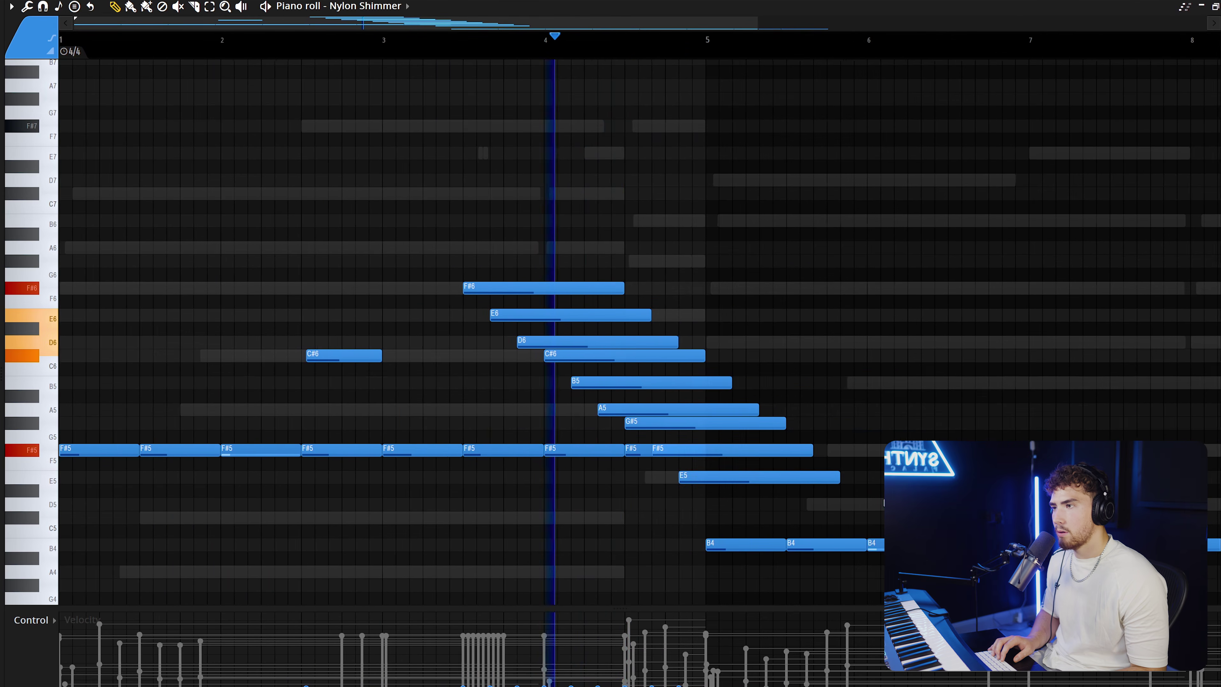
pyautogui.moveTo(803, 509); pyautogui.dragTo(769, 339)
pyautogui.moveTo(719, 404); pyautogui.dragTo(428, 145)
pyautogui.scroll(3, 619, 399)
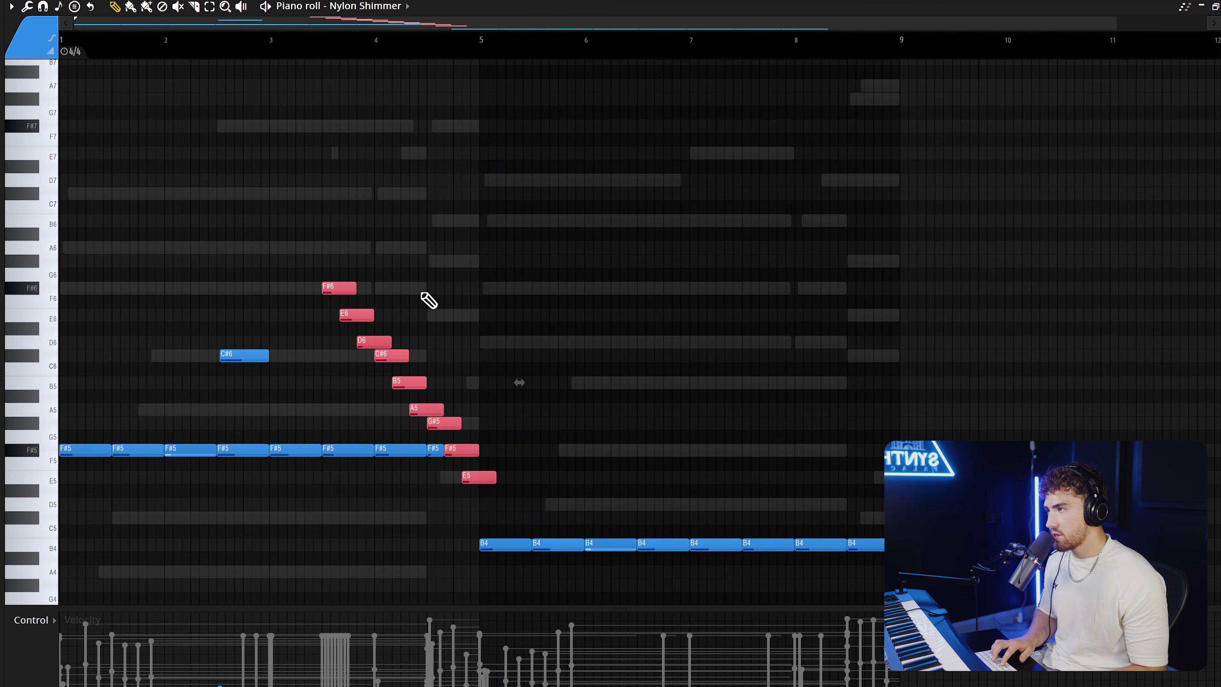
# Copy the descending run to the end of the B4 section starting on B5, and raise its G5 note to G#5.
pyautogui.hotkey('ctrl', 'b')
pyautogui.moveTo(504, 291); pyautogui.dragTo(853, 294)
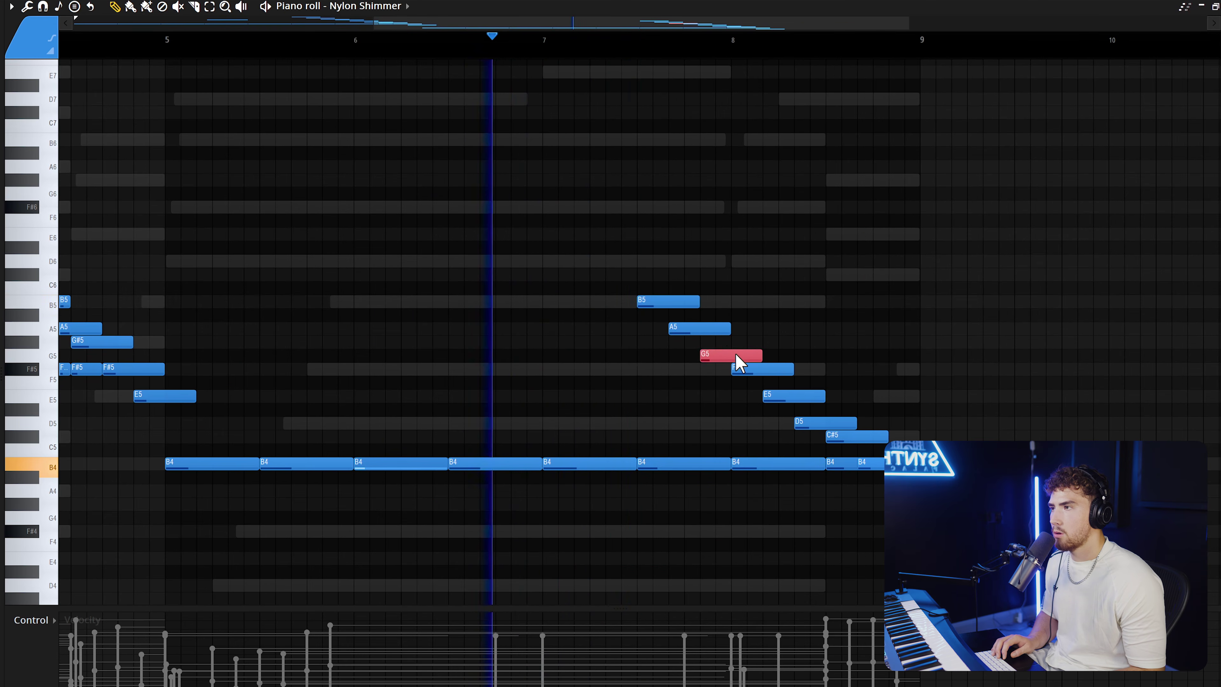
pyautogui.scroll(-2, 771, 357)
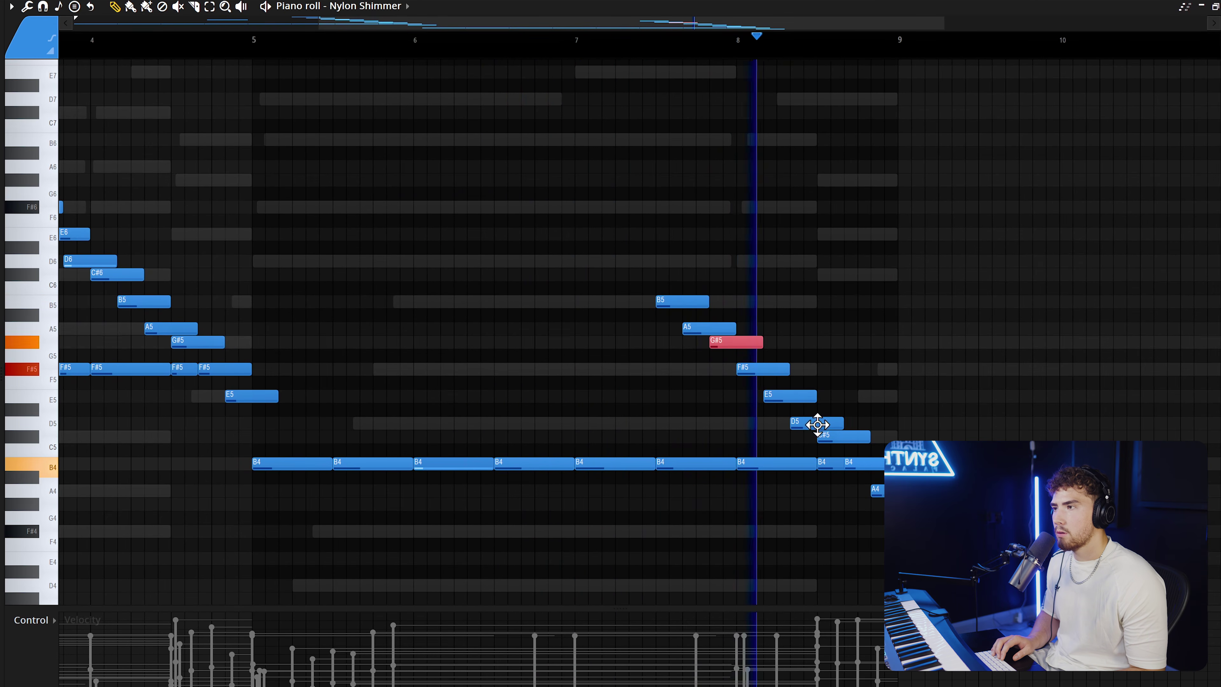
pyautogui.scroll(4, 817, 418)
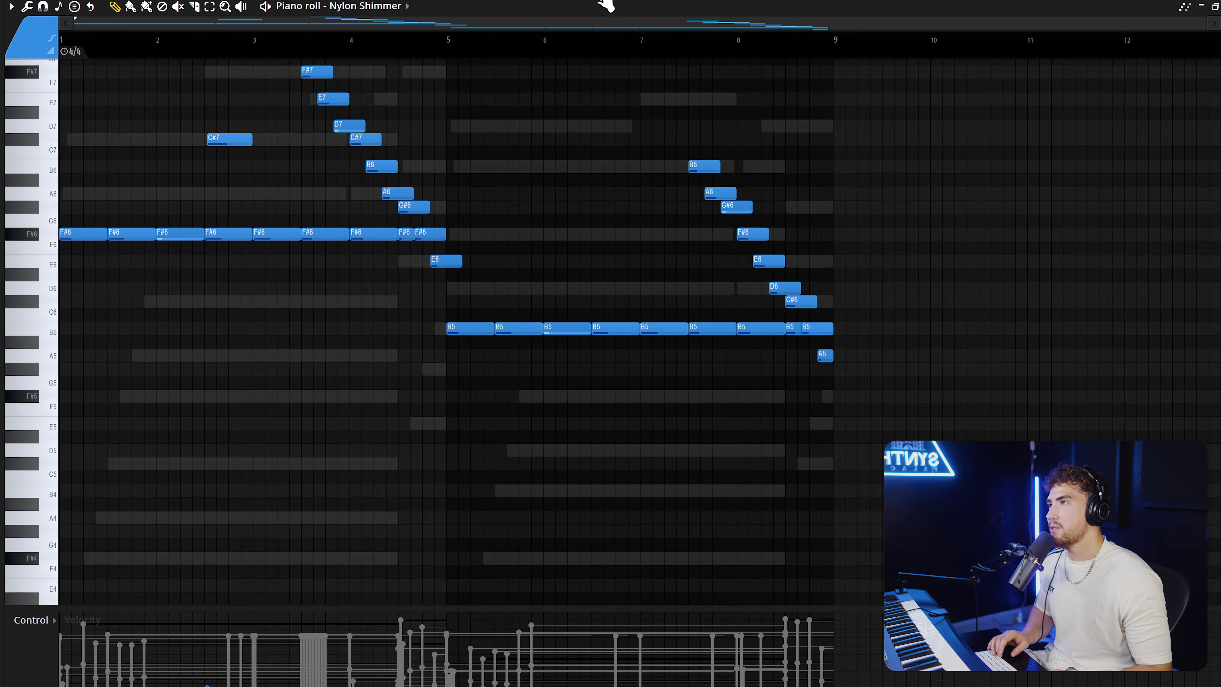
# Open the sampler settings of the recorded Insert 7 clip on Track 6, close them and play the arrangement.
pyautogui.scroll(3, 605, 66)
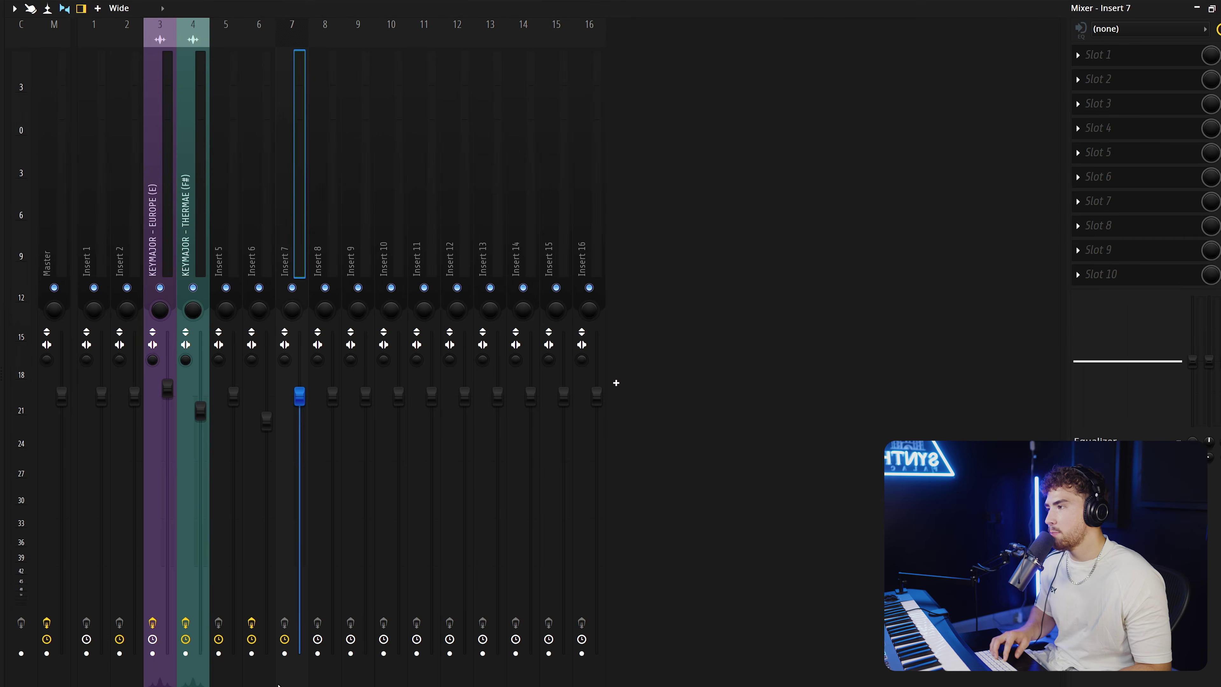
pyautogui.press('F5')
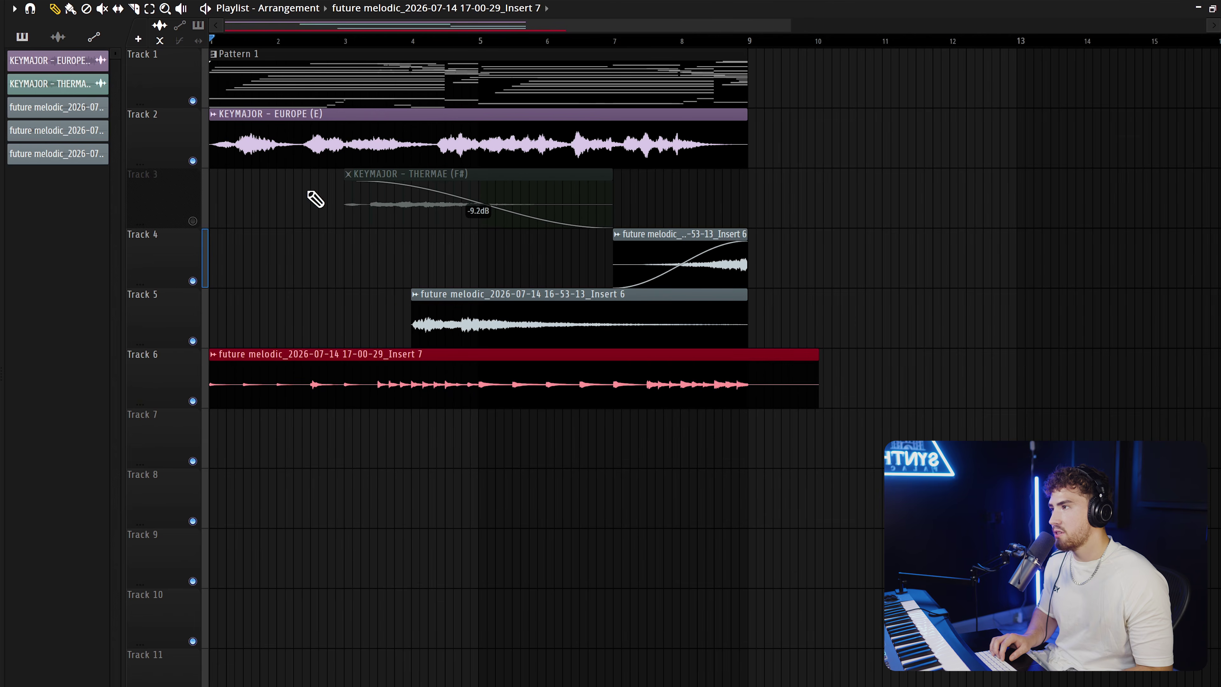
pyautogui.press('F6')
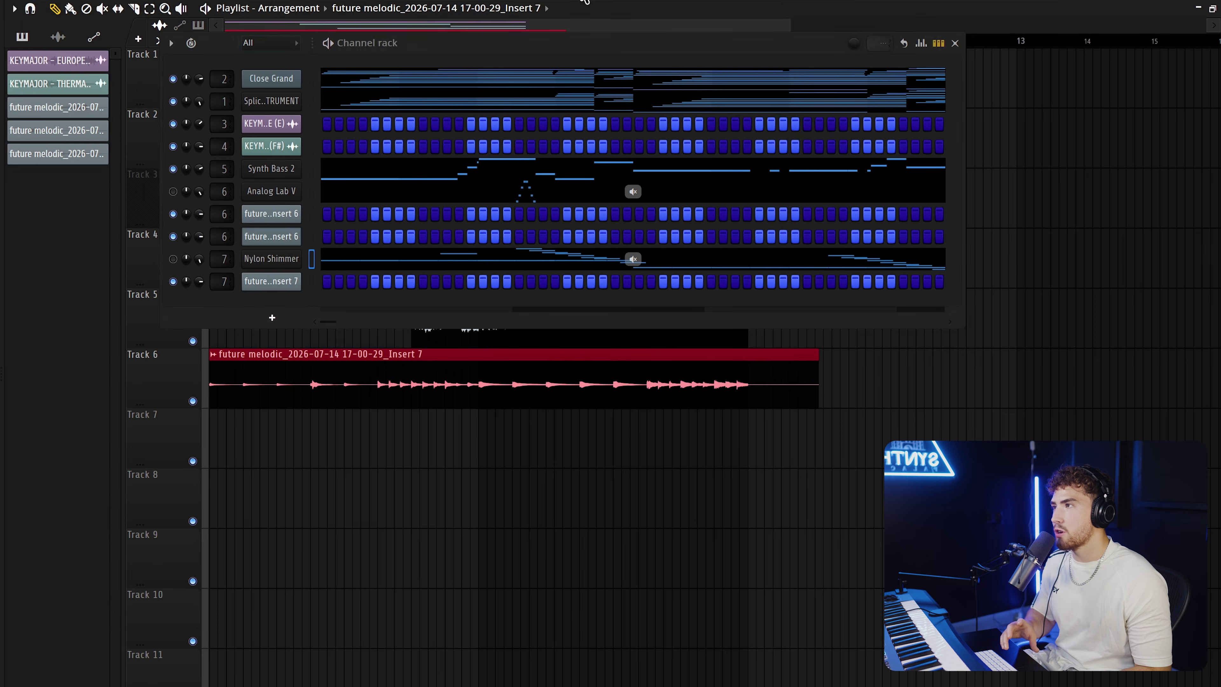
pyautogui.doubleClick(309, 358)
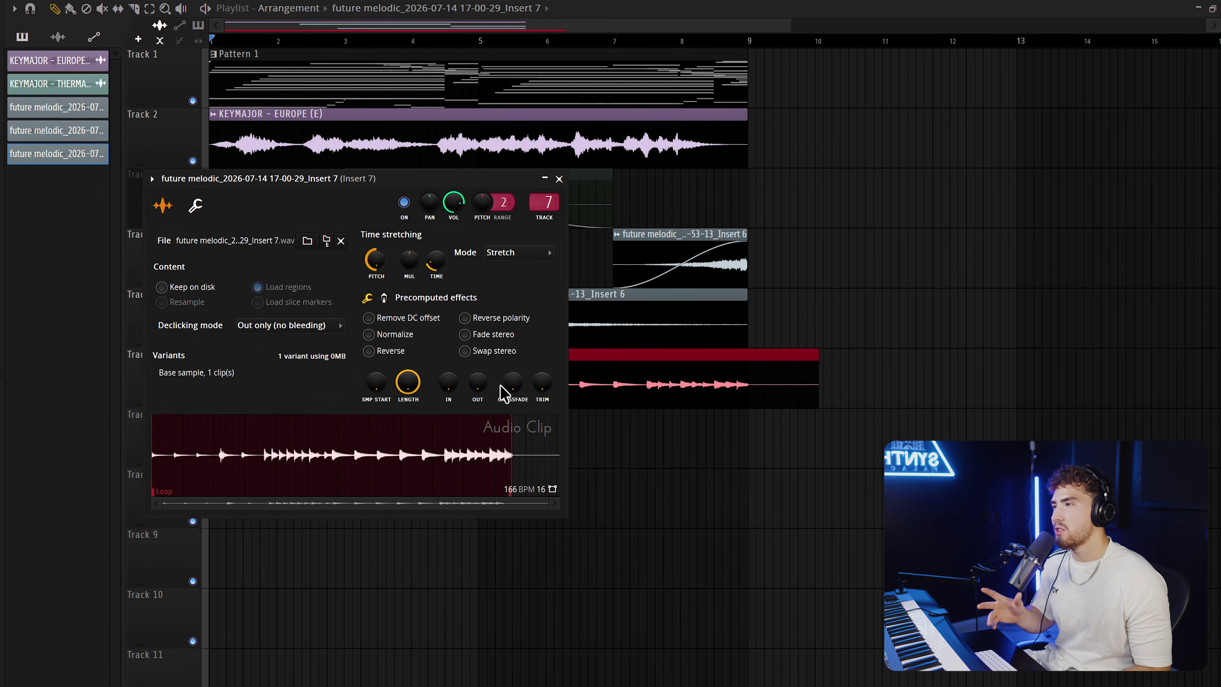
pyautogui.click(681, 498)
pyautogui.press('space')
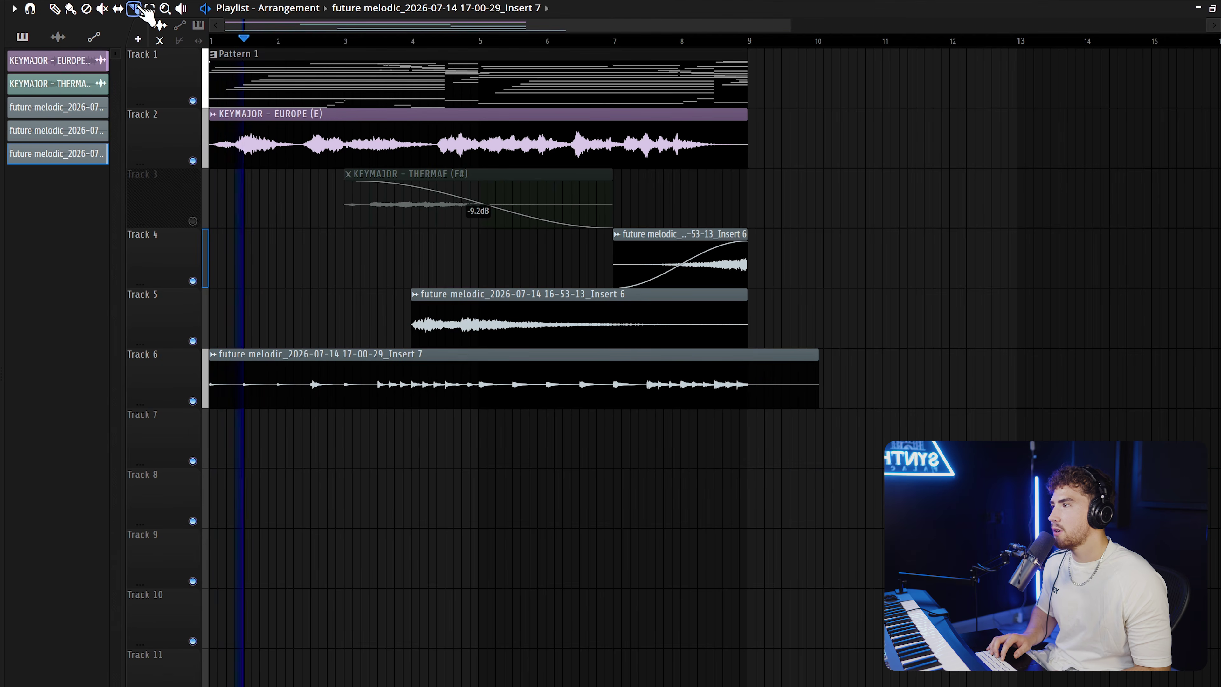
# Slice the Insert 7 audio clip on Track 6 at bar 9 and delete the tail after the cut.
pyautogui.moveTo(753, 423); pyautogui.dragTo(757, 356)
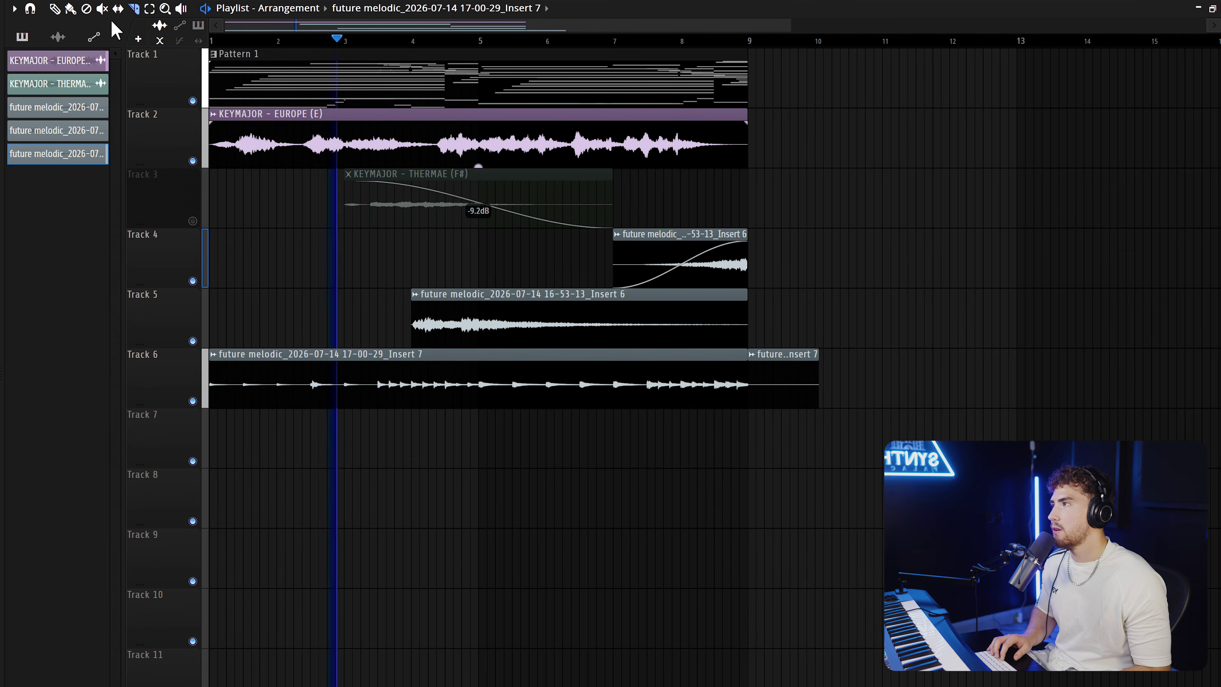
pyautogui.click(55, 8)
pyautogui.rightClick(757, 368)
pyautogui.scroll(2, 350, 434)
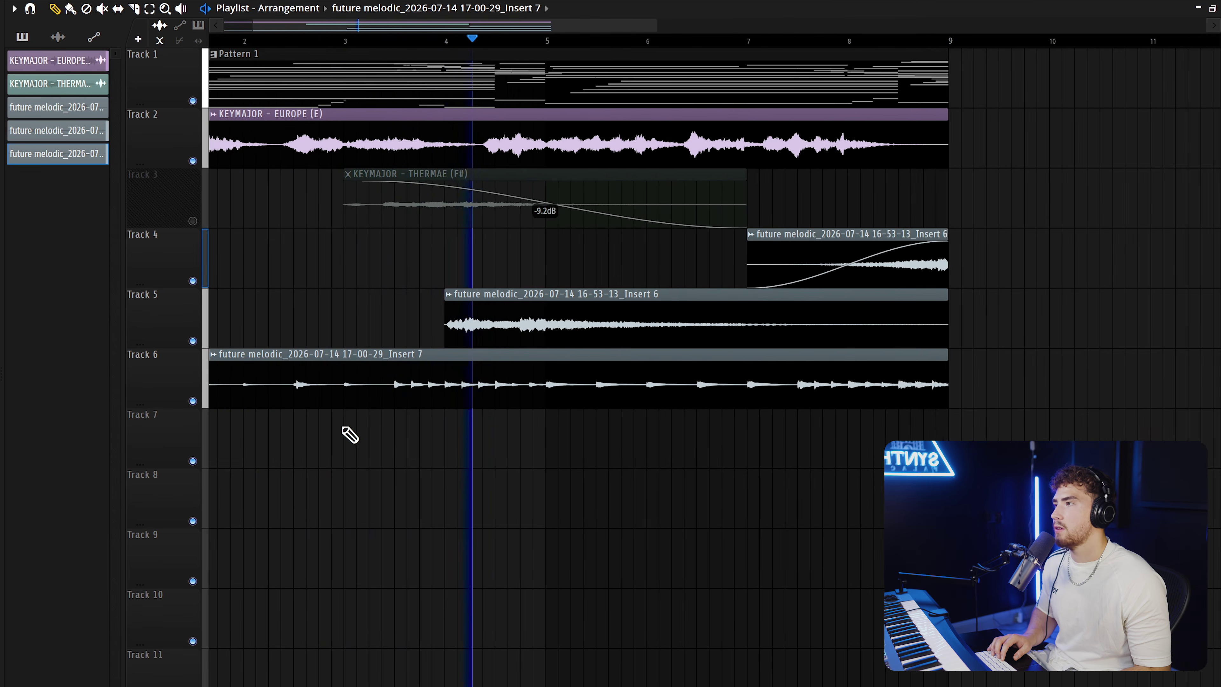
pyautogui.scroll(2, 350, 433)
pyautogui.scroll(-3, 381, 313)
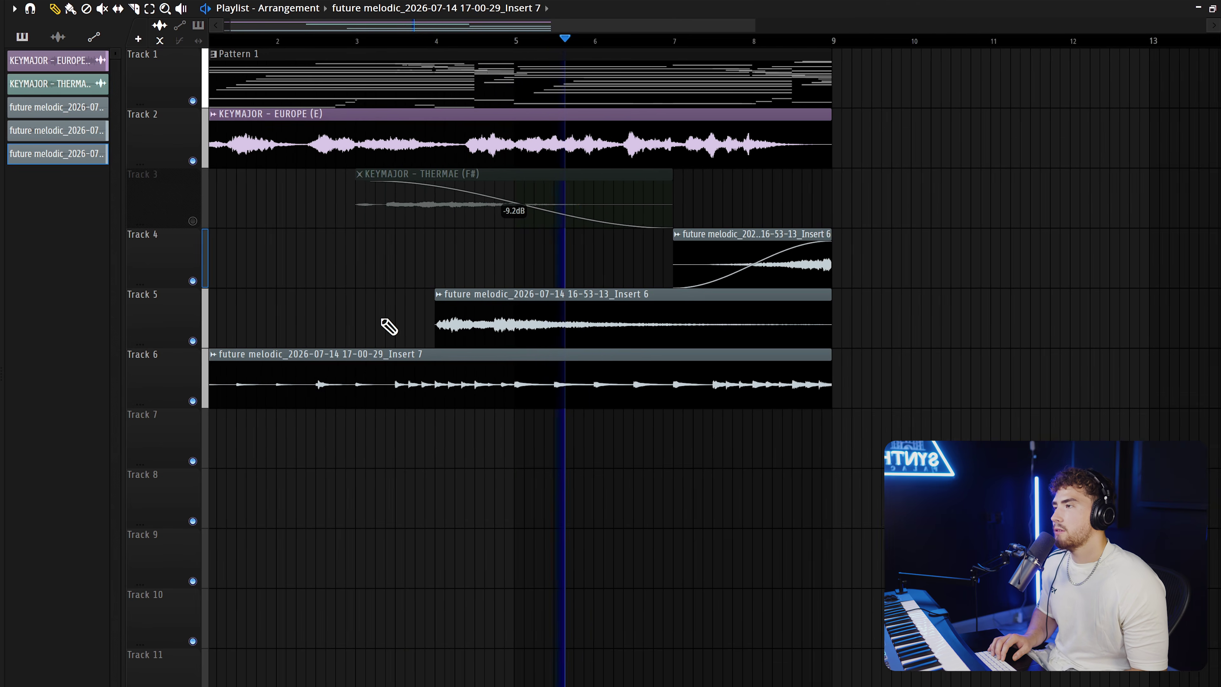
pyautogui.scroll(-1, 390, 338)
pyautogui.scroll(1, 439, 395)
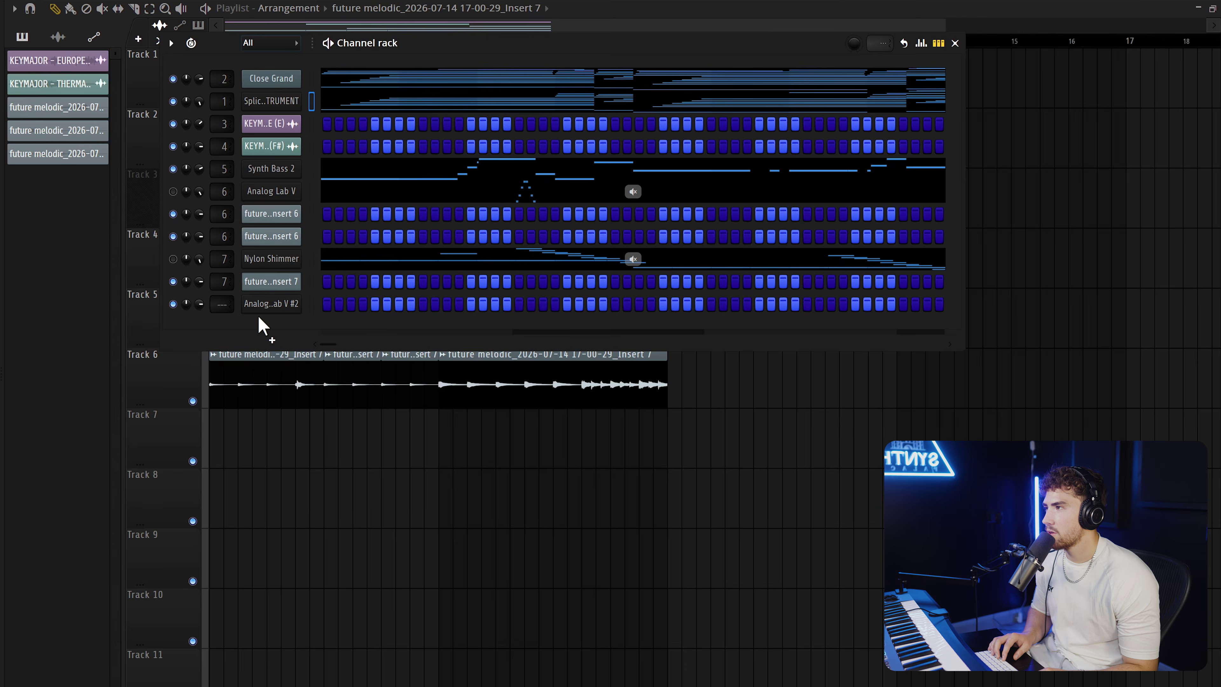
# Set the new Analog Lab V #2 channel to the DMNO - Broken Pad preset and return to the playlist.
pyautogui.rightClick(271, 304)
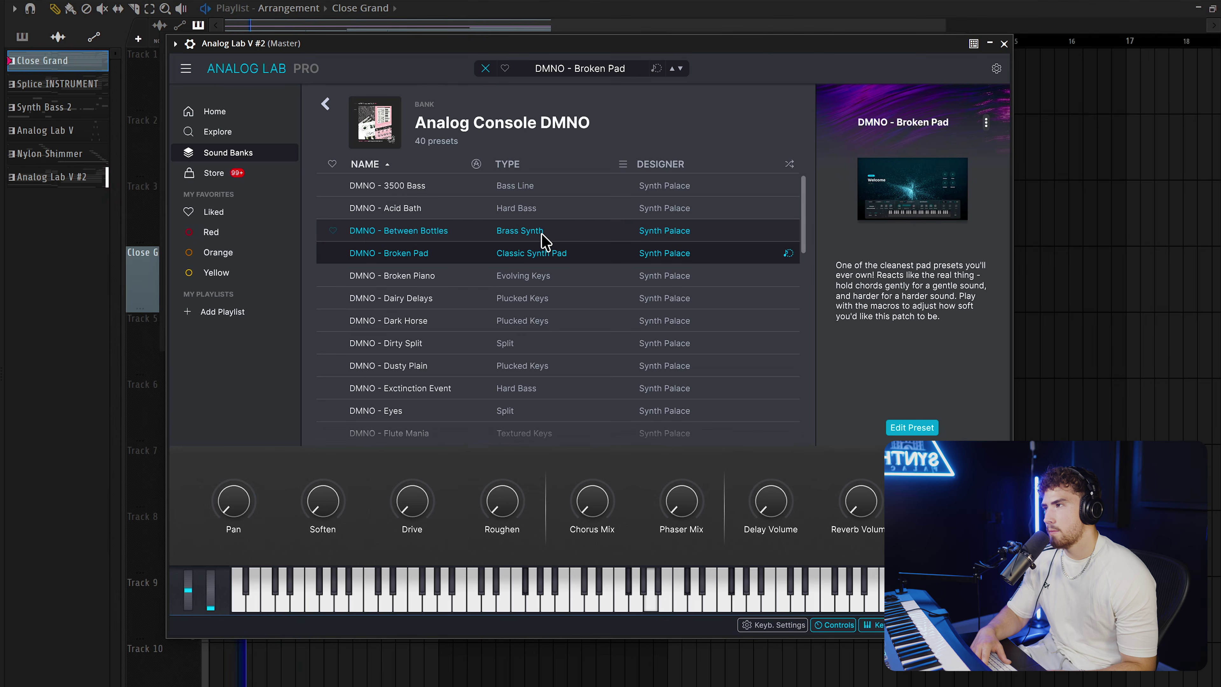
pyautogui.click(1003, 44)
pyautogui.press('F6')
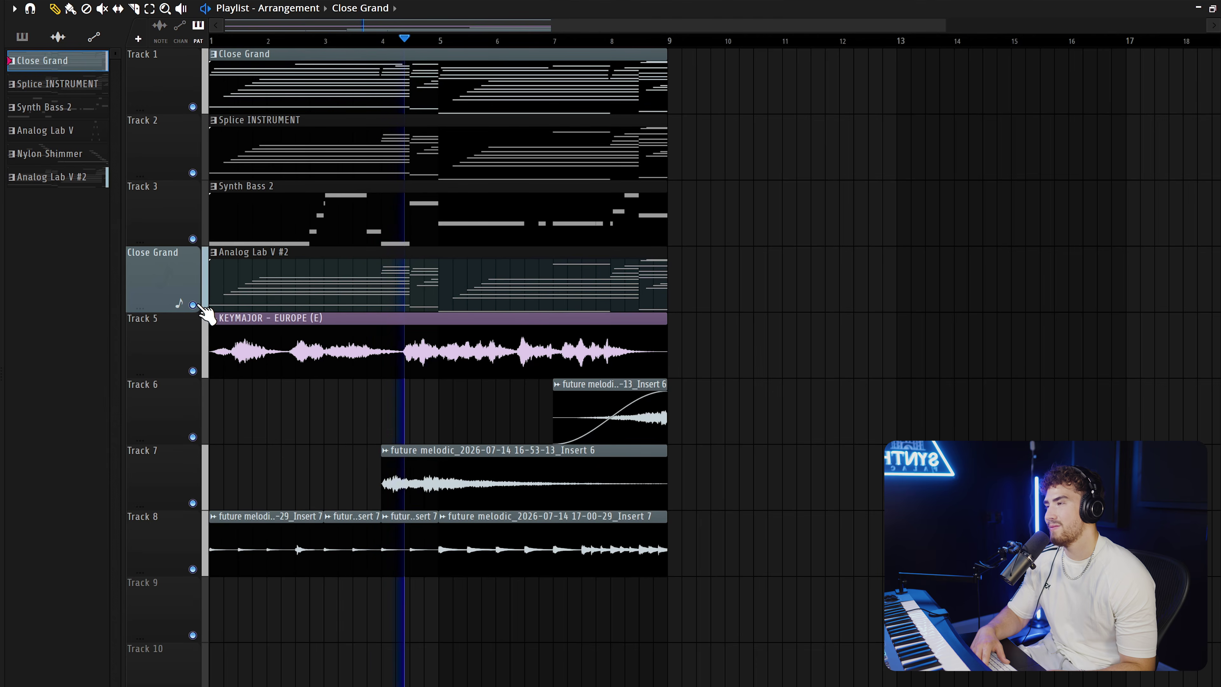
# In the Analog Lab V #2 pattern, delete the high G#7 and E7 notes and the short B5, G#5 and E5 notes before bar 5.
pyautogui.doubleClick(479, 281)
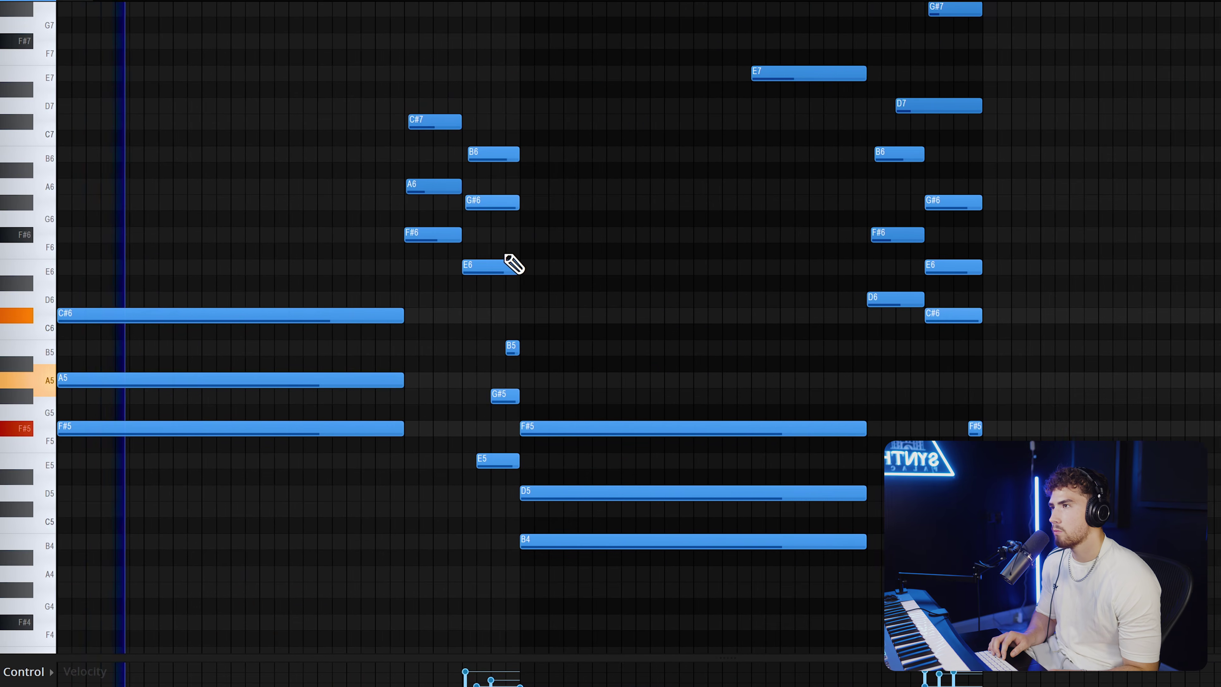
pyautogui.rightClick(942, 41)
pyautogui.rightClick(937, 56)
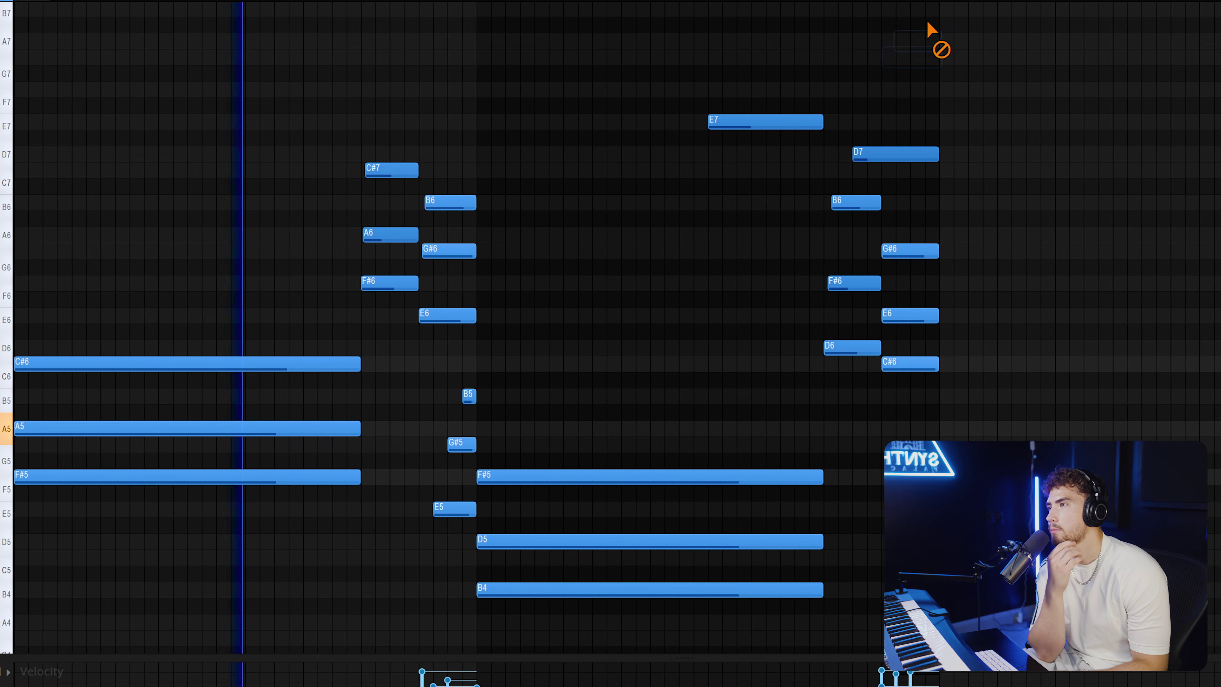
pyautogui.rightClick(788, 121)
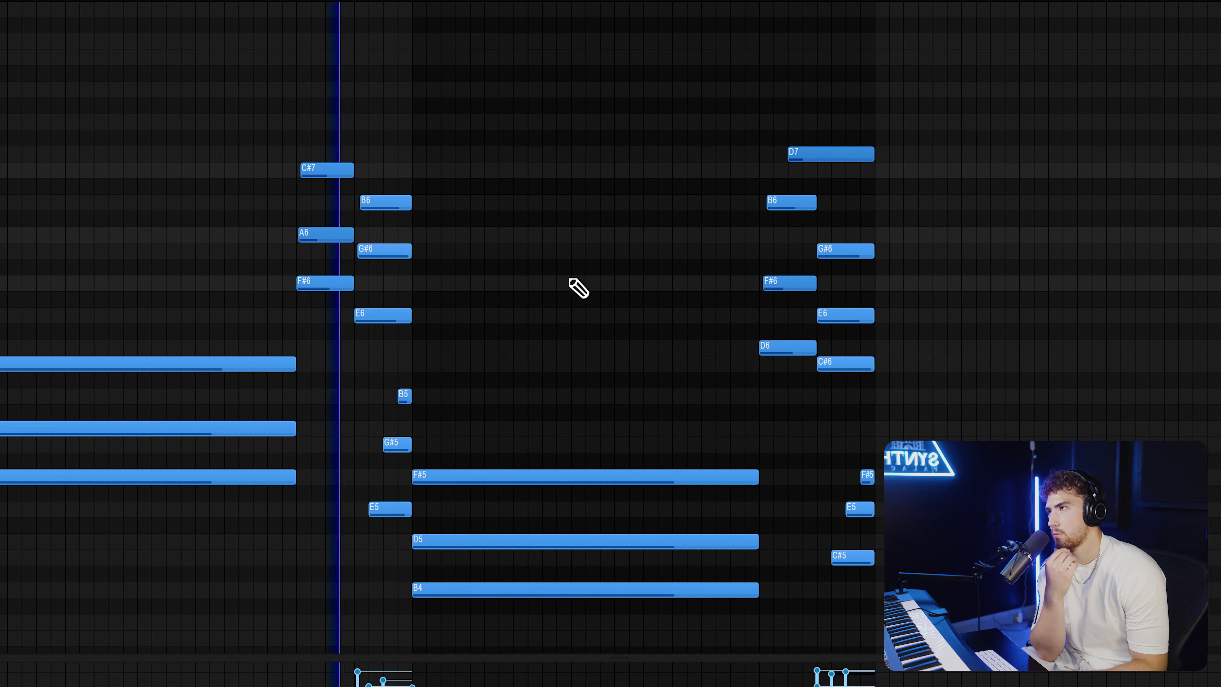
pyautogui.rightClick(372, 395)
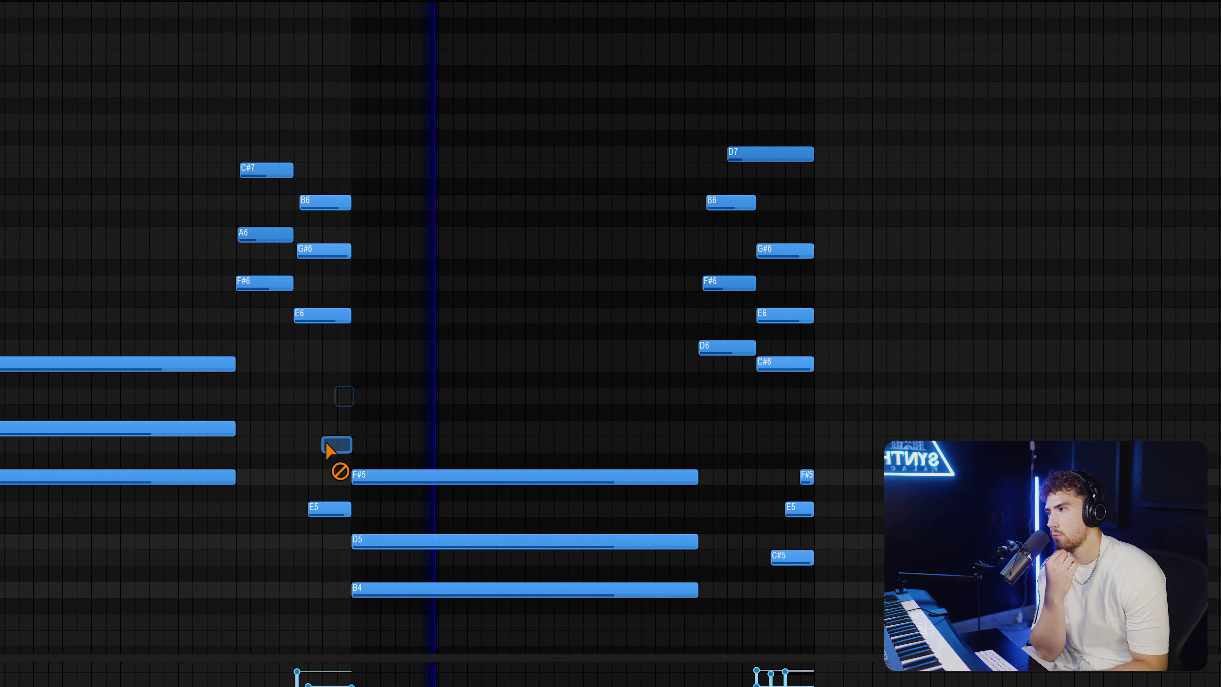
pyautogui.rightClick(364, 445)
pyautogui.rightClick(358, 508)
pyautogui.scroll(-6, 316, 518)
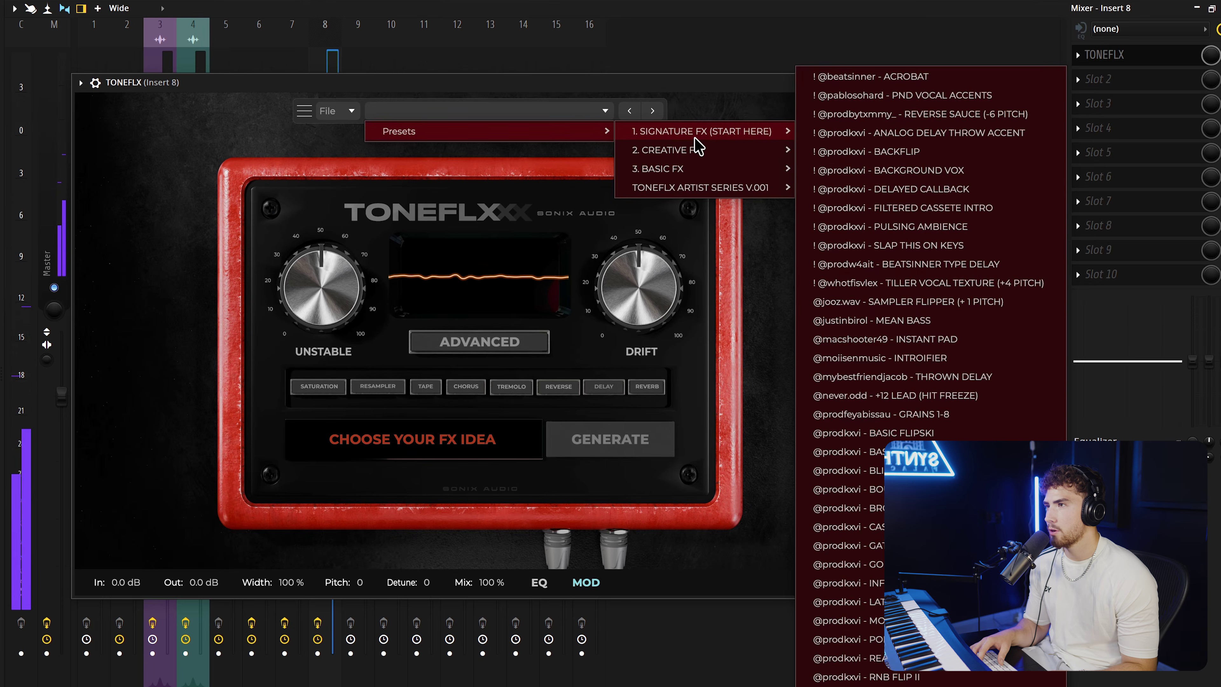
# Load the SHELL preset from TONEFLX's Creative FX presets on mixer insert 8 and close the plugin.
pyautogui.moveTo(693, 153)
pyautogui.moveTo(889, 166)
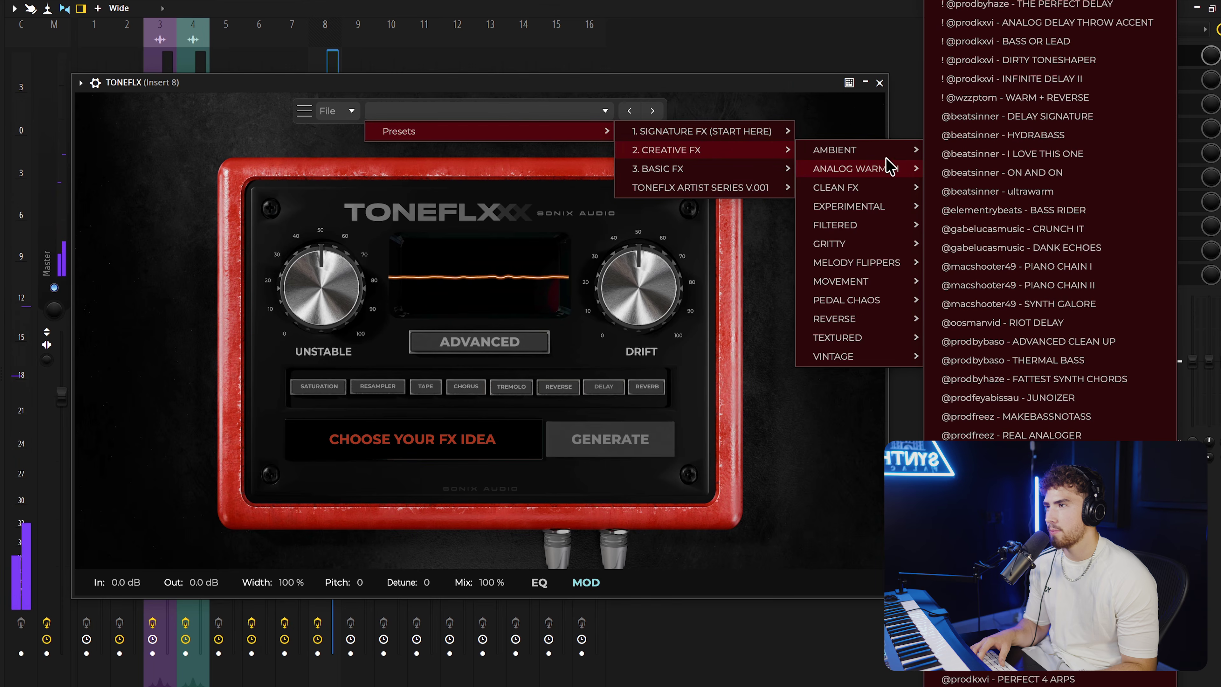
pyautogui.click(1008, 376)
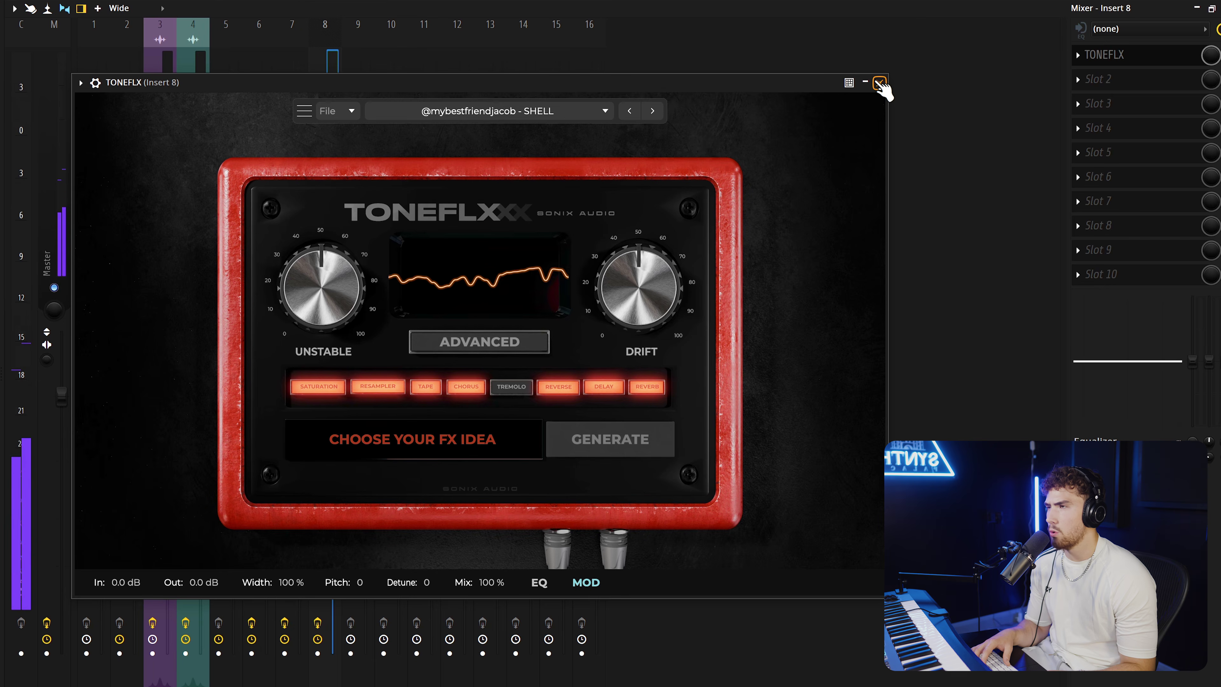
pyautogui.click(879, 84)
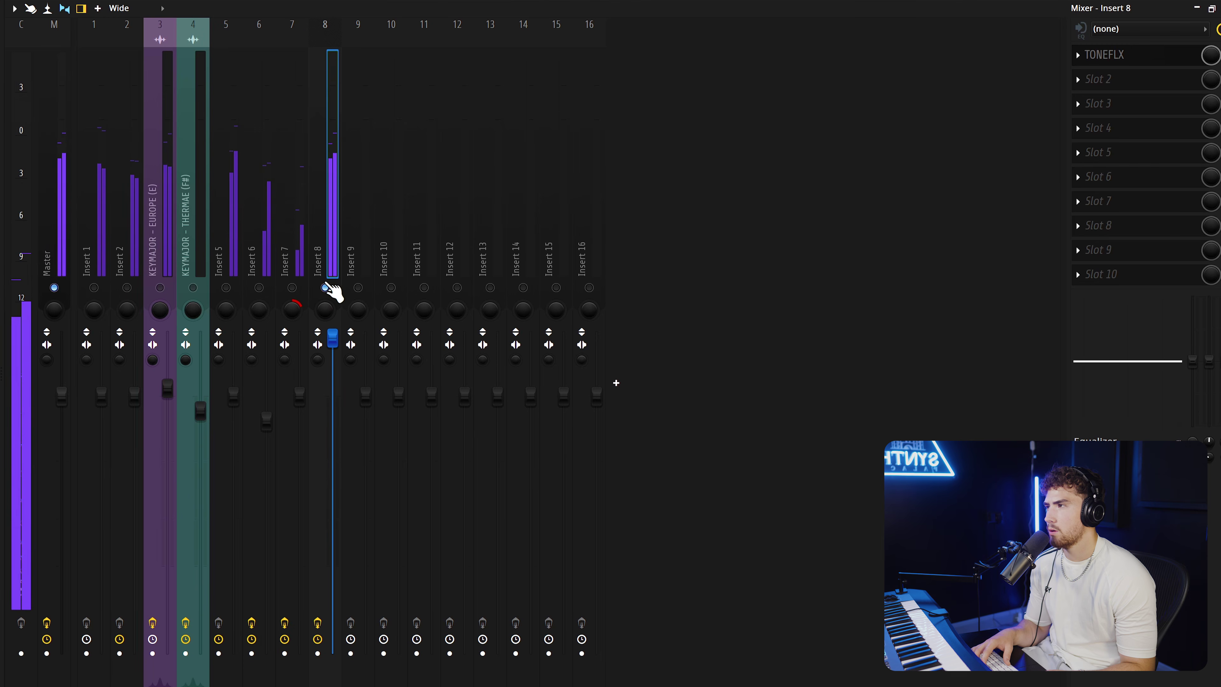
# Toggle the solo of mixer insert 8 to compare the pad with the full mix, and check its notes in the piano roll.
pyautogui.click(327, 288)
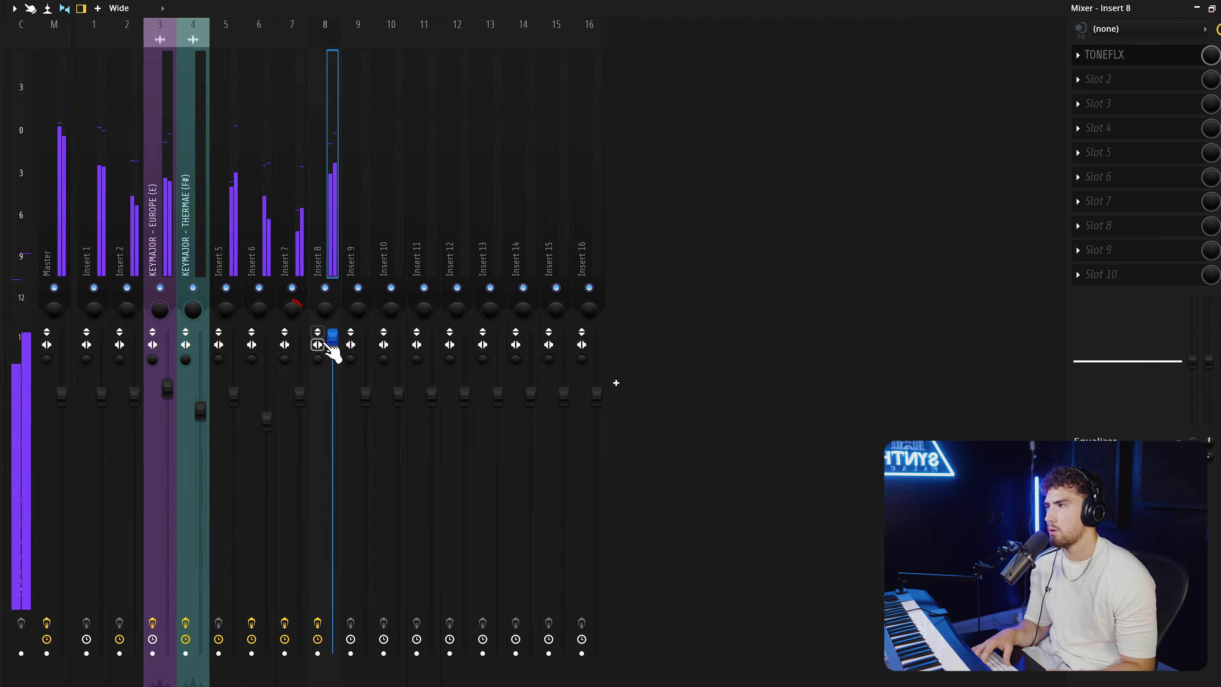
pyautogui.press('F7')
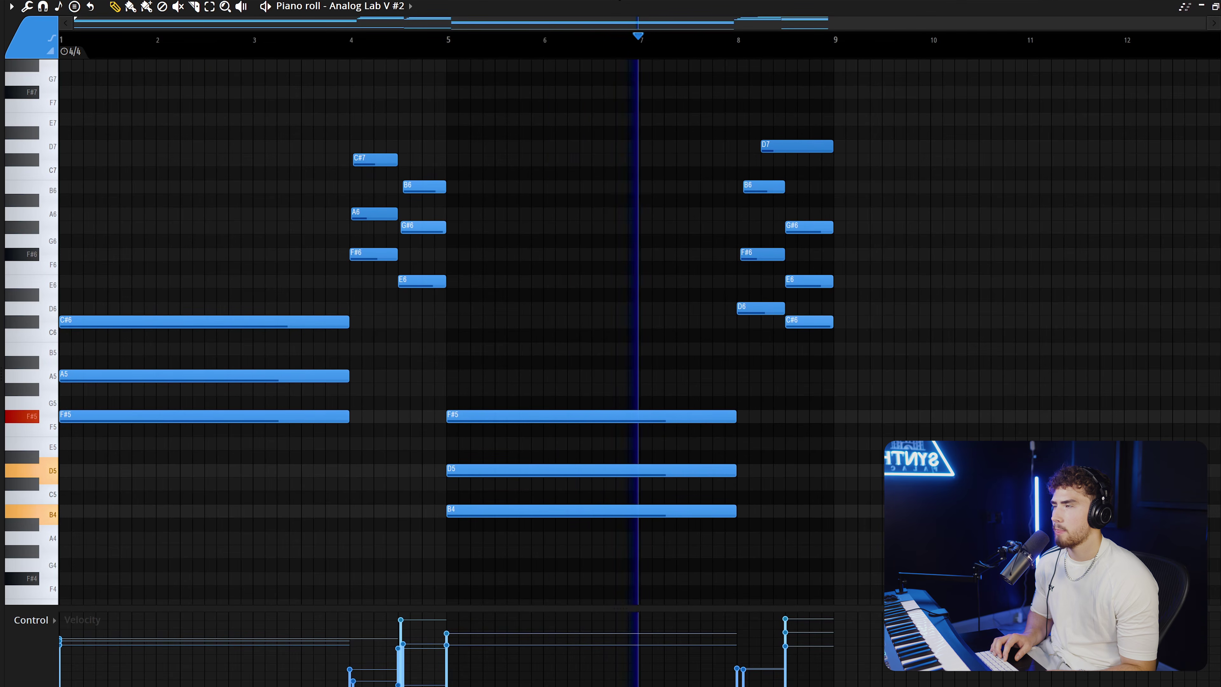
pyautogui.press('F9')
pyautogui.click(325, 288)
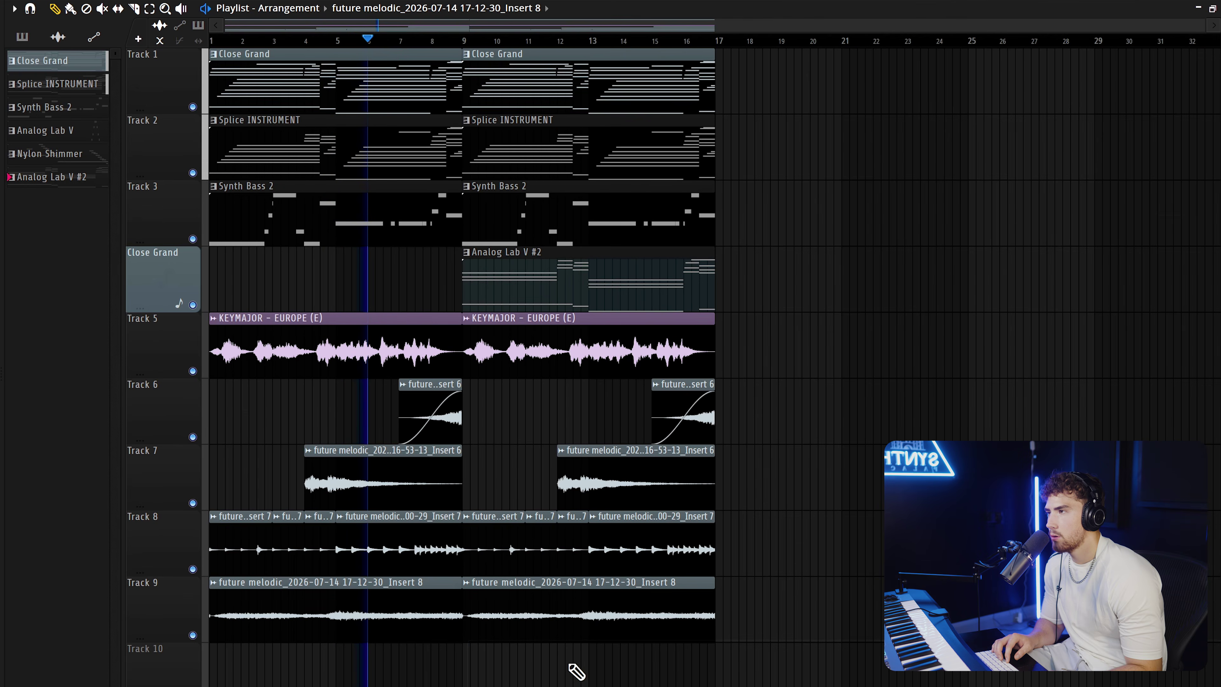
# Delete the repeated Insert 8 recording on Track 9 and the repeated KEYMAJOR - EUROPE (E) clip, both starting at bar 9.
pyautogui.rightClick(517, 618)
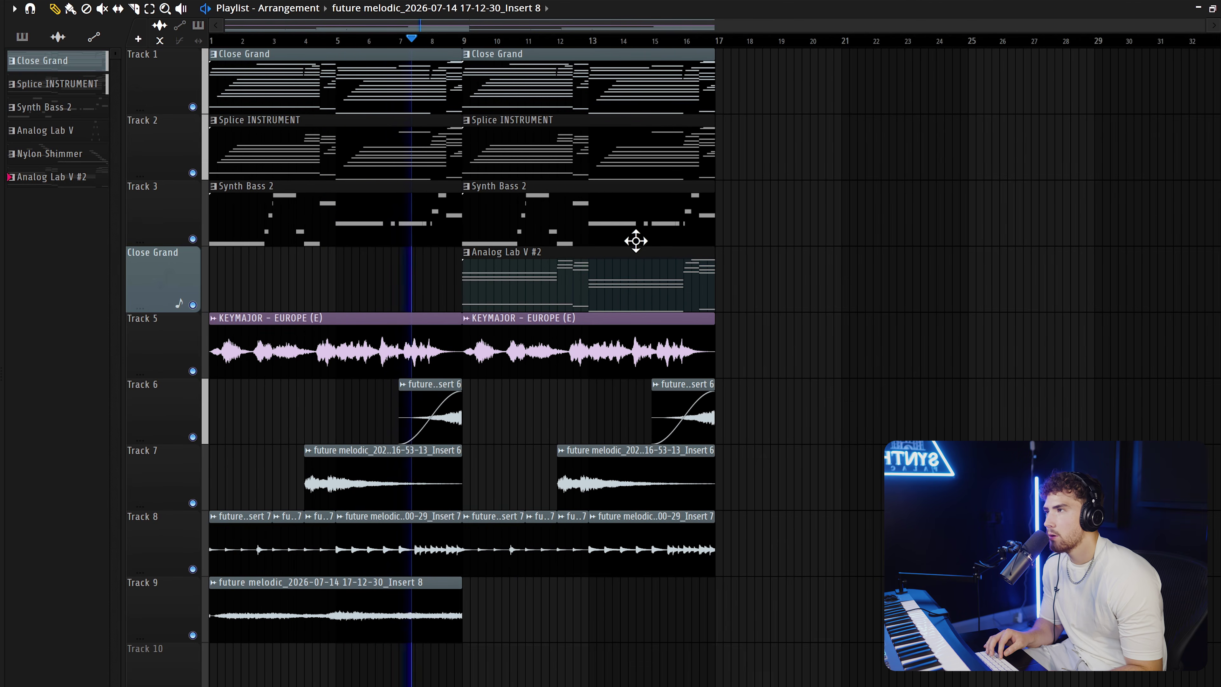
pyautogui.scroll(2, 473, 111)
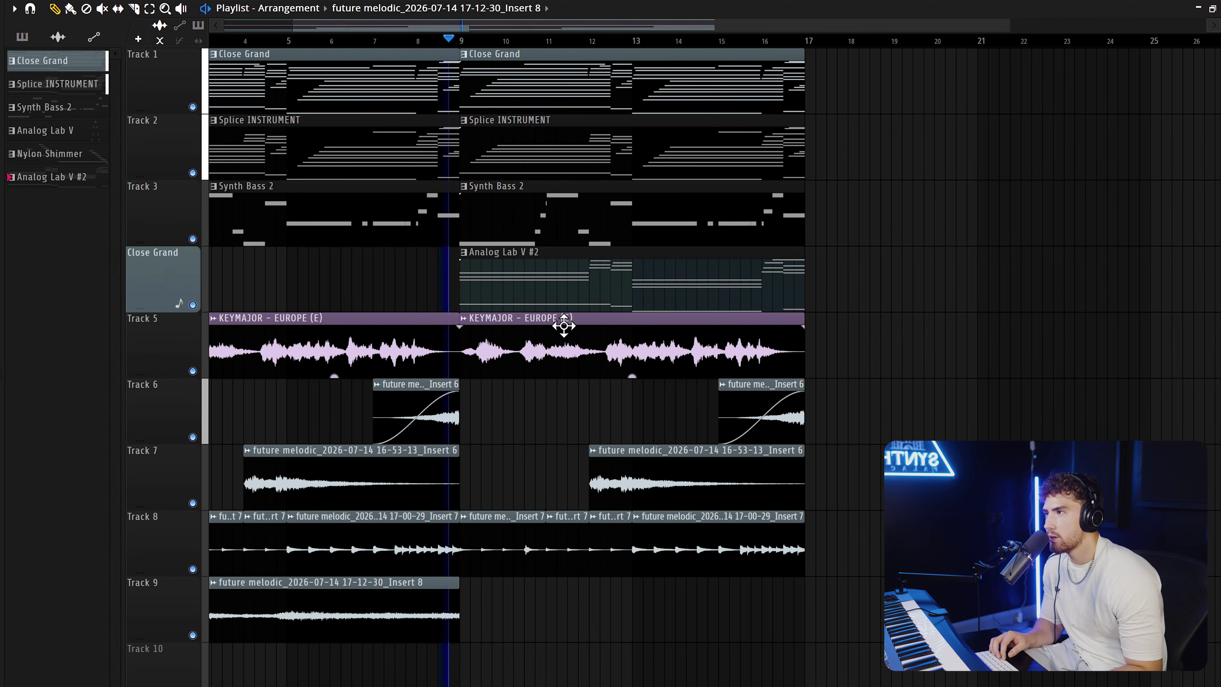
pyautogui.rightClick(564, 326)
pyautogui.scroll(-2, 759, 317)
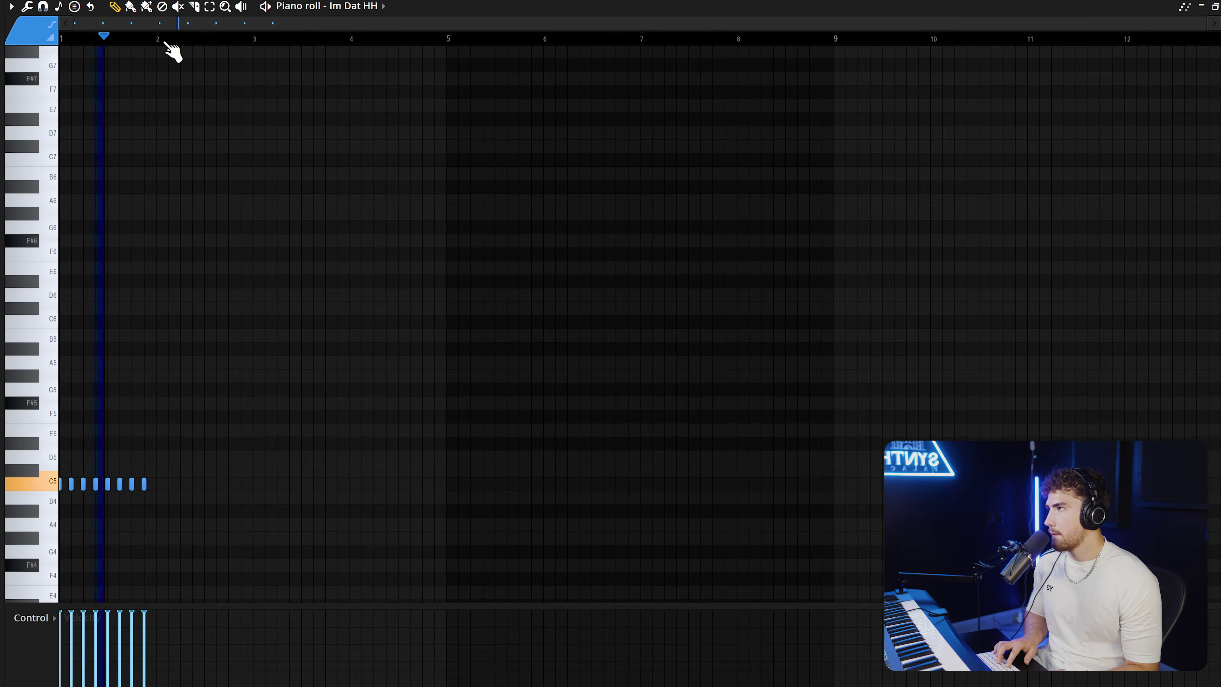
# Select the first bar of the Im Dat HH hi-hat pattern and duplicate it across the following bars.
pyautogui.moveTo(59, 38); pyautogui.dragTo(156, 39)
pyautogui.hotkey('ctrl', 'b')
pyautogui.hotkey('ctrl', 'b')
pyautogui.hotkey('ctrl', 'b')
pyautogui.hotkey('ctrl', 'b')
pyautogui.hotkey('ctrl', 'b')
pyautogui.hotkey('ctrl', 'b')
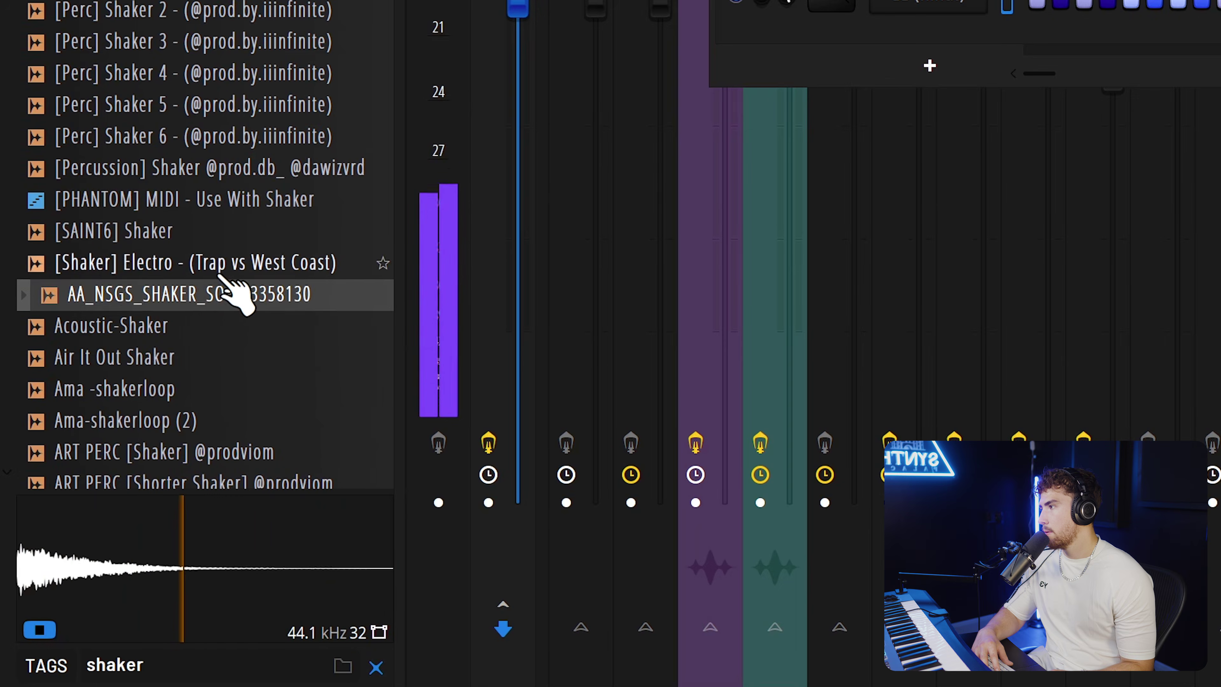
# Preview shaker samples, add [Shaker] Electro - (Trap vs West Coast) as a channel and give it the [ss] hh 1 channel's hi-hat pattern.
pyautogui.click(218, 232)
pyautogui.click(239, 263)
pyautogui.moveTo(239, 262); pyautogui.dragTo(311, 419)
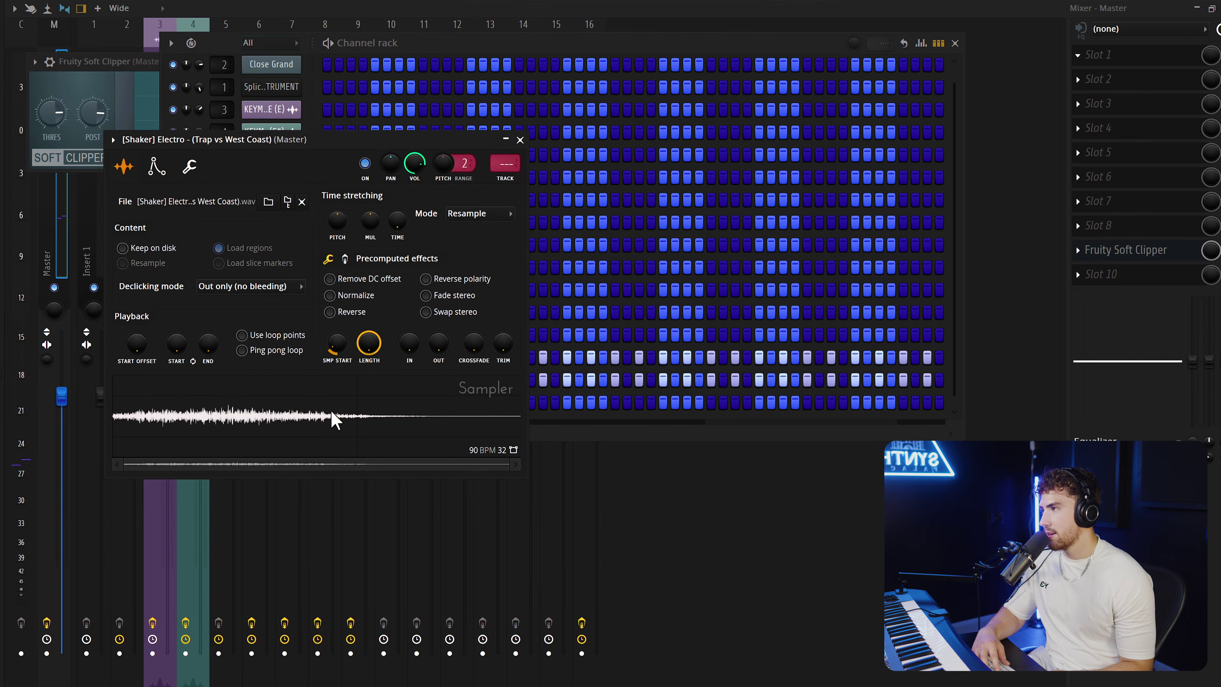
pyautogui.rightClick(287, 380)
pyautogui.click(474, 394)
pyautogui.rightClick(283, 402)
pyautogui.click(476, 428)
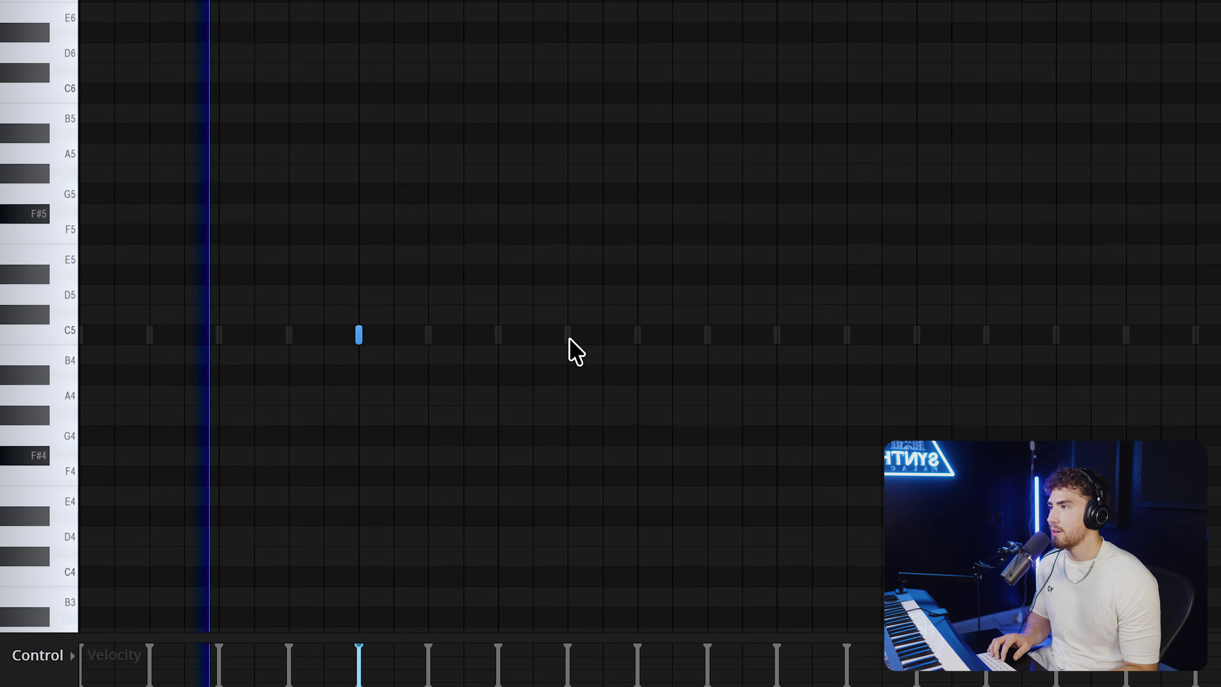
# Build the snare pattern by adding a bar 2 hit, duplicating the first two bars, adding a hit ending bar 4, and repeating all four bars.
pyautogui.click(909, 335)
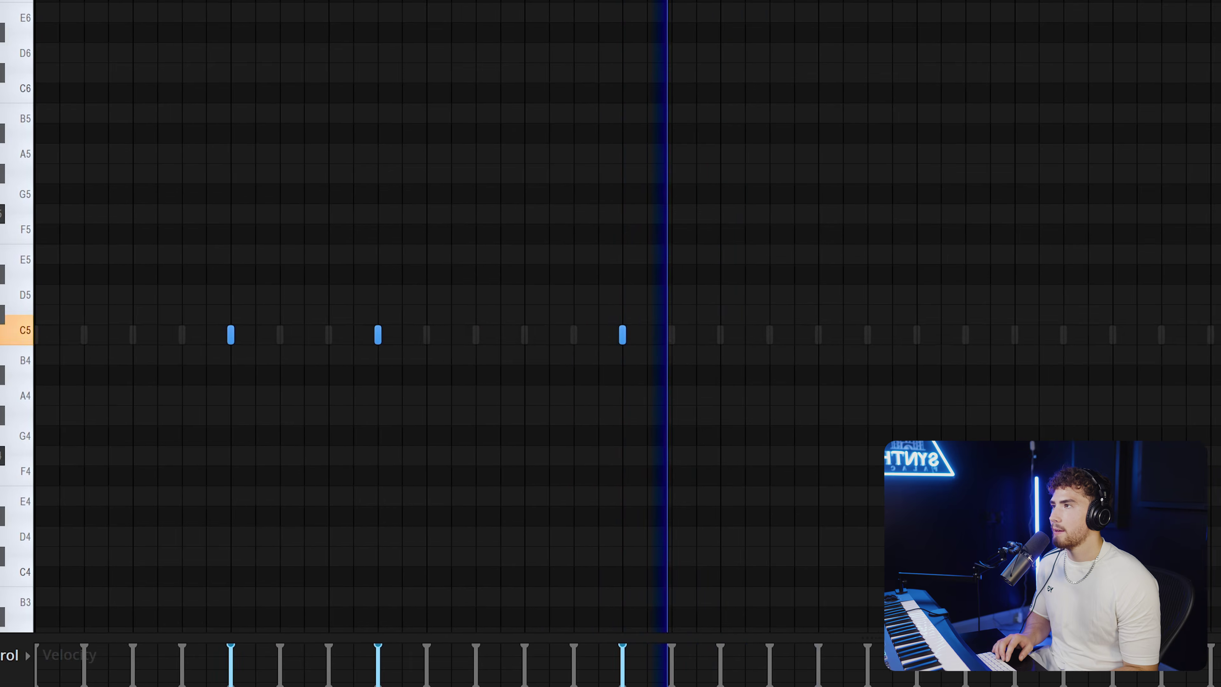
pyautogui.hotkey('ctrl', 'a')
pyautogui.hotkey('ctrl', 'b')
pyautogui.click(1055, 335)
pyautogui.hotkey('ctrl', 'a')
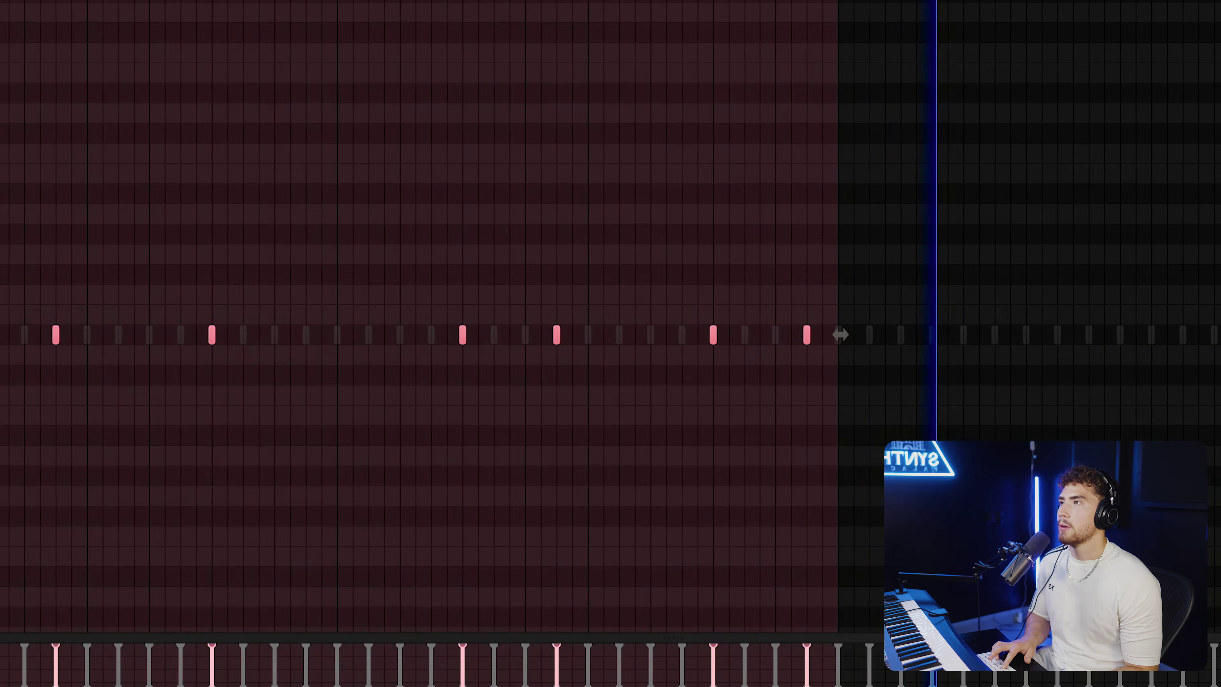
pyautogui.hotkey('ctrl', 'b')
pyautogui.click(678, 21)
pyautogui.scroll(5, 889, 375)
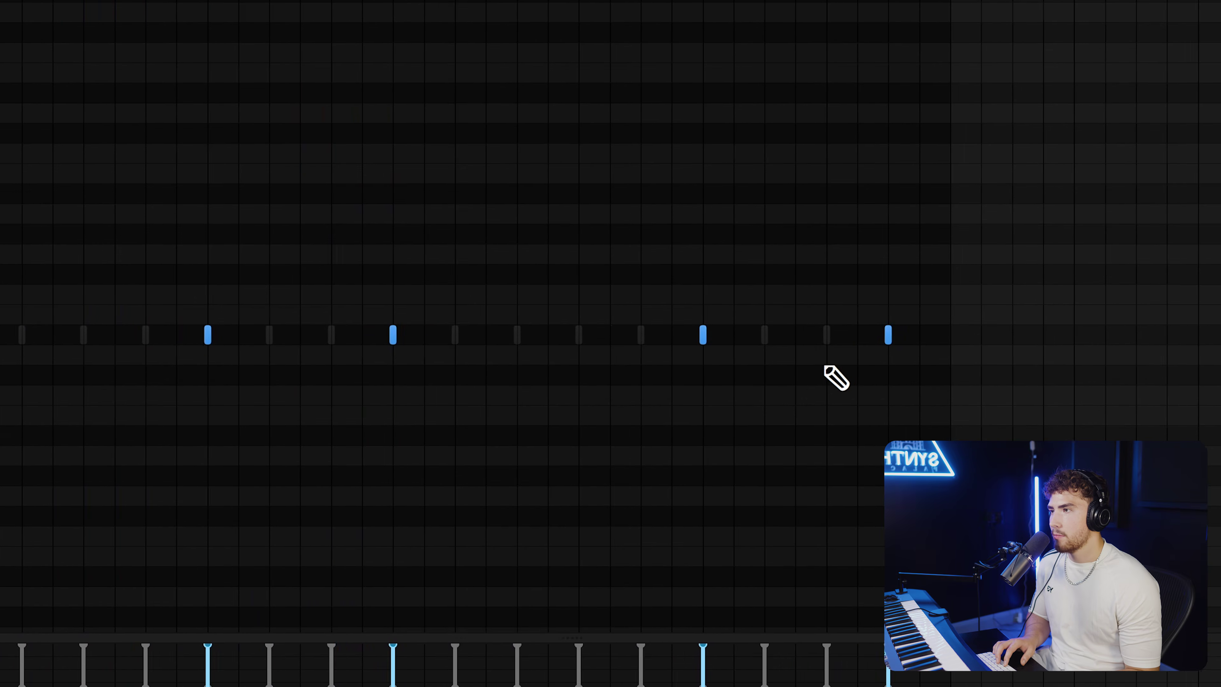
pyautogui.scroll(-5, 846, 337)
pyautogui.press('space')
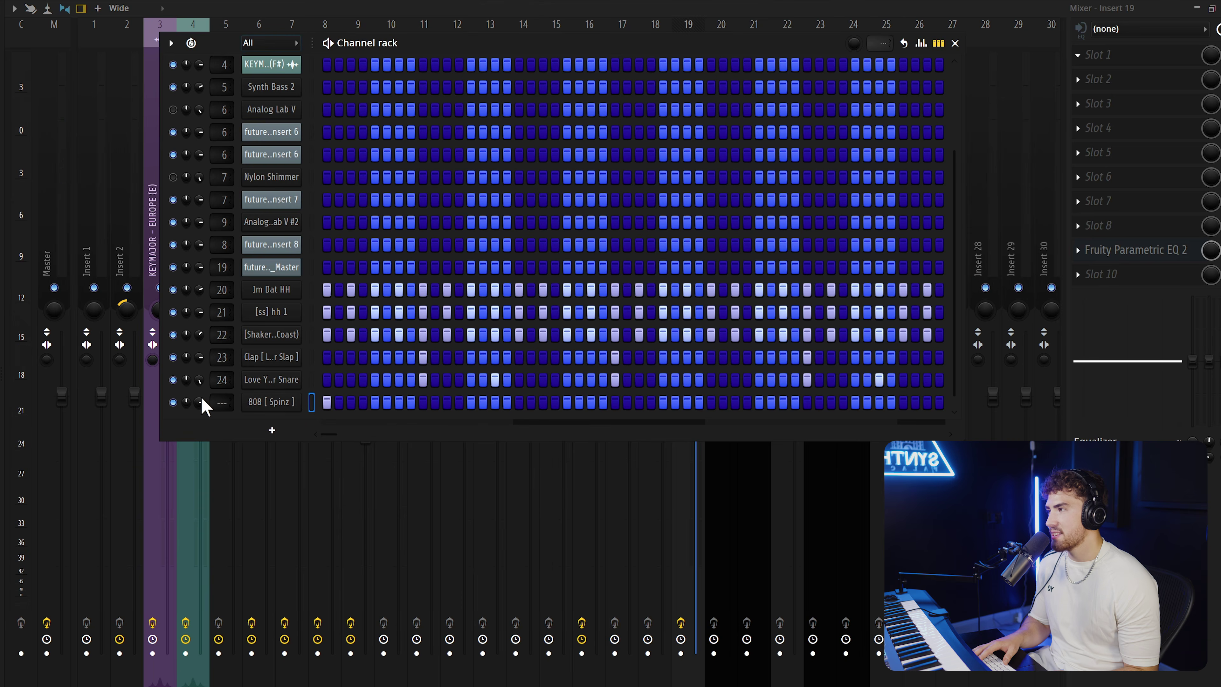
# Compose an eight-bar 808 [ Spinz ] line with F#5 and E5 notes in bars 1–4 and B4 and C#5 in bars 5–8.
pyautogui.press('F7')
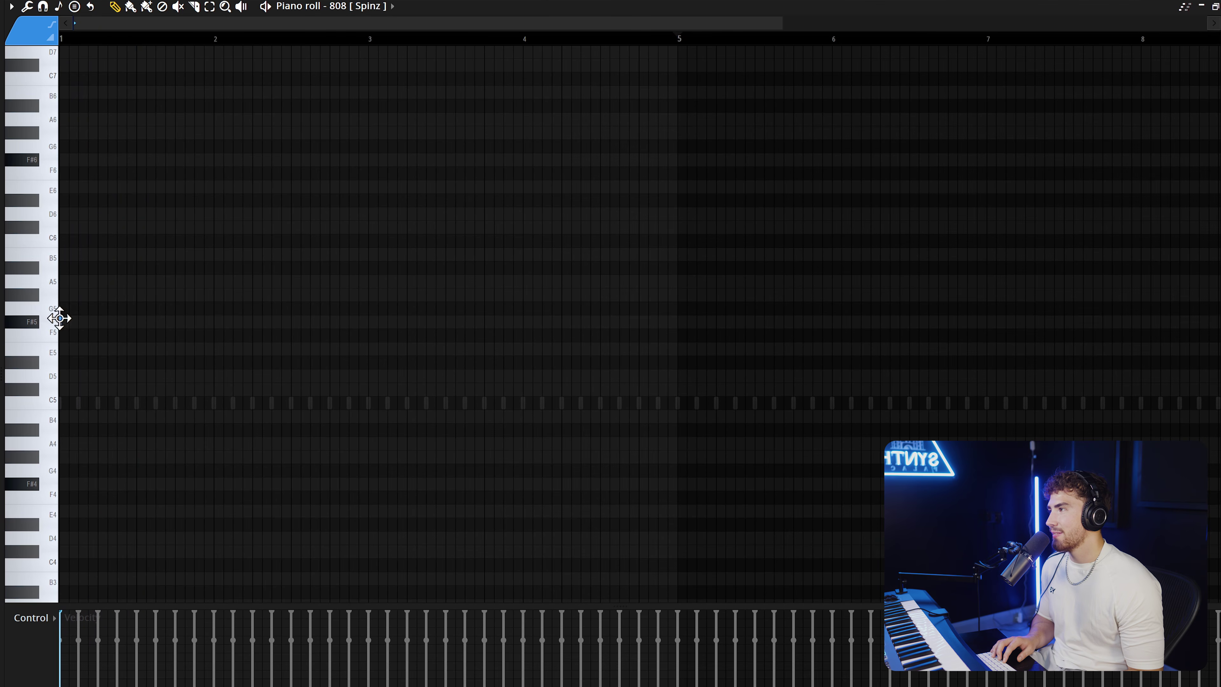
pyautogui.press('space')
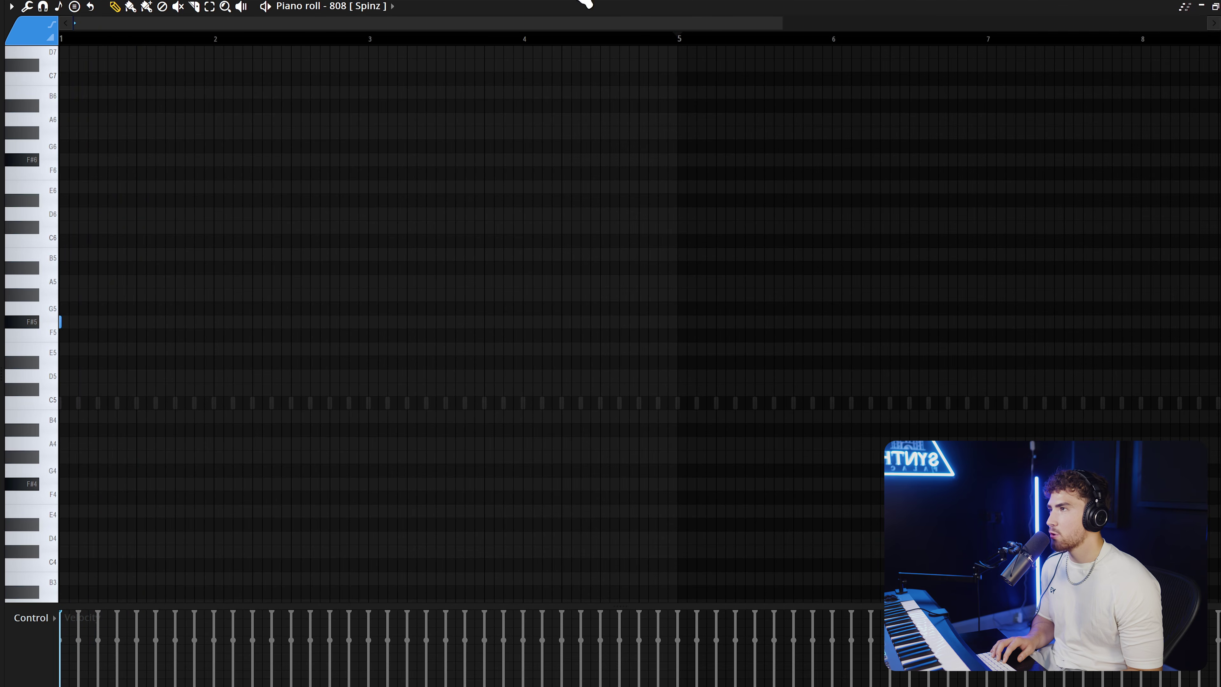
pyautogui.press('F6')
pyautogui.press('F6')
pyautogui.press('space')
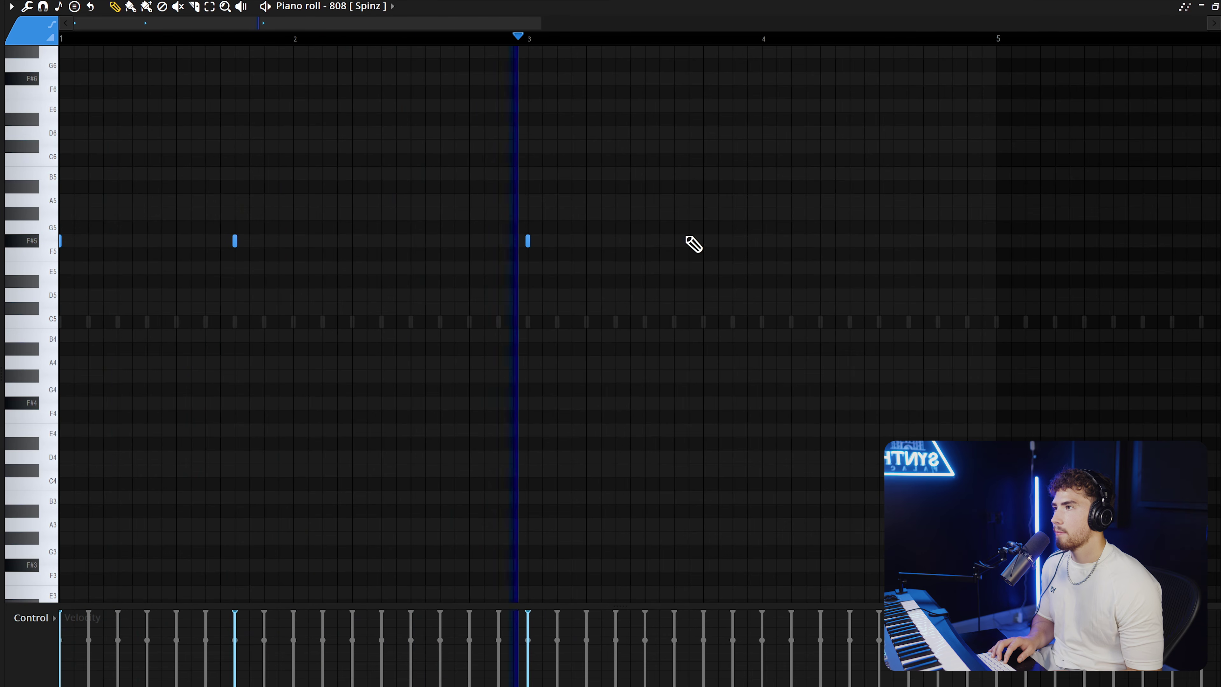
pyautogui.scroll(-3, 749, 349)
pyautogui.scroll(-2, 606, 346)
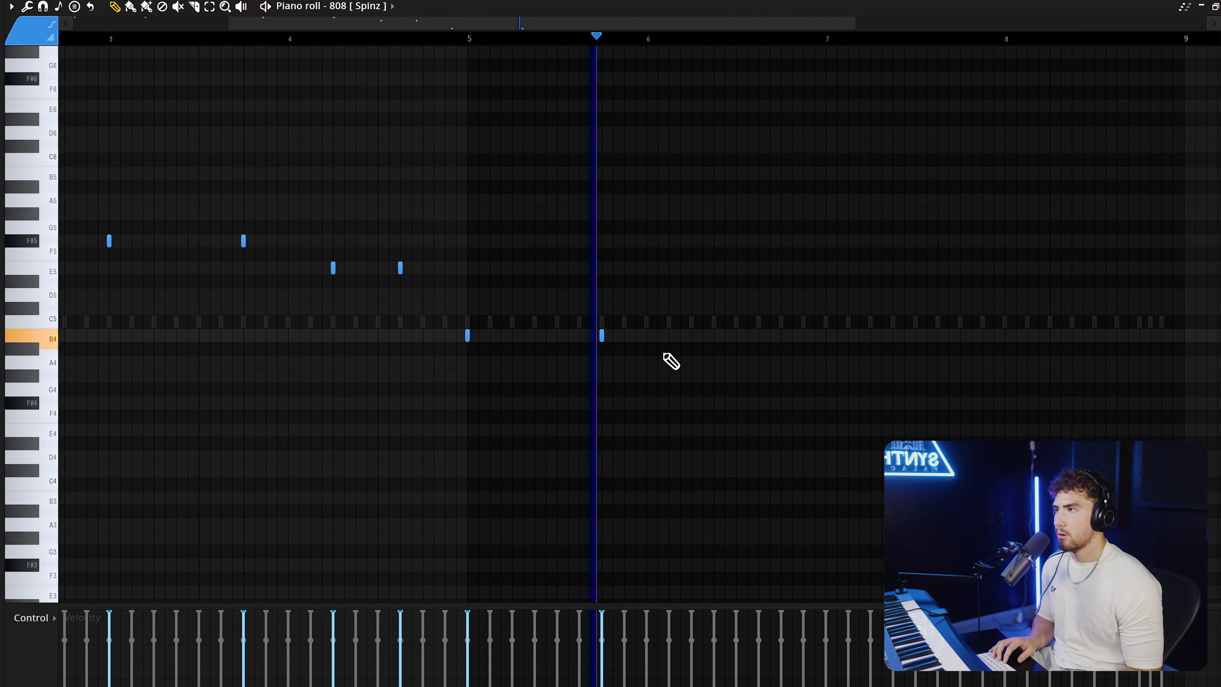
pyautogui.scroll(3, 749, 321)
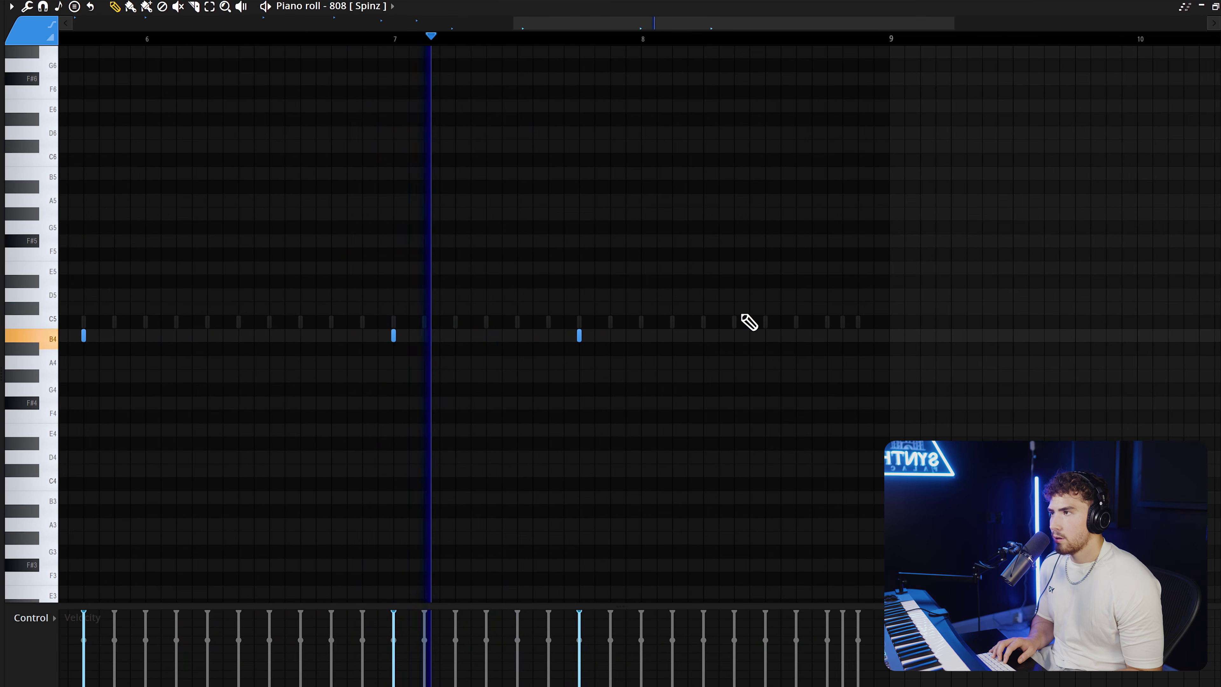
pyautogui.scroll(-2, 793, 322)
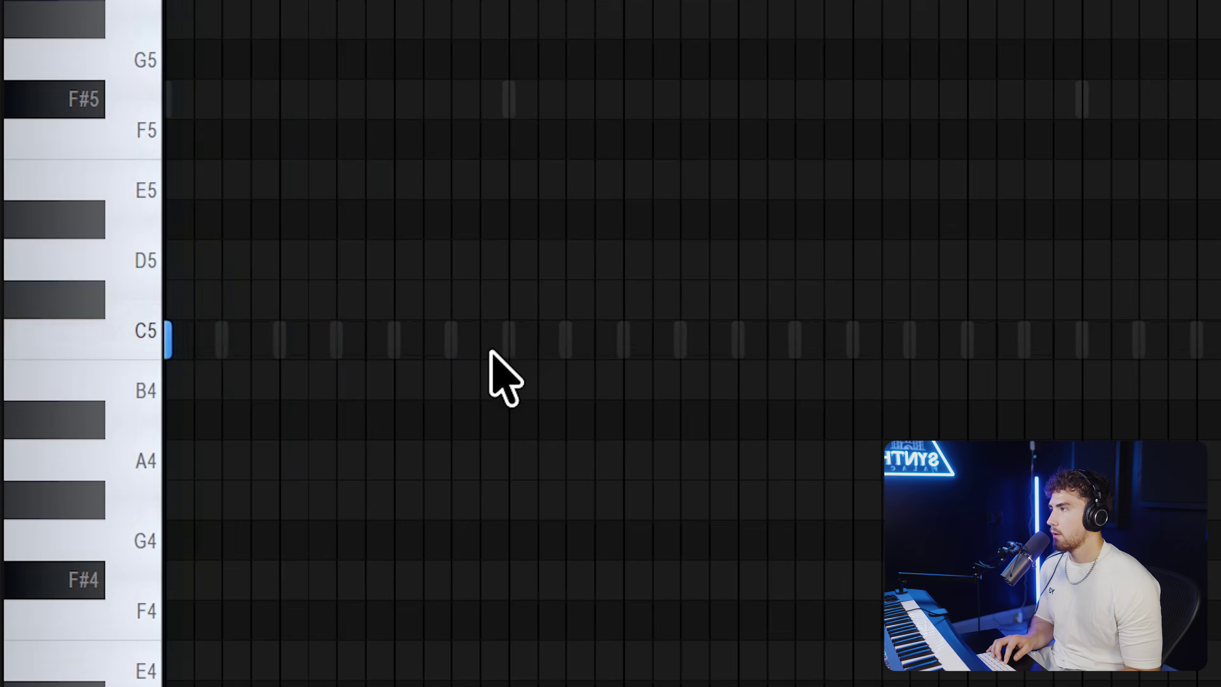
# Add Love You Better Kick hits on C5 that follow the 808 rhythm across all eight bars.
pyautogui.click(508, 340)
pyautogui.click(700, 340)
pyautogui.click(682, 346)
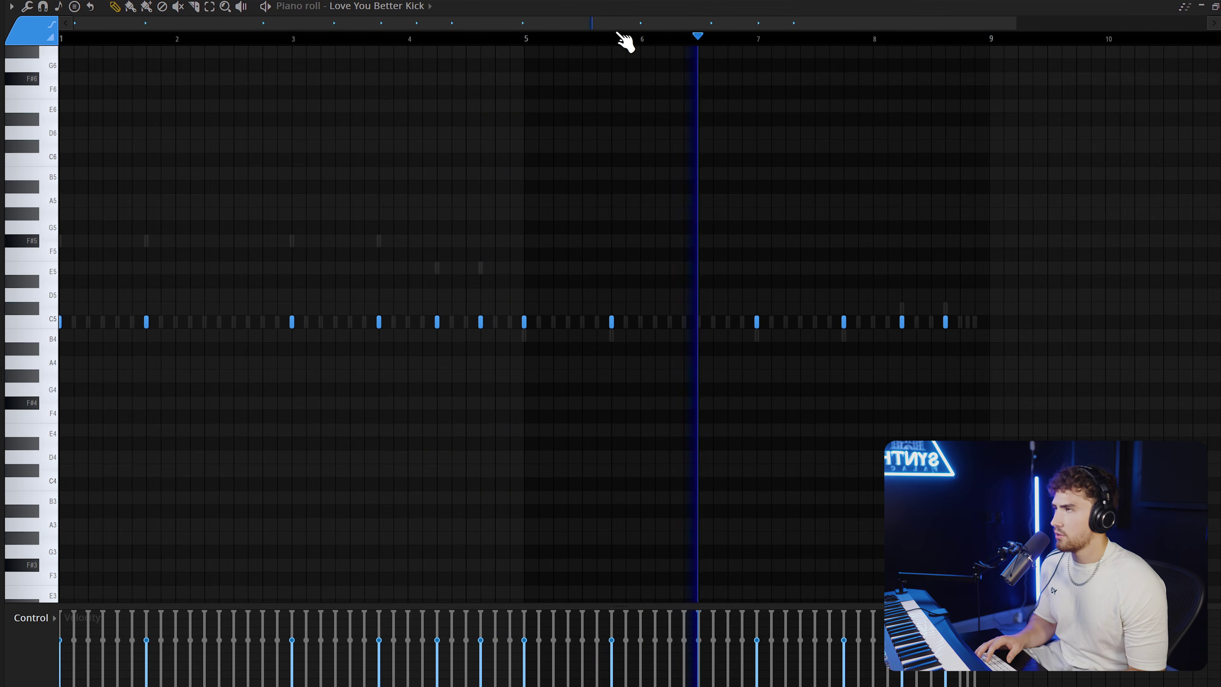
# Paint 1/6-step rolls into the Im Dat HH pattern, on C#5 in bars 1 and 5 and on A#4 in bars 4 and 8.
pyautogui.press('F6')
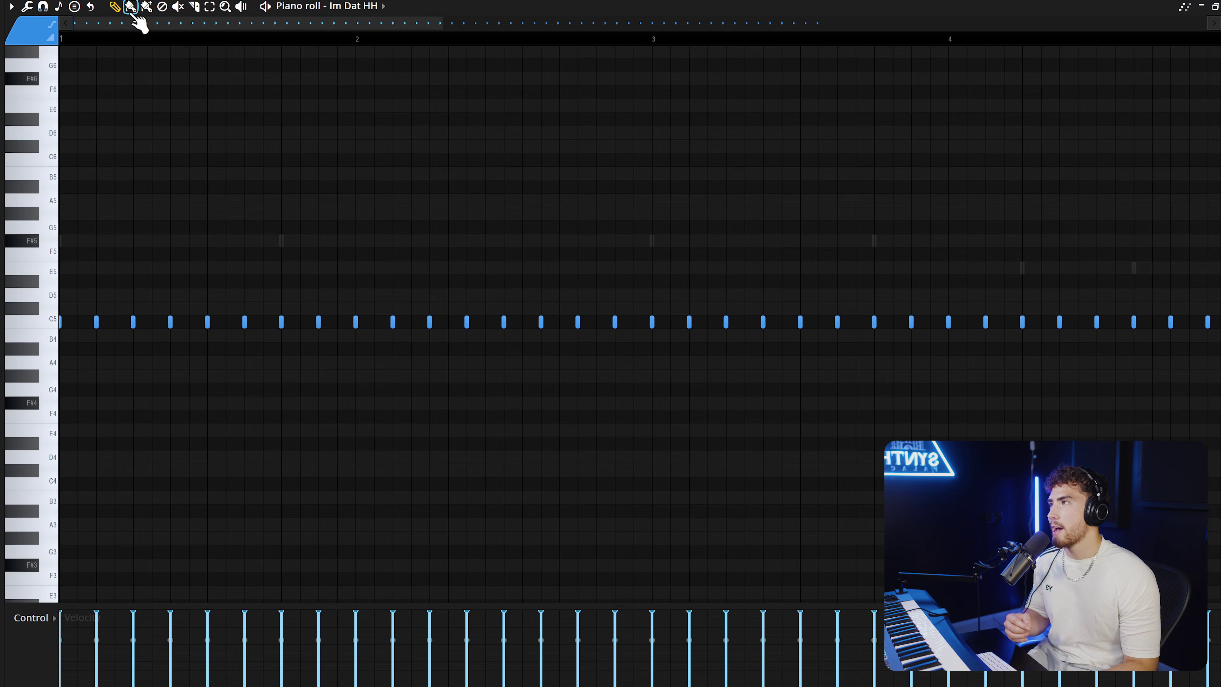
pyautogui.click(43, 6)
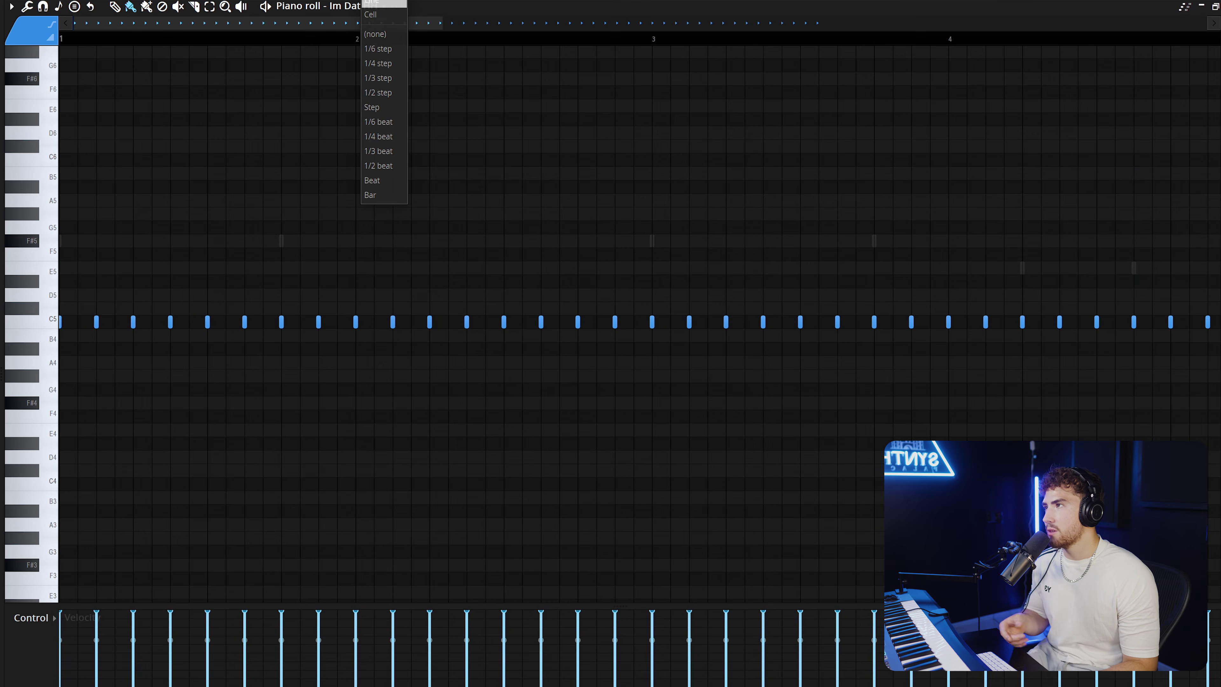
pyautogui.click(393, 67)
pyautogui.scroll(2, 46, 317)
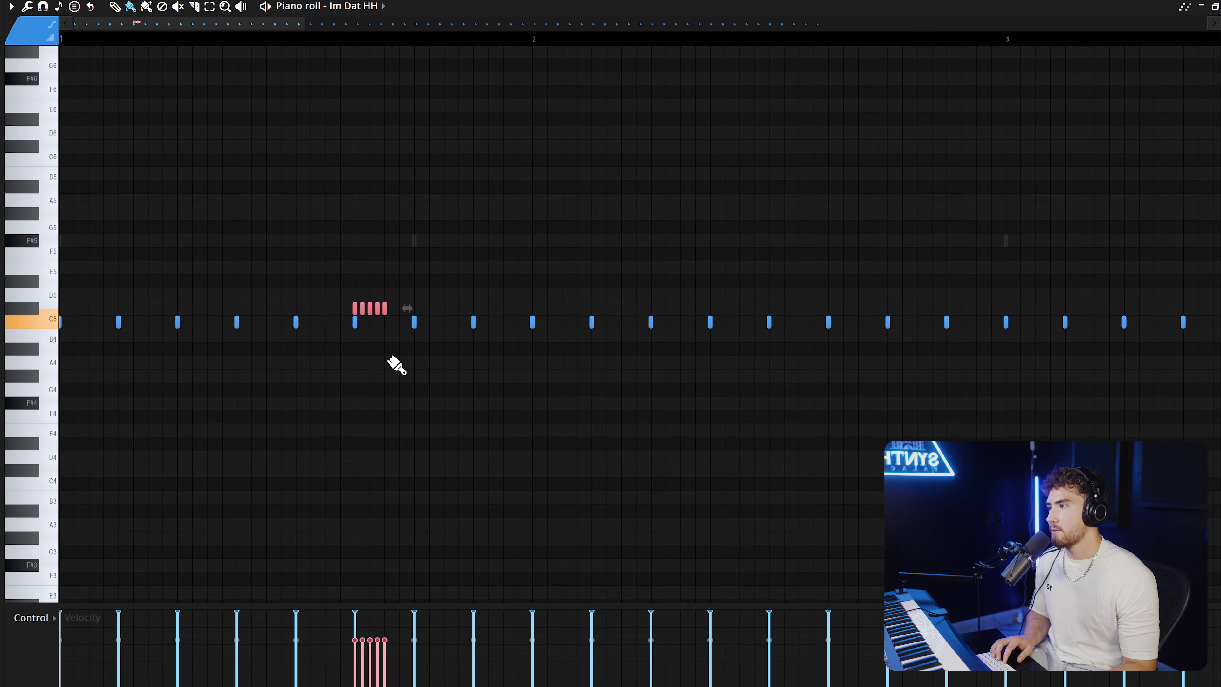
pyautogui.click(555, 391)
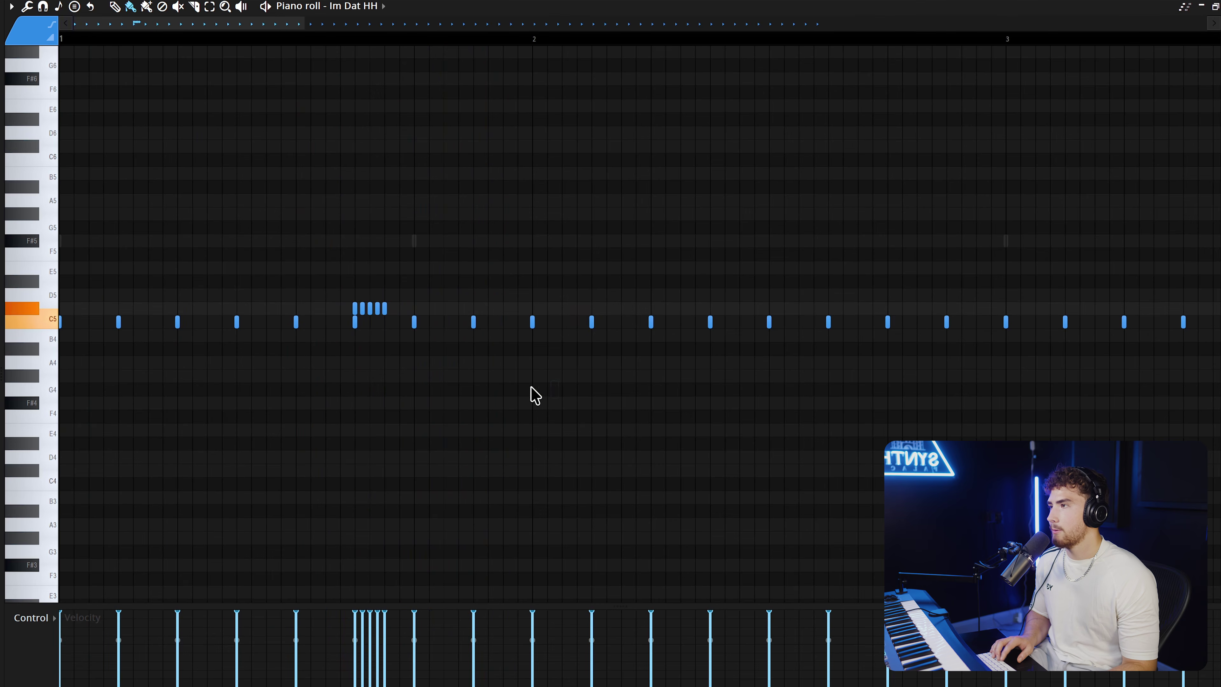
pyautogui.click(382, 7)
pyautogui.click(396, 48)
pyautogui.scroll(-3, 456, 340)
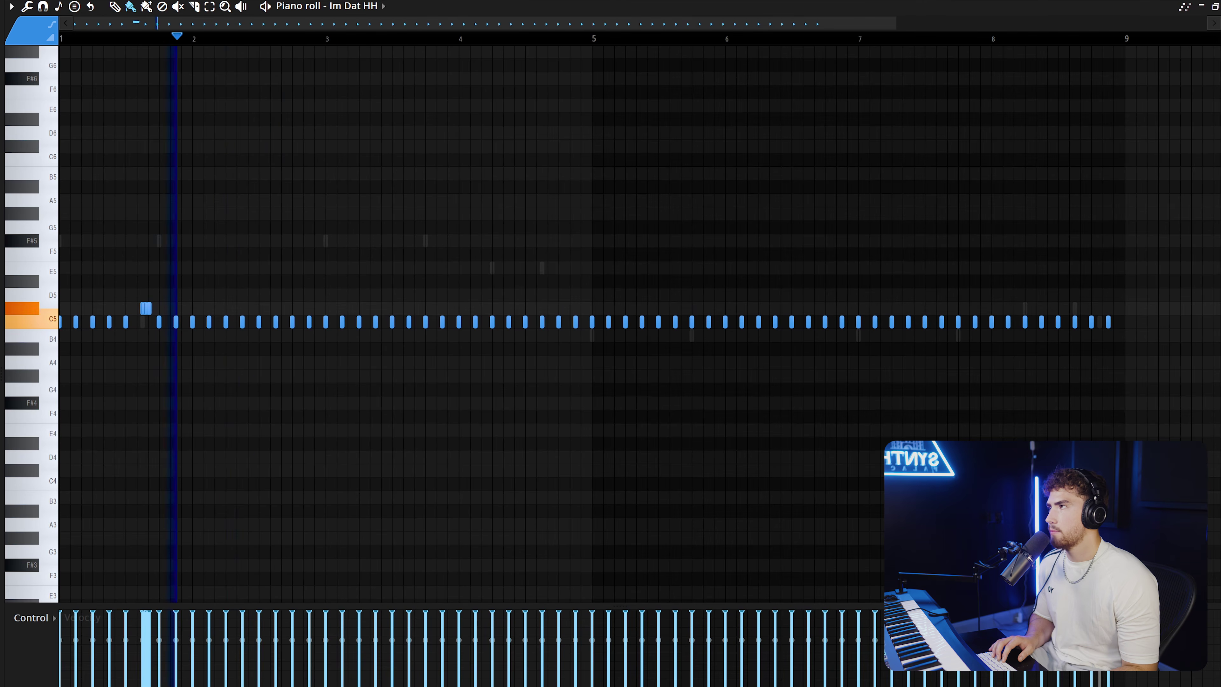
pyautogui.scroll(4, 513, 344)
pyautogui.scroll(1, 517, 343)
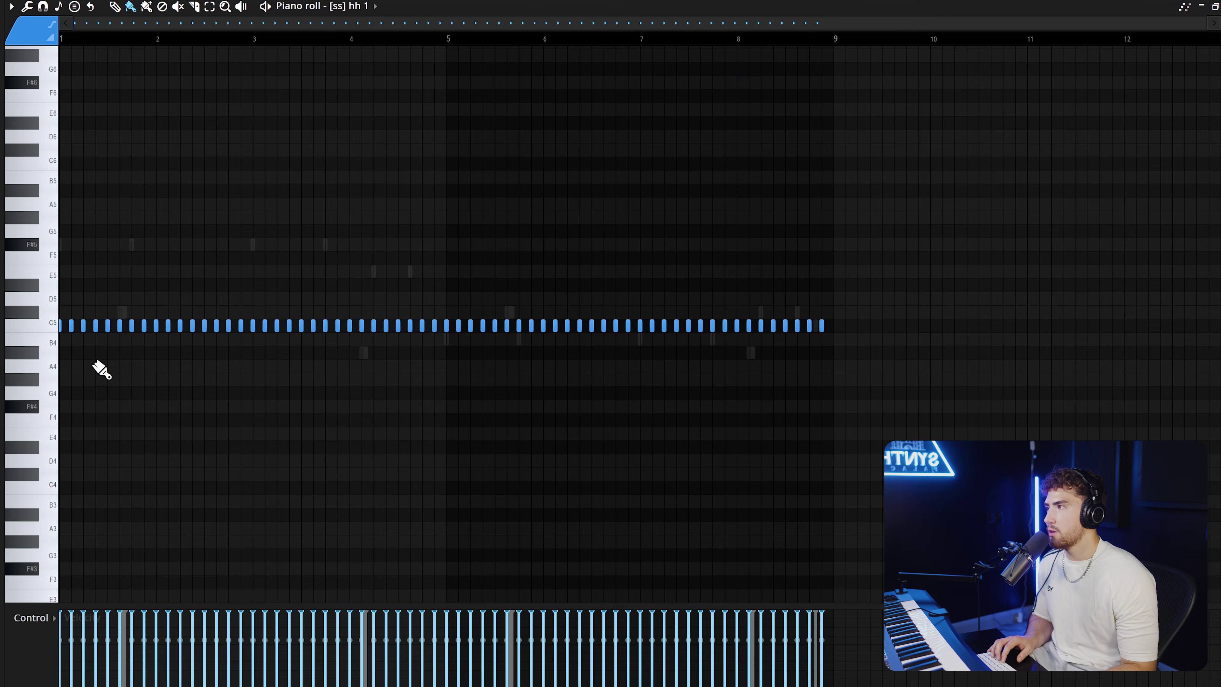
# Paint rolls into the [ss] hh 1 pattern on C5 in bar 2, B4 in bar 3 and A#4 in bar 4.
pyautogui.scroll(4, 38, 368)
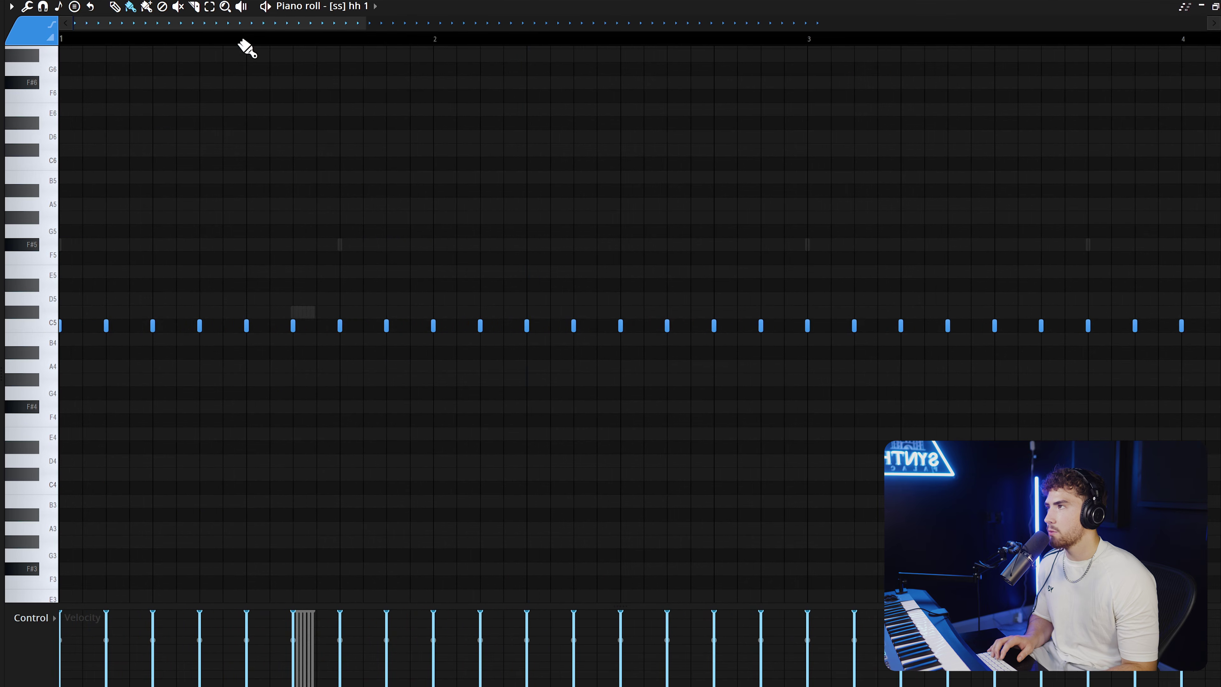
pyautogui.scroll(1, 721, 332)
pyautogui.moveTo(717, 326); pyautogui.dragTo(760, 328)
pyautogui.press('space')
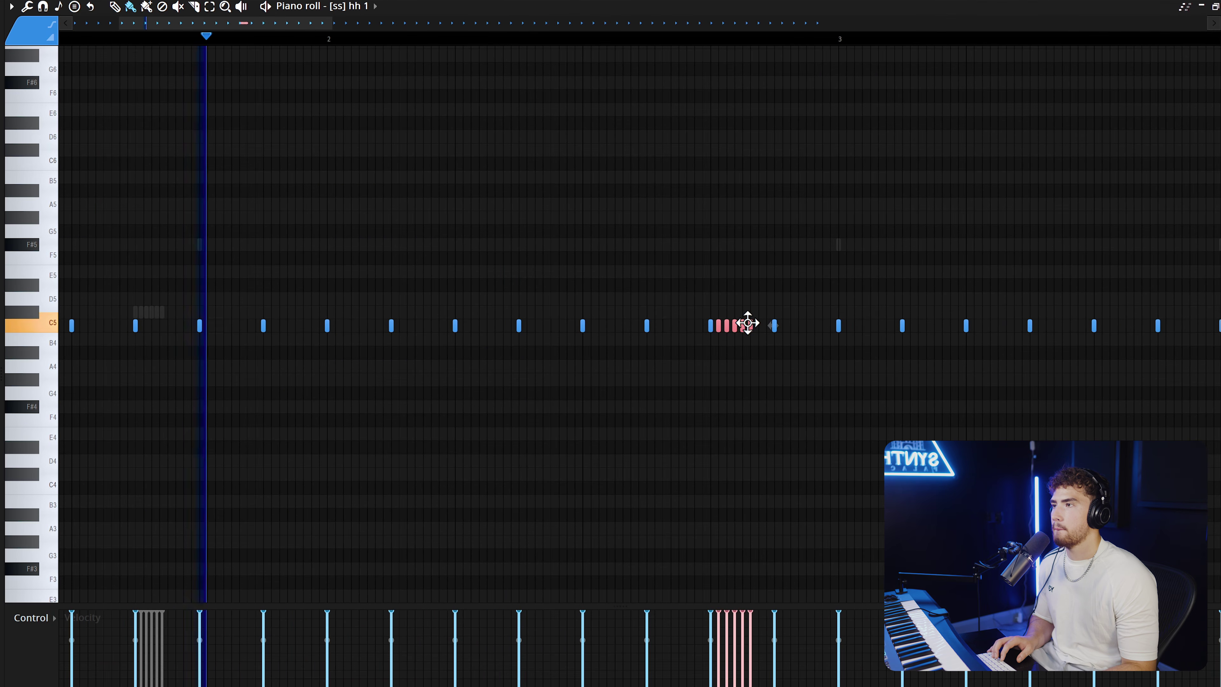
pyautogui.hscroll(3, 755, 351)
pyautogui.click(375, 6)
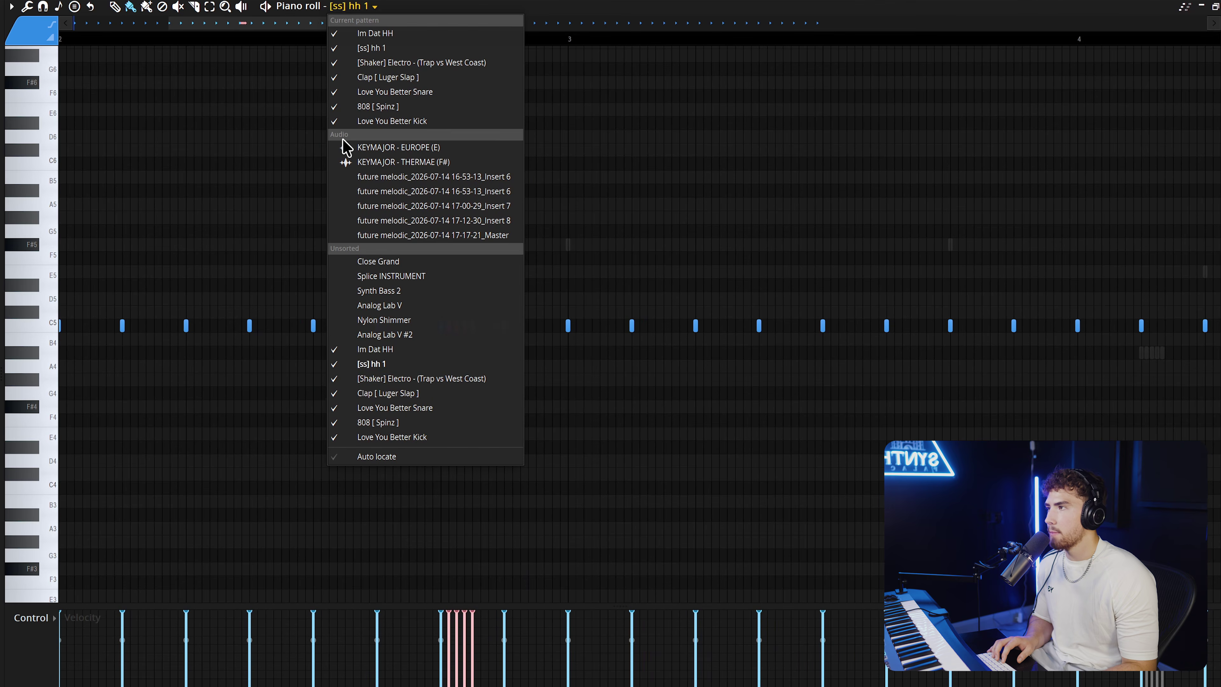
pyautogui.click(389, 379)
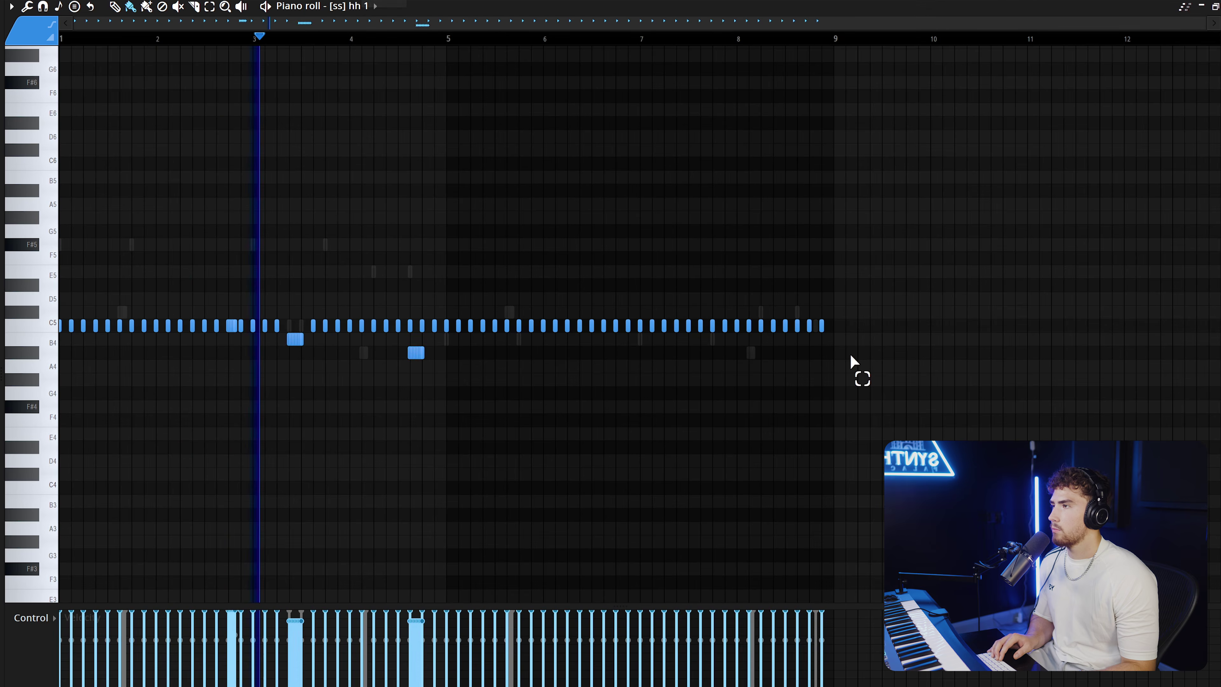
# Replace bars 5–8 of the [ss] hh 1 pattern with a duplicate of bars 1–4, including the rolls.
pyautogui.moveTo(850, 356); pyautogui.dragTo(447, 225)
pyautogui.hotkey('ctrl', 'b')
pyautogui.hotkey('ctrl', 'd')
pyautogui.scroll(3, 518, 327)
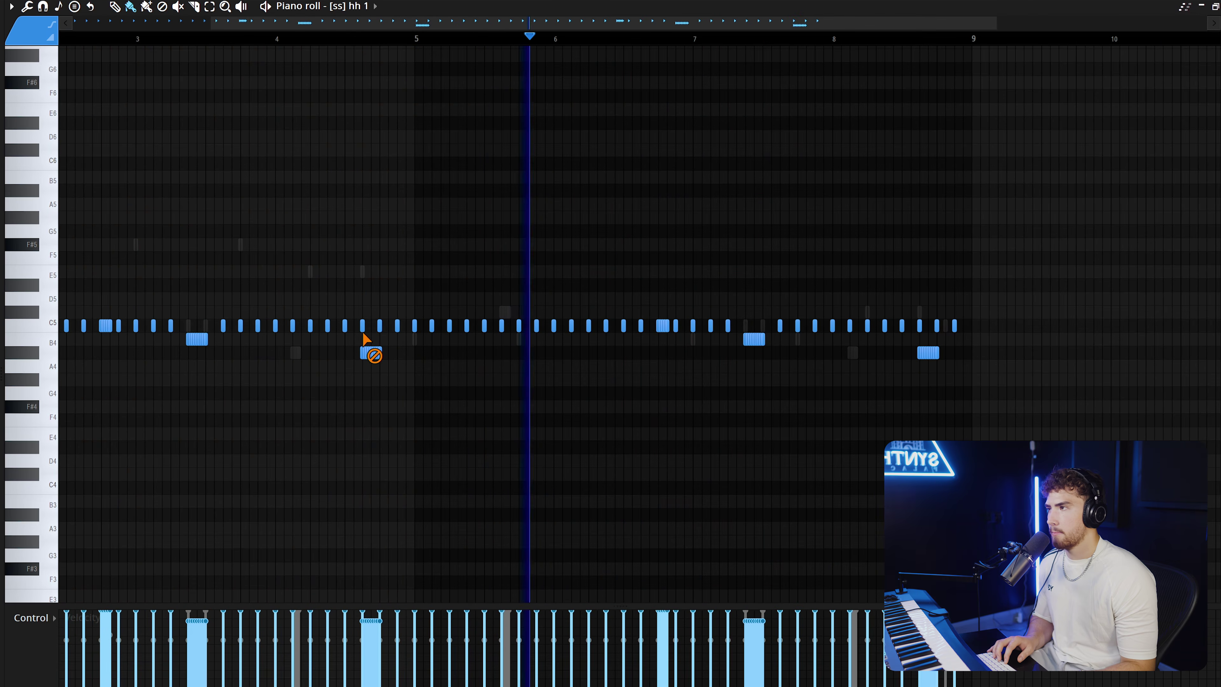
pyautogui.scroll(3, 940, 373)
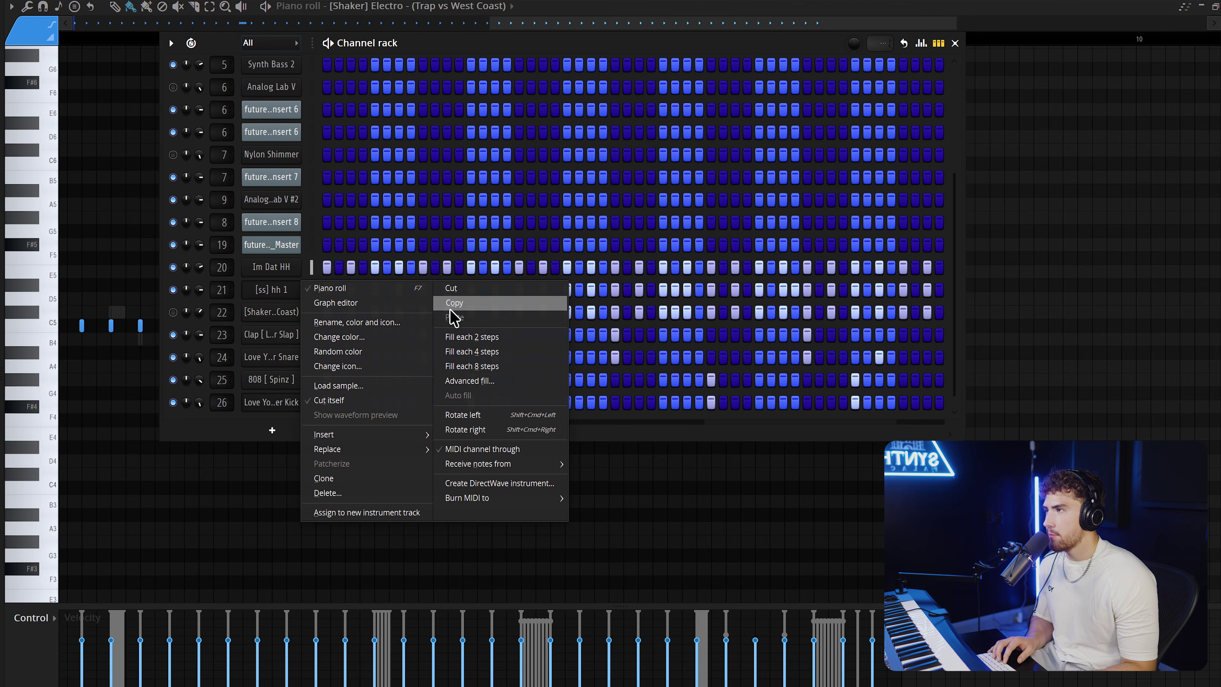
# Copy the [ss] hh 1 channel's note pattern and paste it into the [Shaker] Electro - (Trap vs West Coast) channel.
pyautogui.click(453, 302)
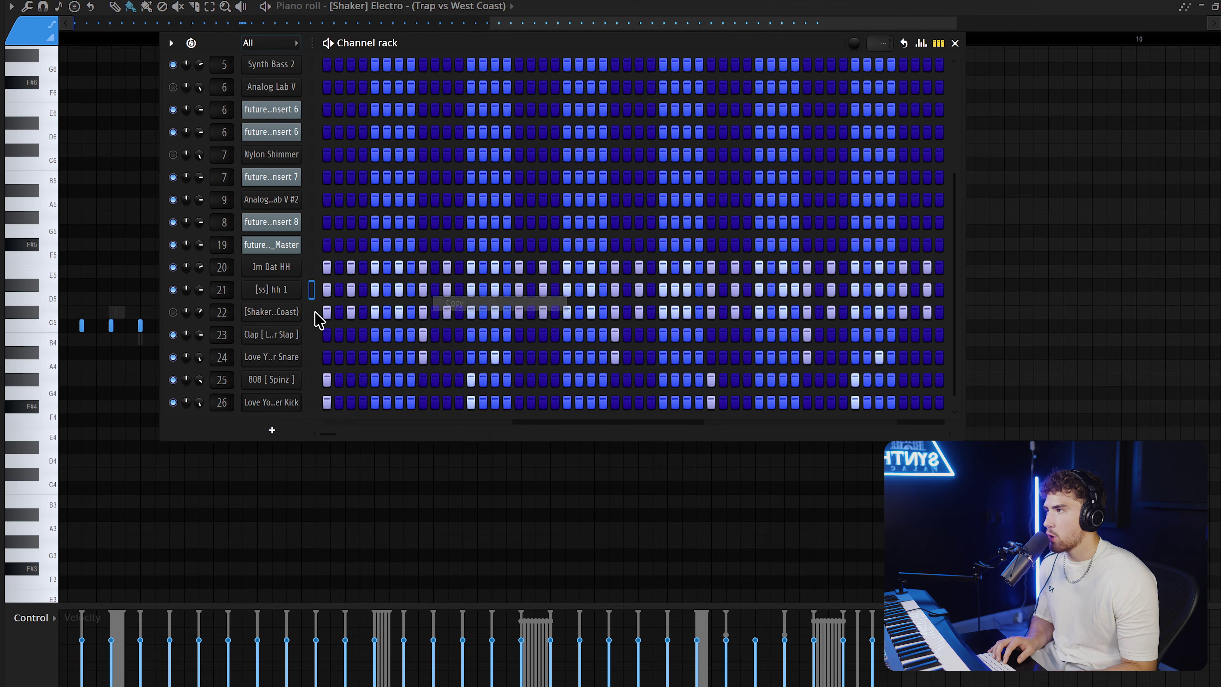
pyautogui.rightClick(271, 311)
pyautogui.click(455, 340)
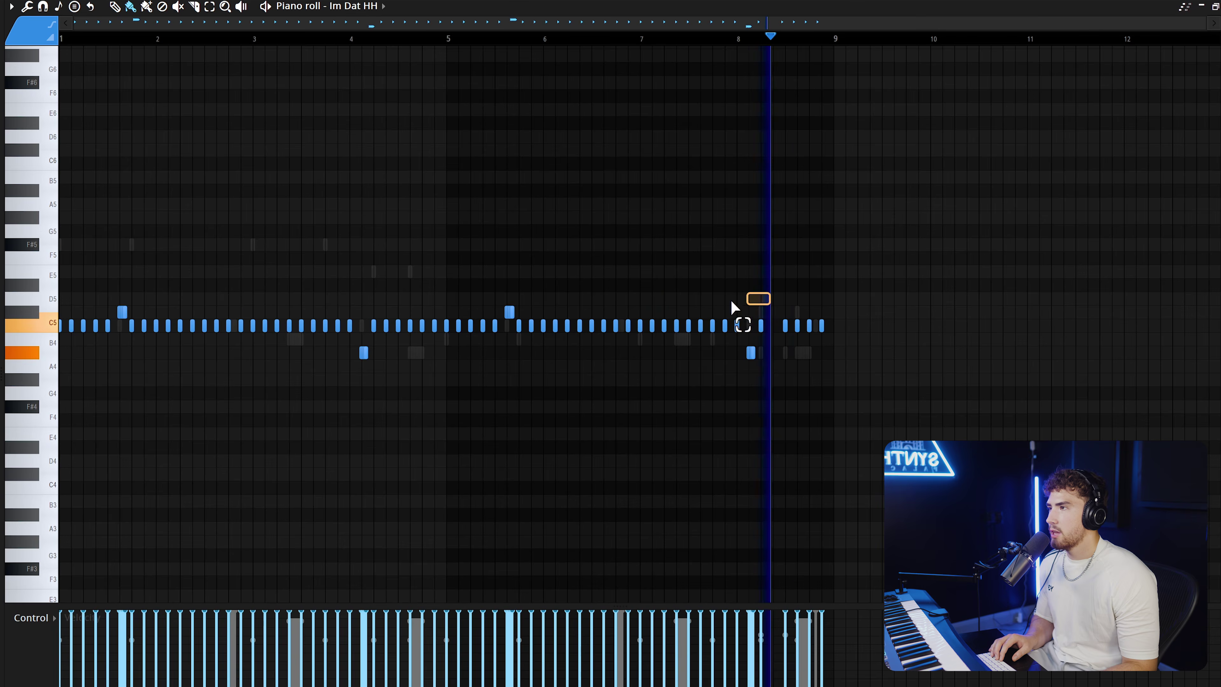
# Pan the Im Dat HH rolls in opposite directions, the bar 1 roll to one side and the bar 4 roll to the other.
pyautogui.moveTo(745, 303); pyautogui.dragTo(284, 282)
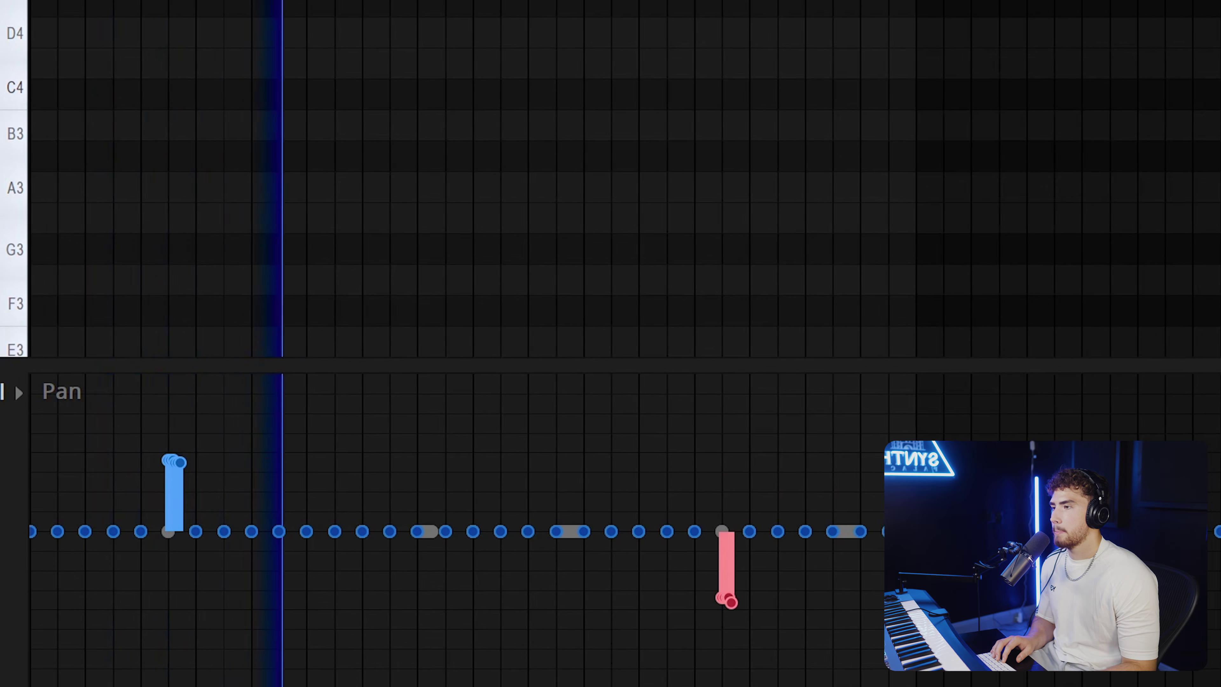
pyautogui.hotkey('ctrl', 'd')
pyautogui.click(30, 618)
pyautogui.click(47, 659)
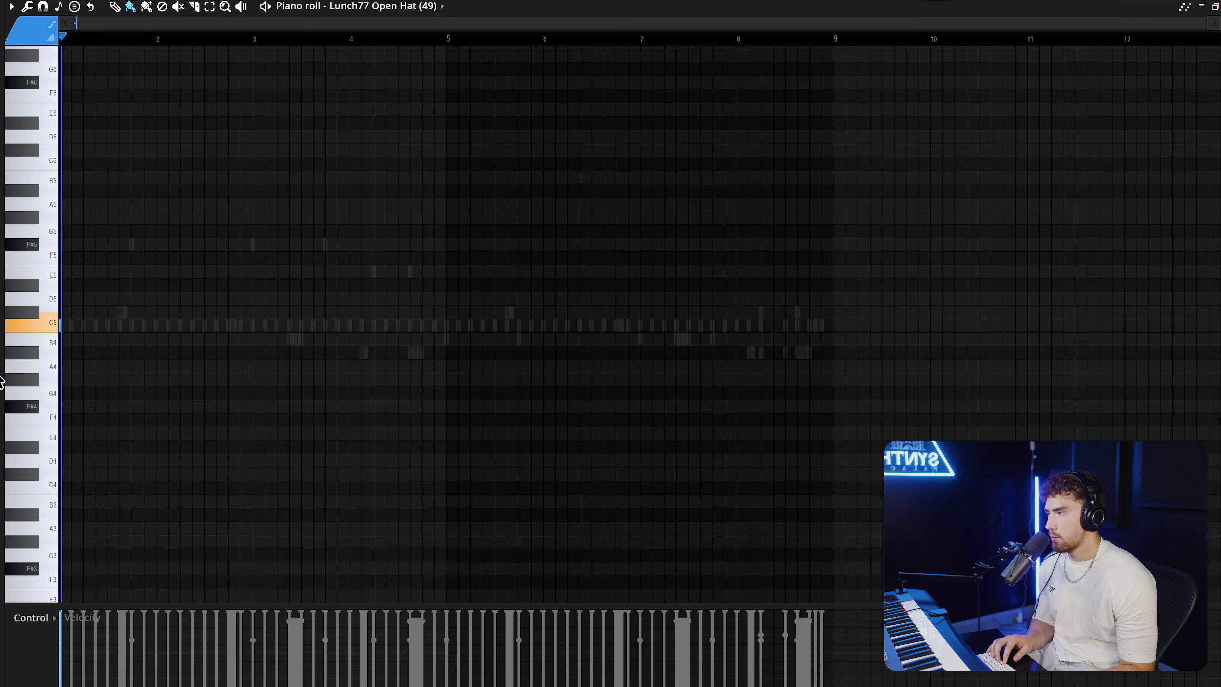
pyautogui.press('space')
pyautogui.click(455, 41)
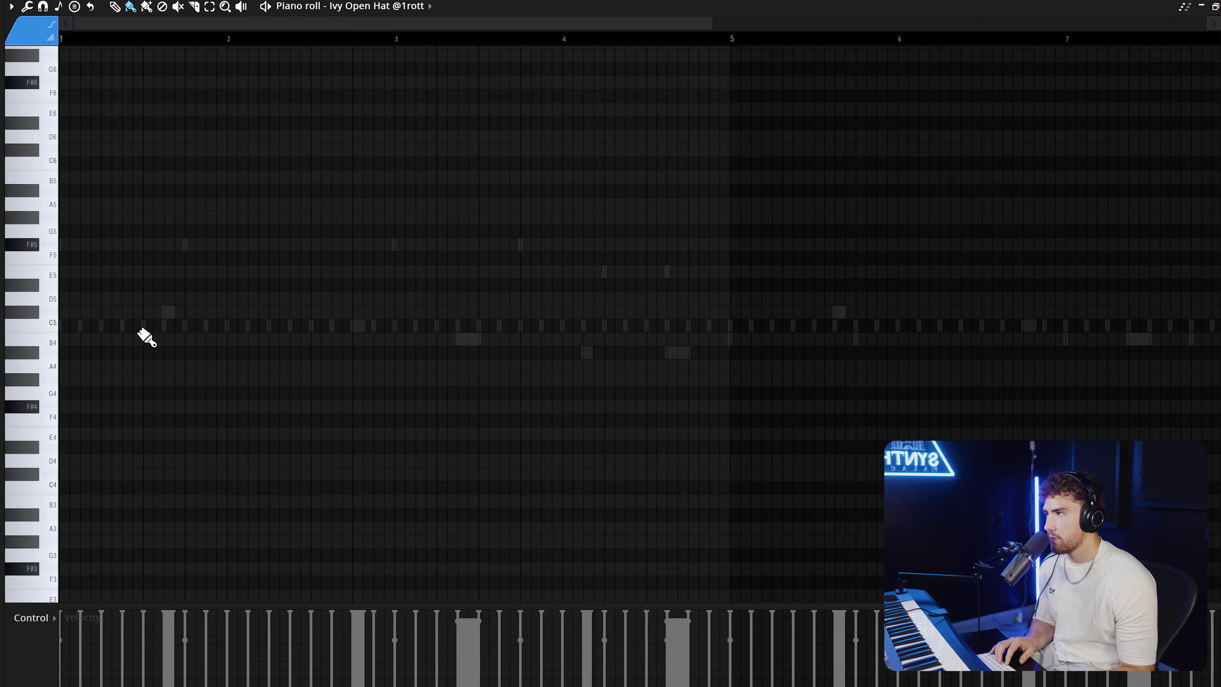
pyautogui.click(635, 327)
pyautogui.click(569, 327)
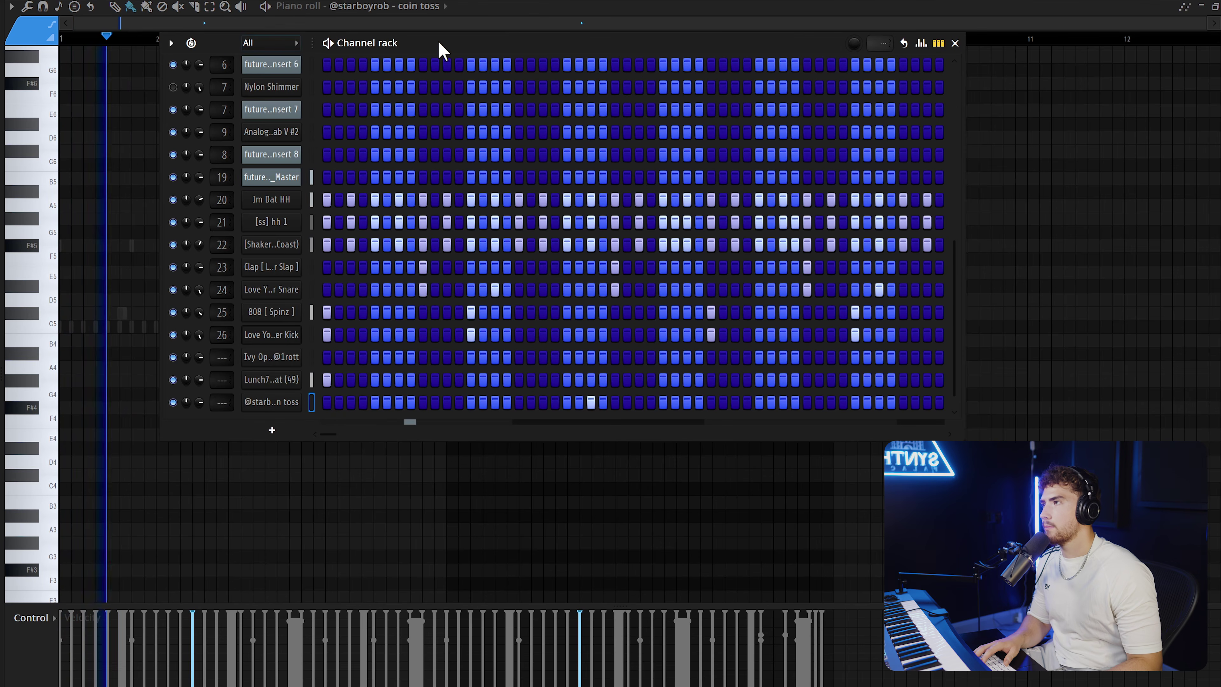
# Move the Fruity Parametric EQ 2 Mix level automation clip to Track 15 and extend the melody and drum clips to bar 41.
pyautogui.moveTo(702, 76); pyautogui.dragTo(627, 65)
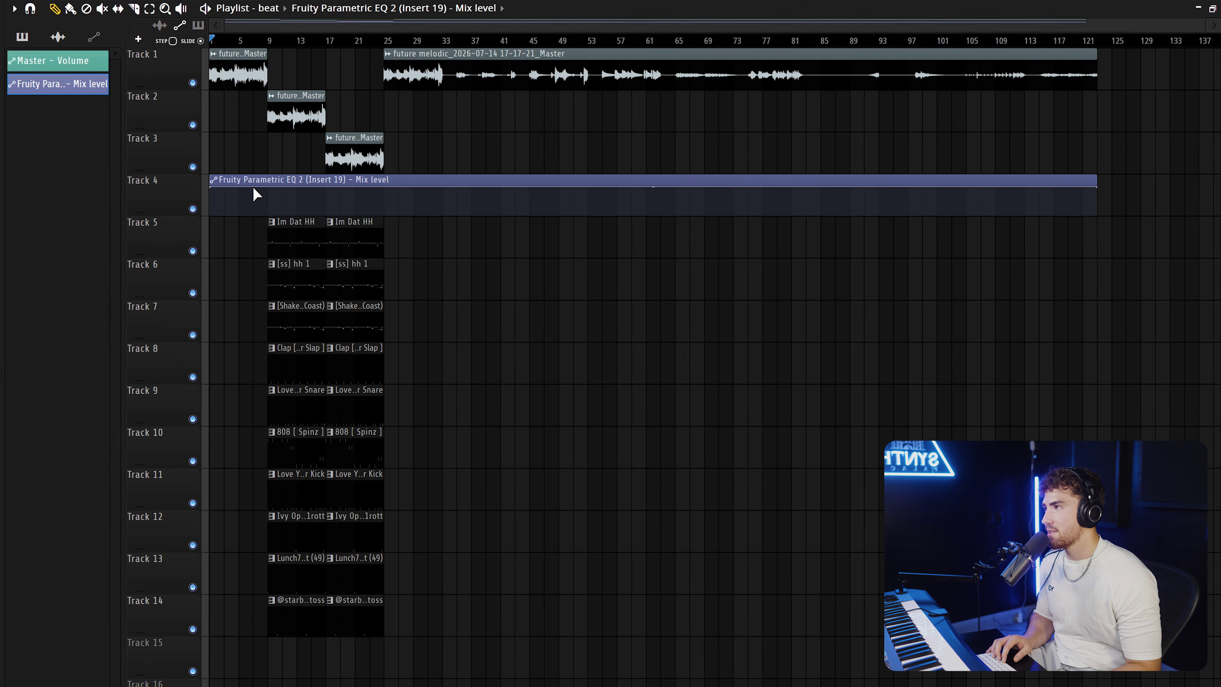
pyautogui.moveTo(255, 193); pyautogui.dragTo(271, 650)
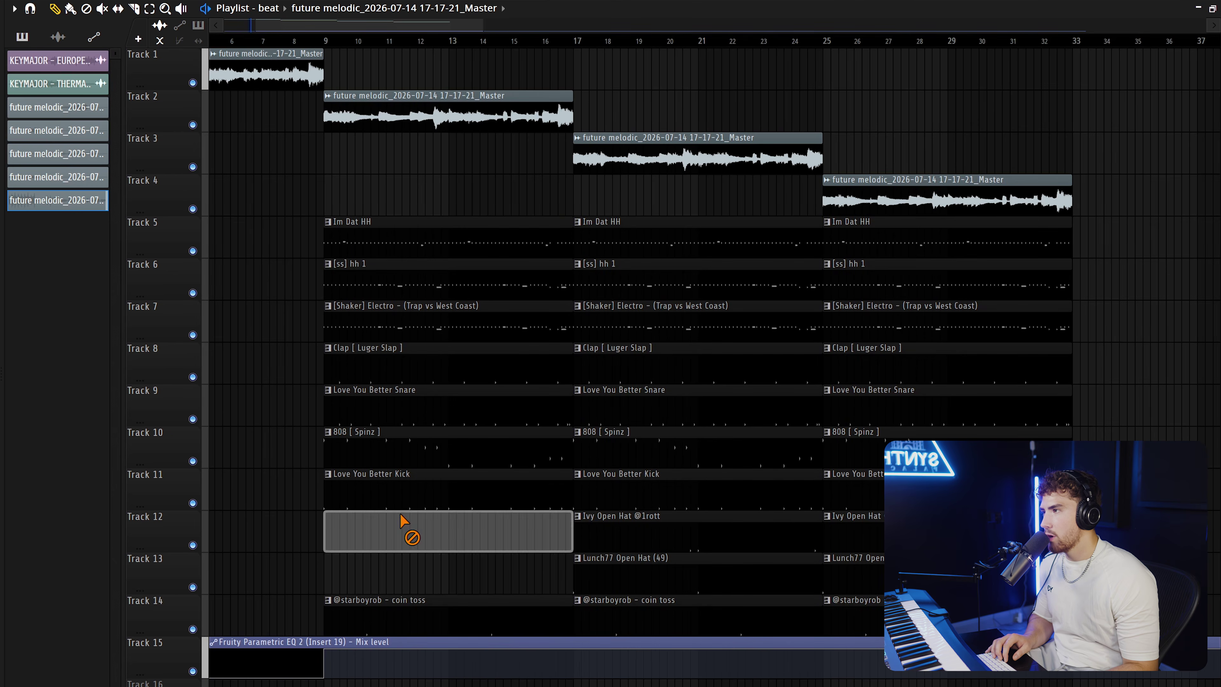
pyautogui.scroll(-3, 403, 526)
pyautogui.scroll(2, 300, 562)
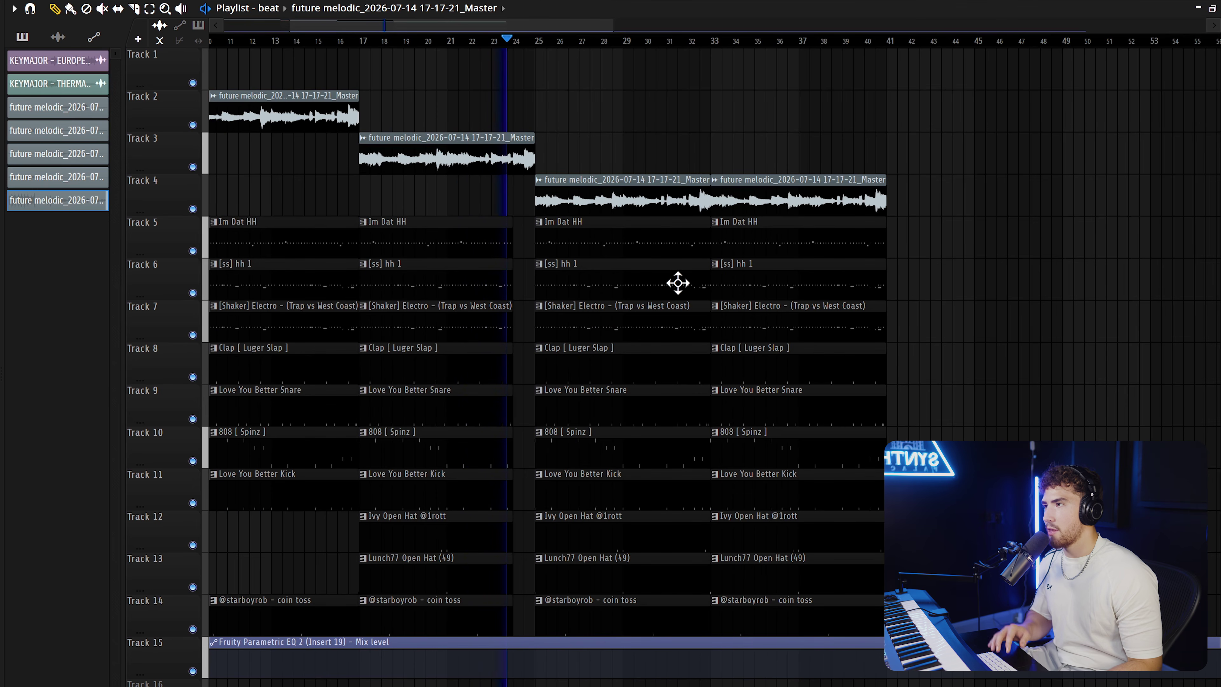
# Delete the [ss] hh 1, [Shaker] Electro and Love You Better Kick clips from the section starting at bar 25.
pyautogui.rightClick(663, 281)
pyautogui.rightClick(662, 333)
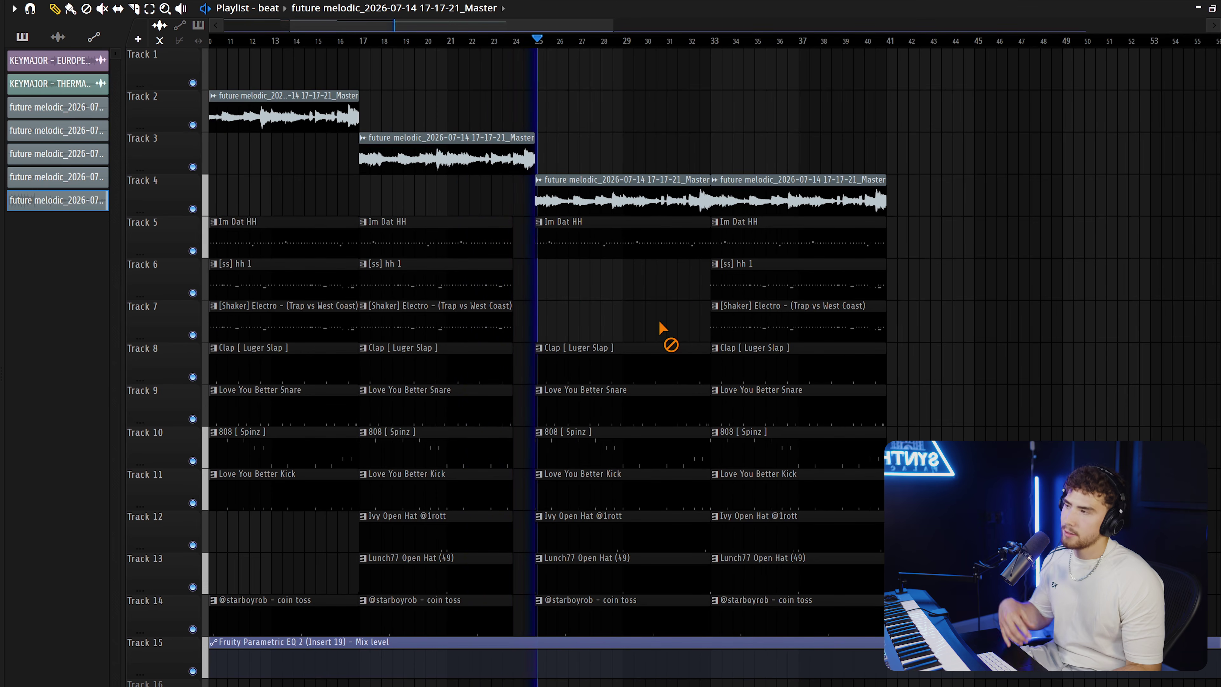
pyautogui.scroll(3, 564, 469)
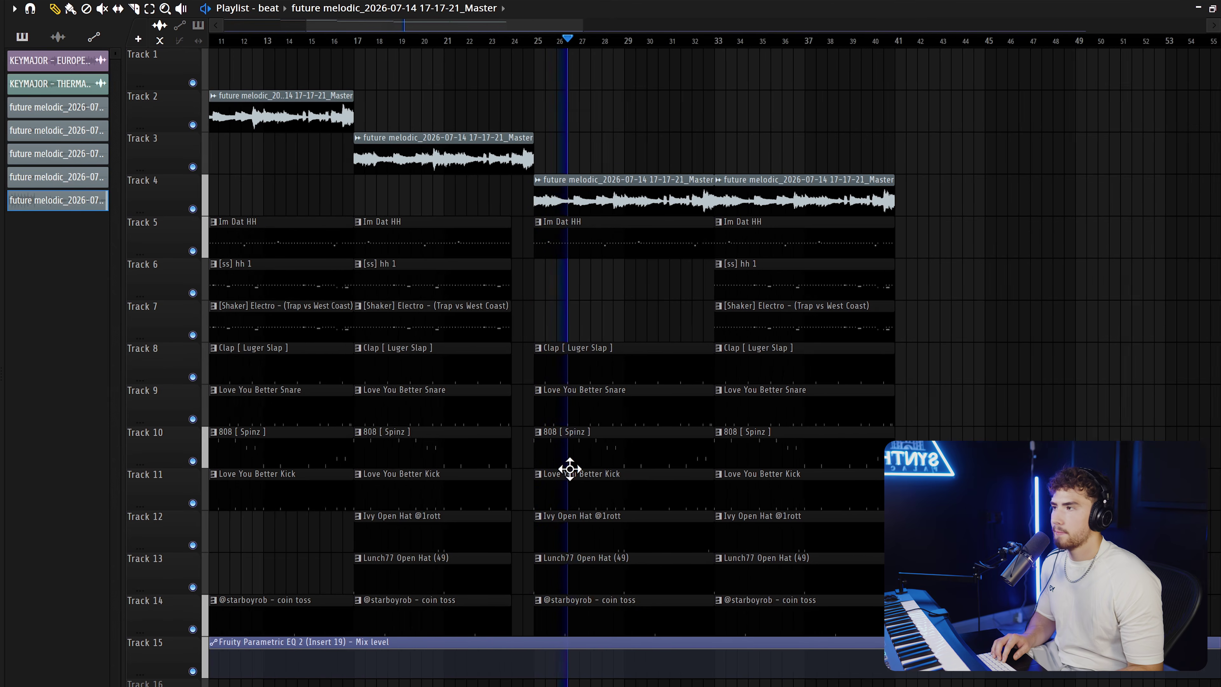
pyautogui.rightClick(672, 489)
pyautogui.scroll(-4, 666, 432)
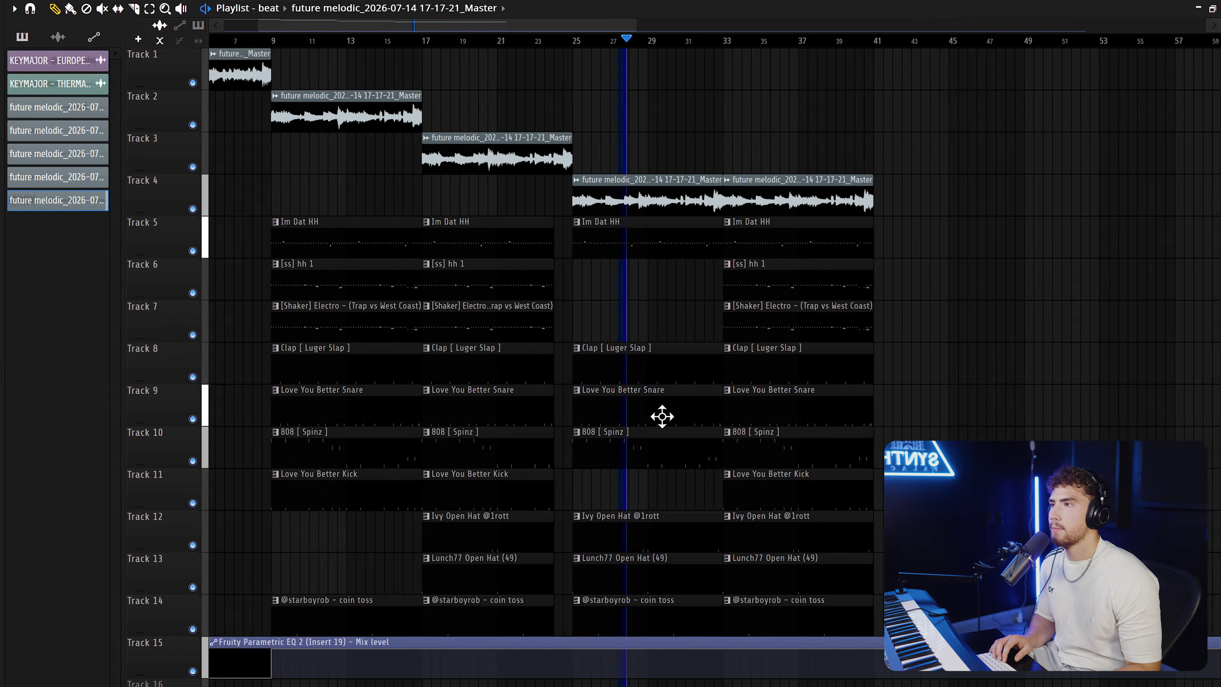
# Place the [ss] hh 1 pattern back on Track 6 at bar 25.
pyautogui.click(761, 295)
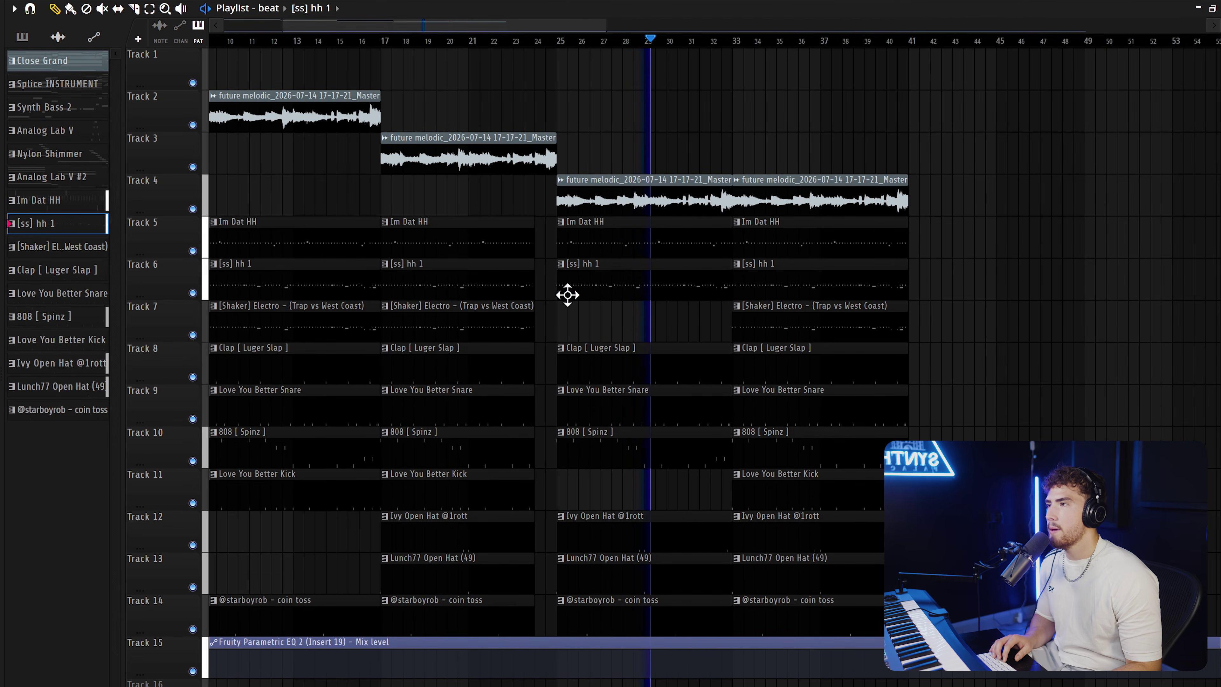
pyautogui.scroll(-3, 568, 294)
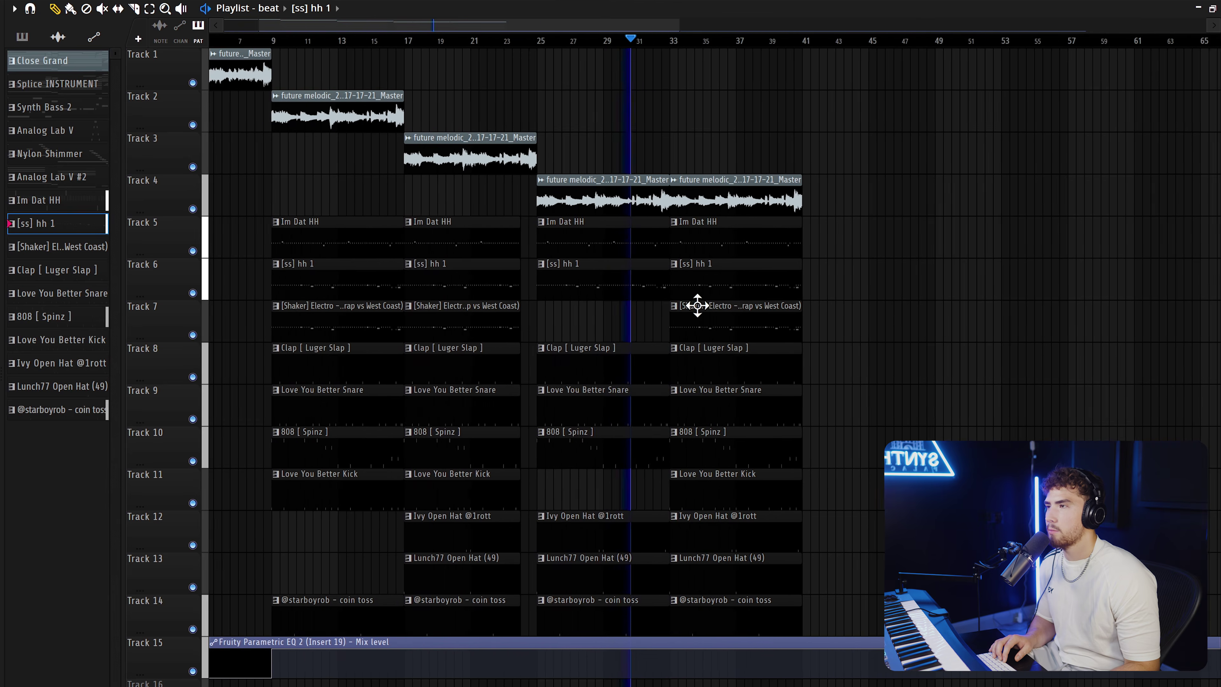
# Layer the Drum Fill - Ways 154BPM and Drum Fill - Poseidon 161BPM samples in bar 8 on Tracks 12 and 13.
pyautogui.scroll(1, 698, 310)
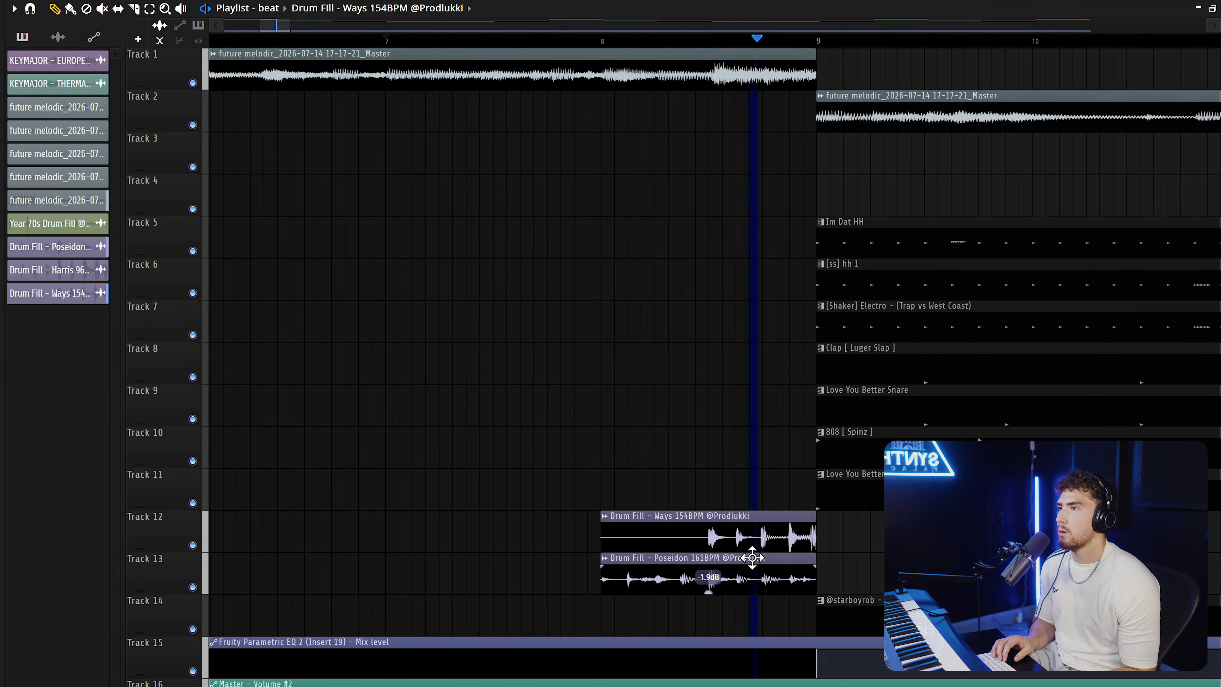
pyautogui.scroll(-5, 752, 557)
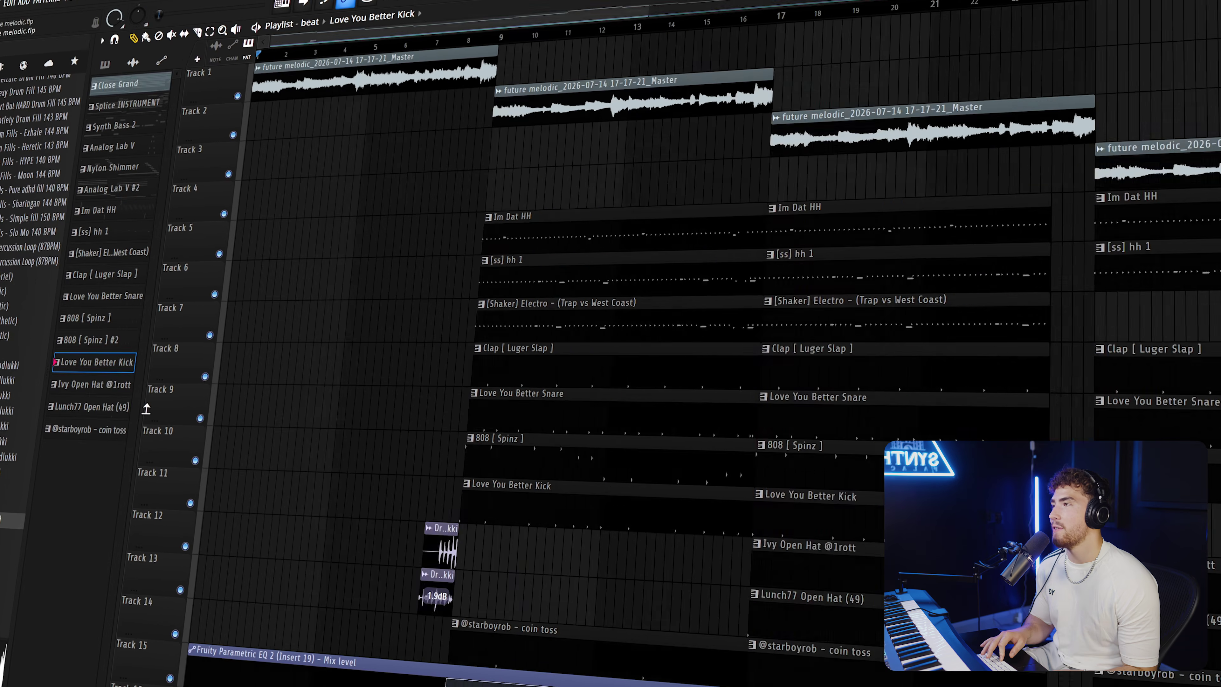
pyautogui.scroll(-5, 146, 408)
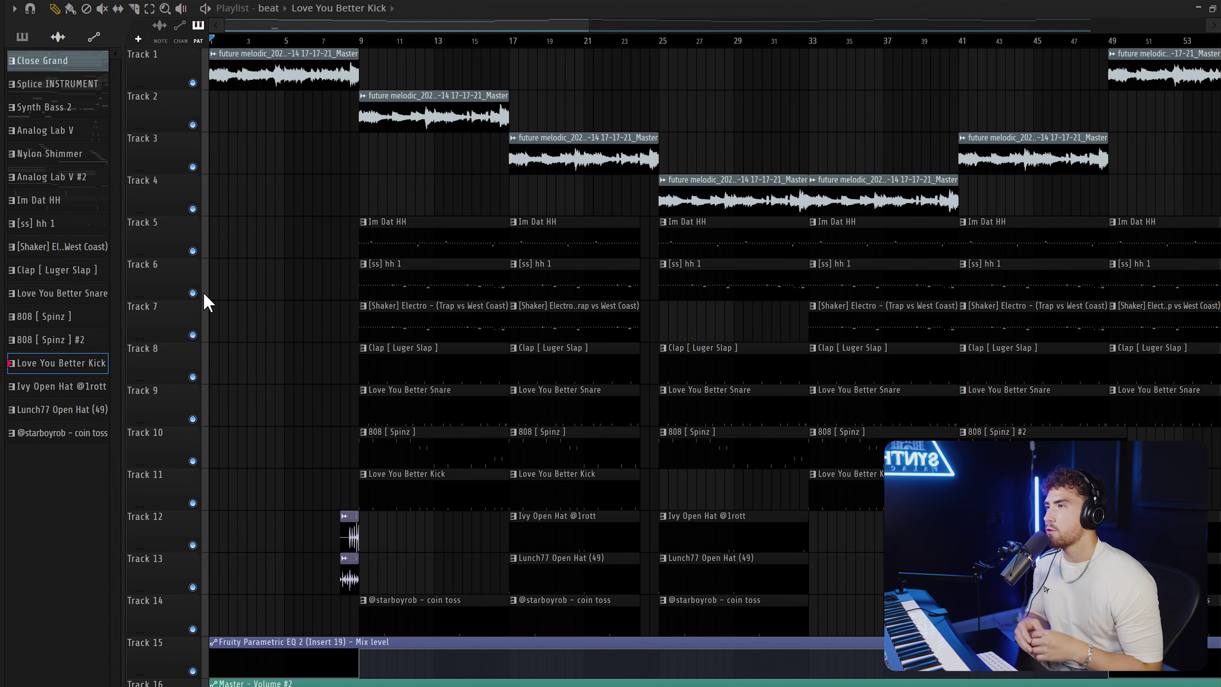
# Review the hi-hat layers by selecting the Im Dat HH, [ss] hh 1 and [Shaker] Electro clips that start at bar 9.
pyautogui.moveTo(356, 222); pyautogui.dragTo(414, 267)
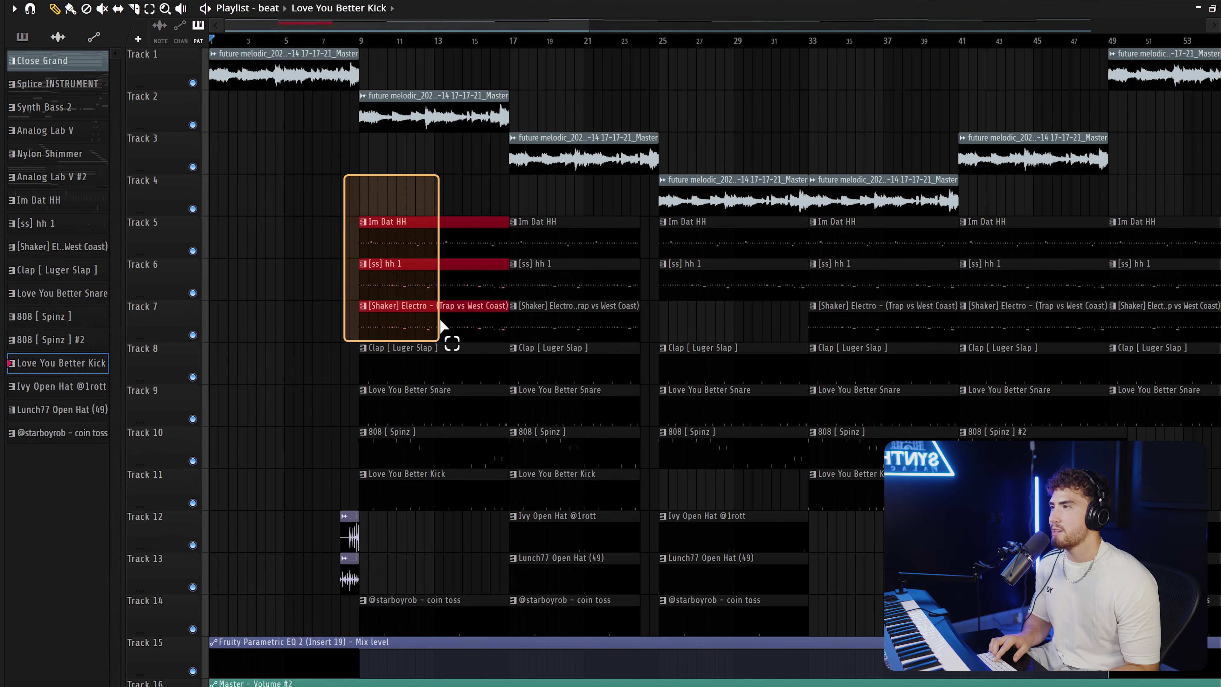
pyautogui.moveTo(441, 328); pyautogui.dragTo(442, 328)
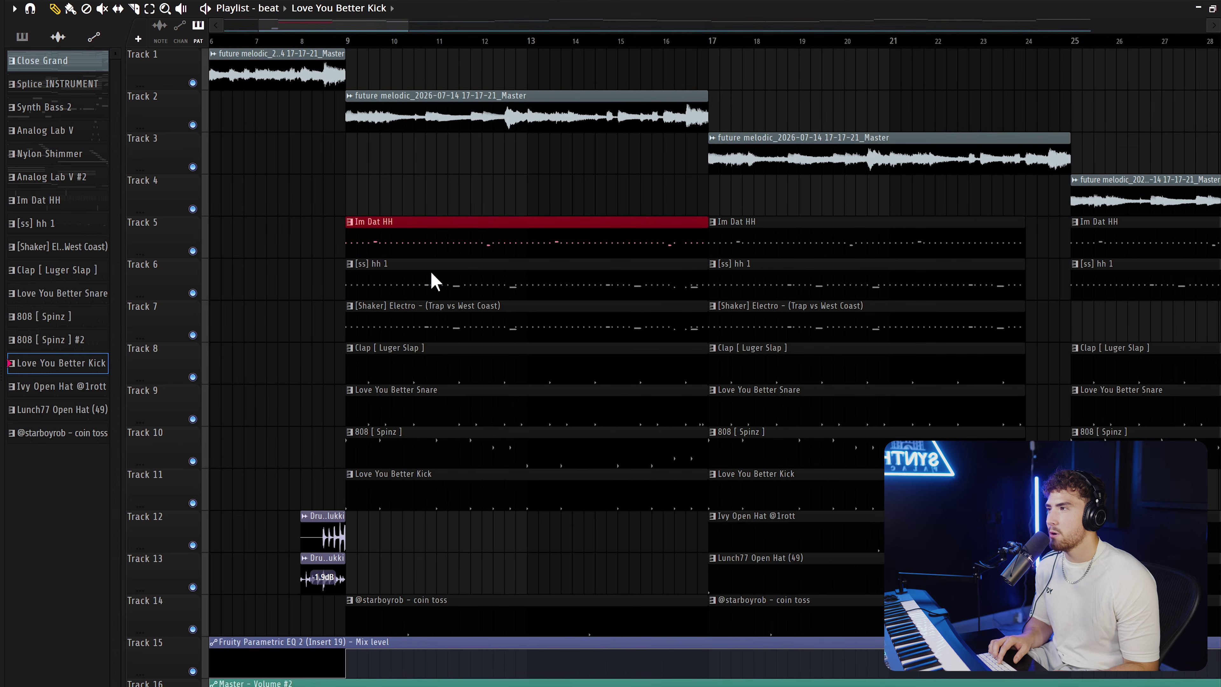
pyautogui.moveTo(532, 302); pyautogui.dragTo(528, 333)
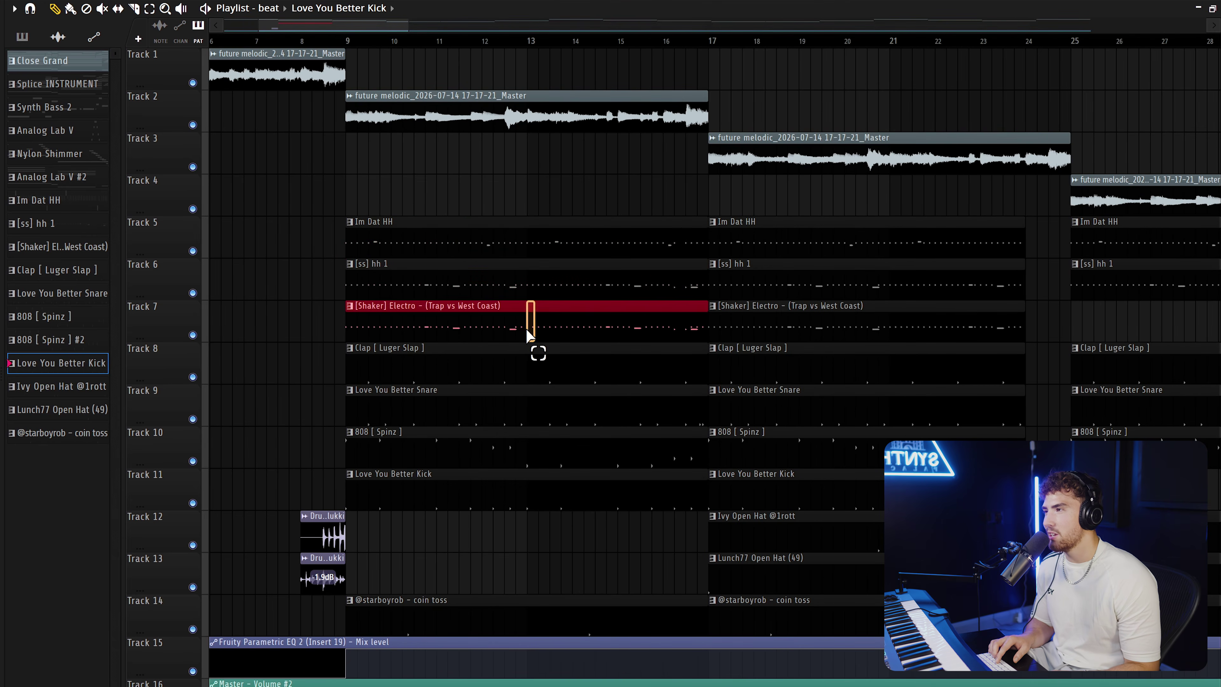